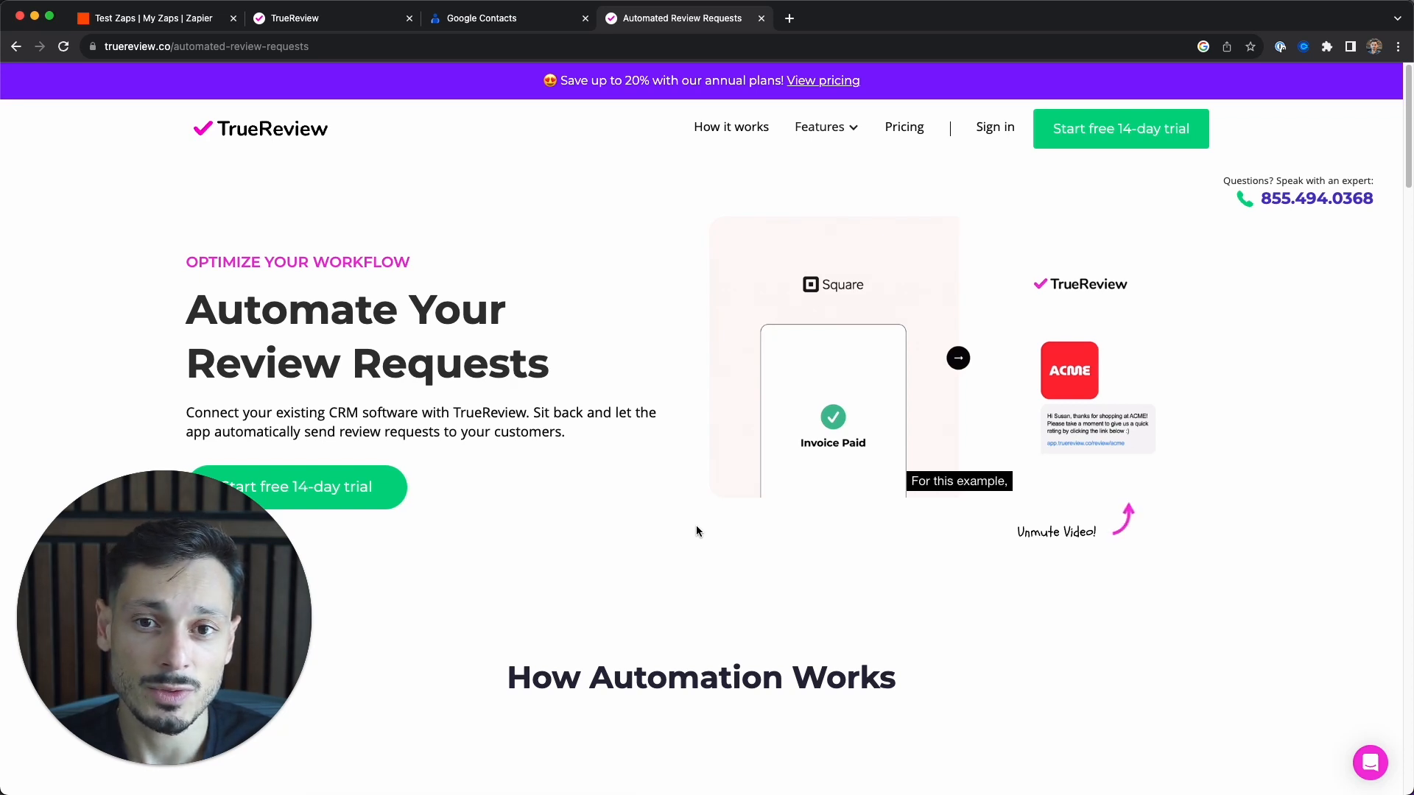
- Switch to the Zapier tab and open the Explore All Apps directory listing 6399 apps
left_click(169, 21)
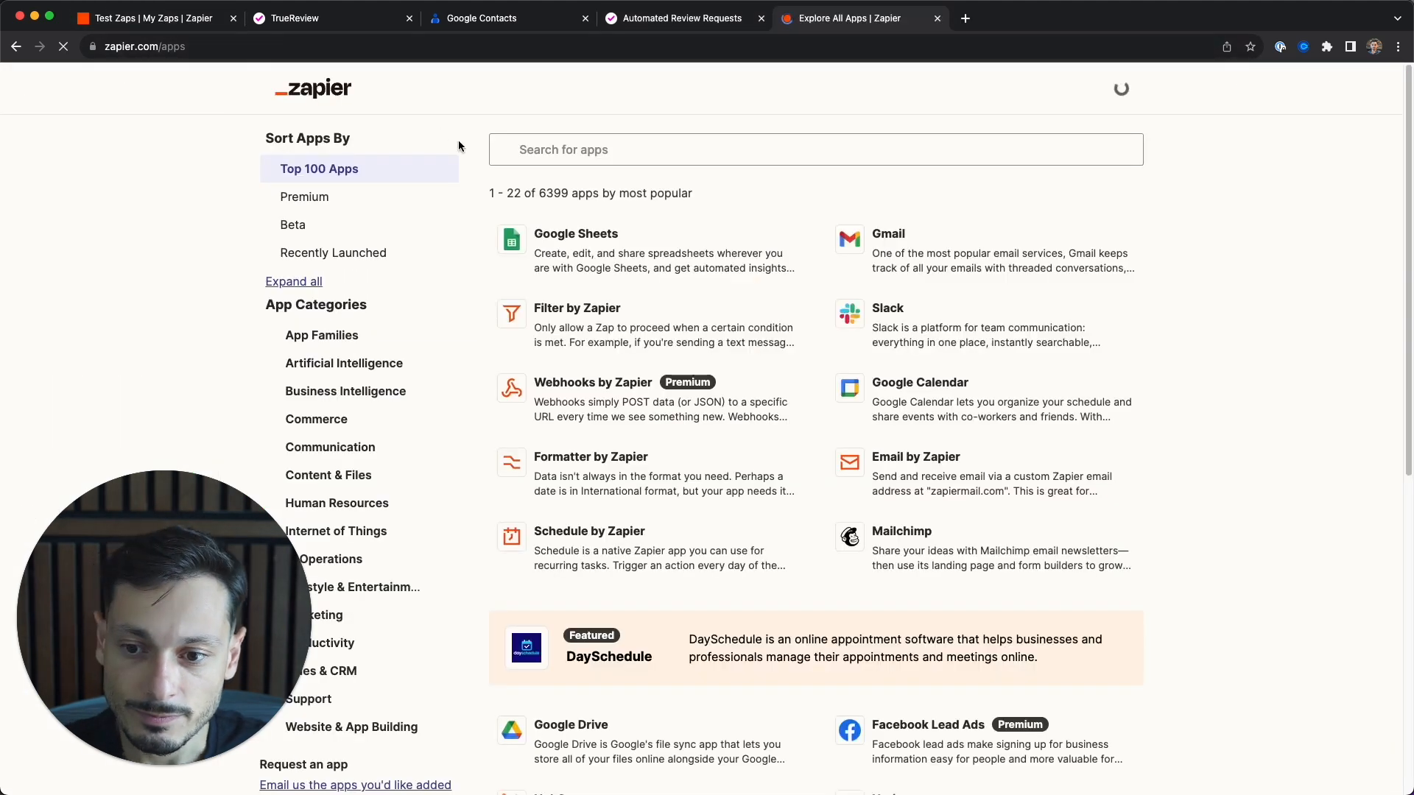
left_click(648, 151)
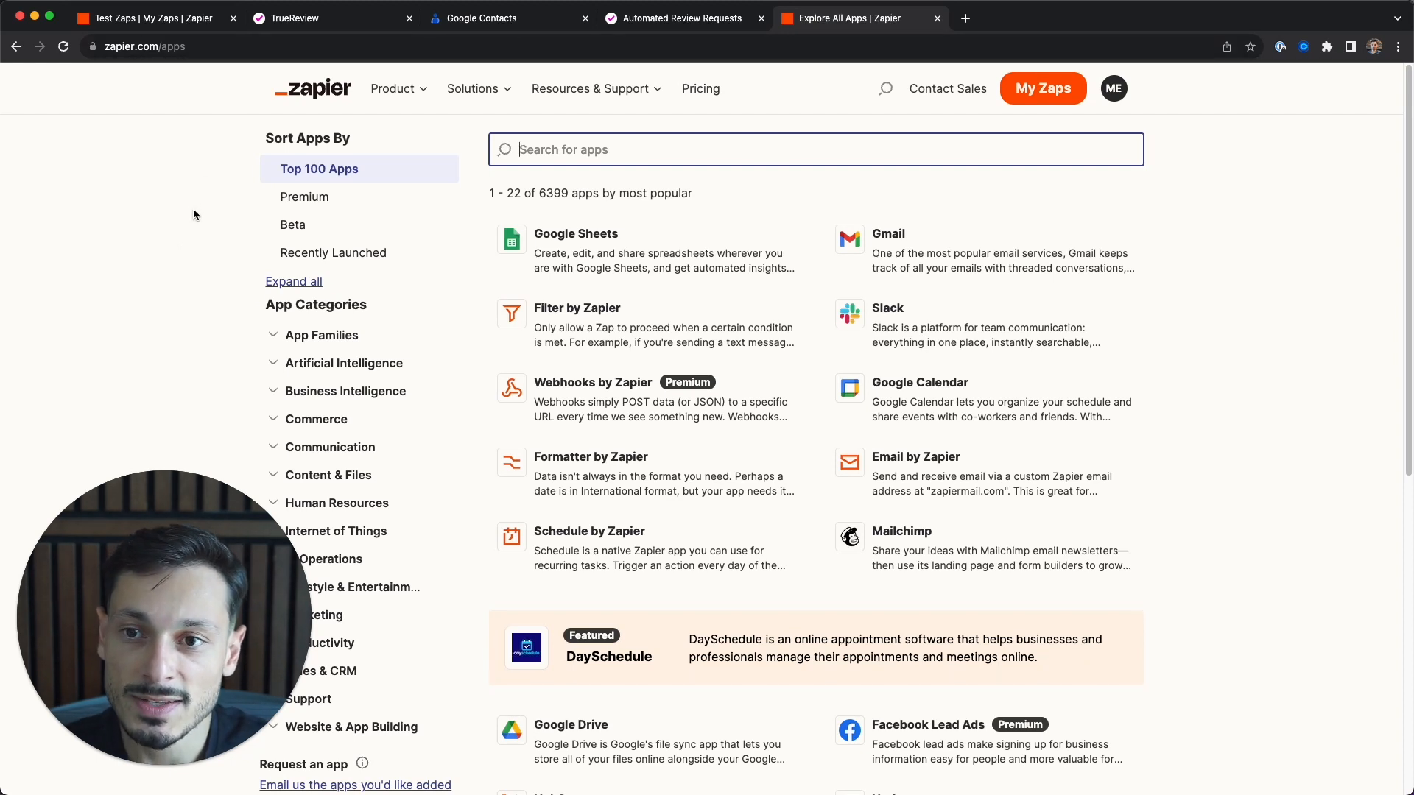
- Confirm Google Contacts is empty, then return to the Test Zaps folder and open Create
left_click(472, 19)
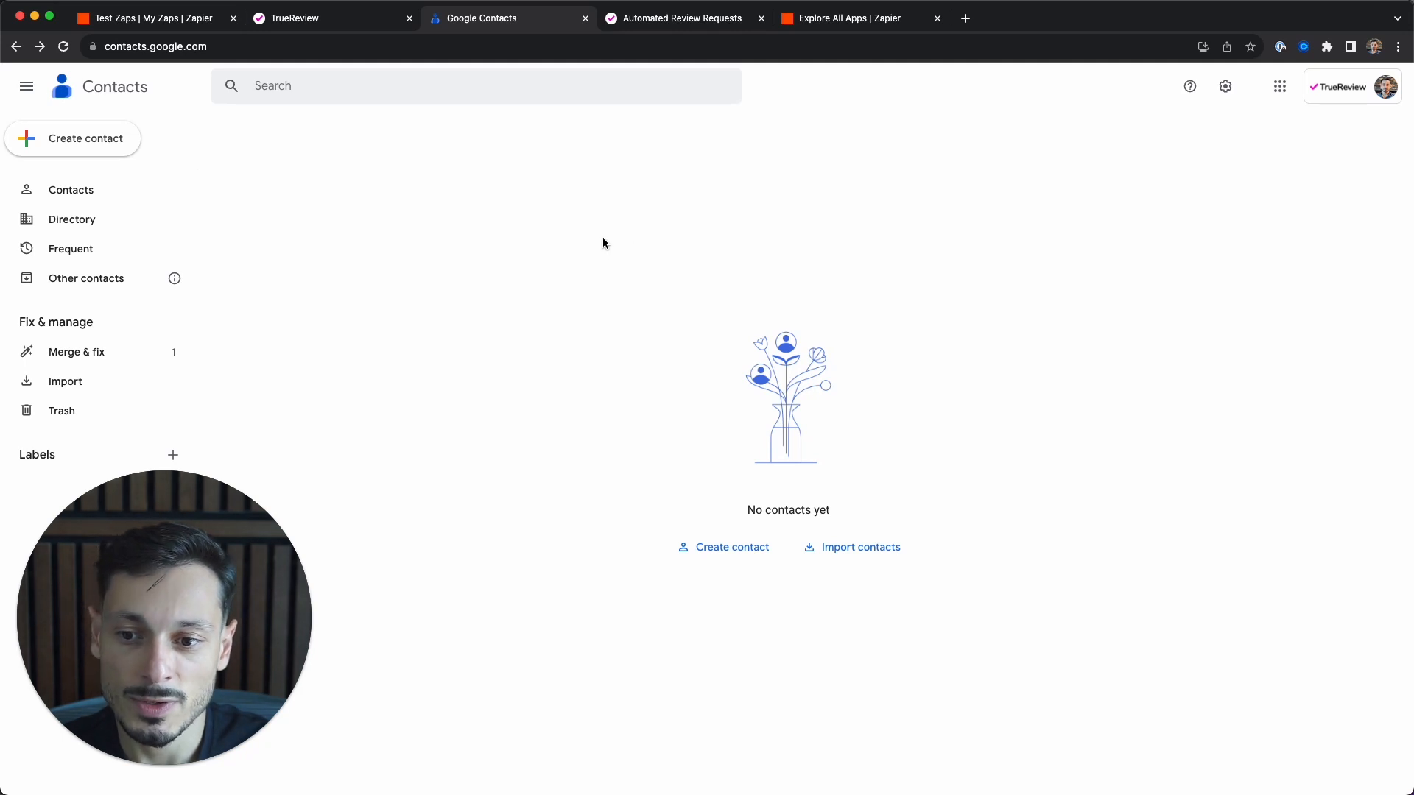
left_click(150, 21)
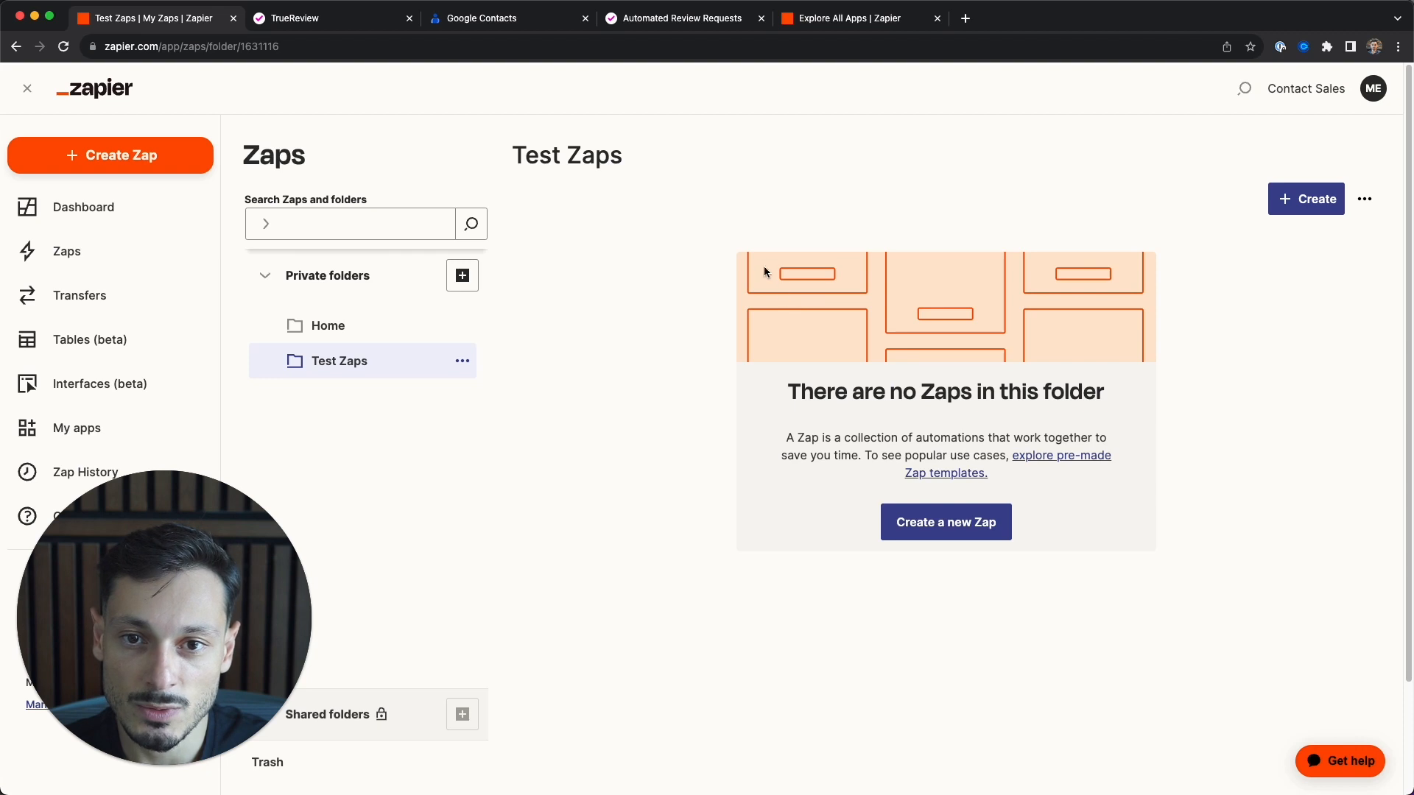
left_click(1310, 208)
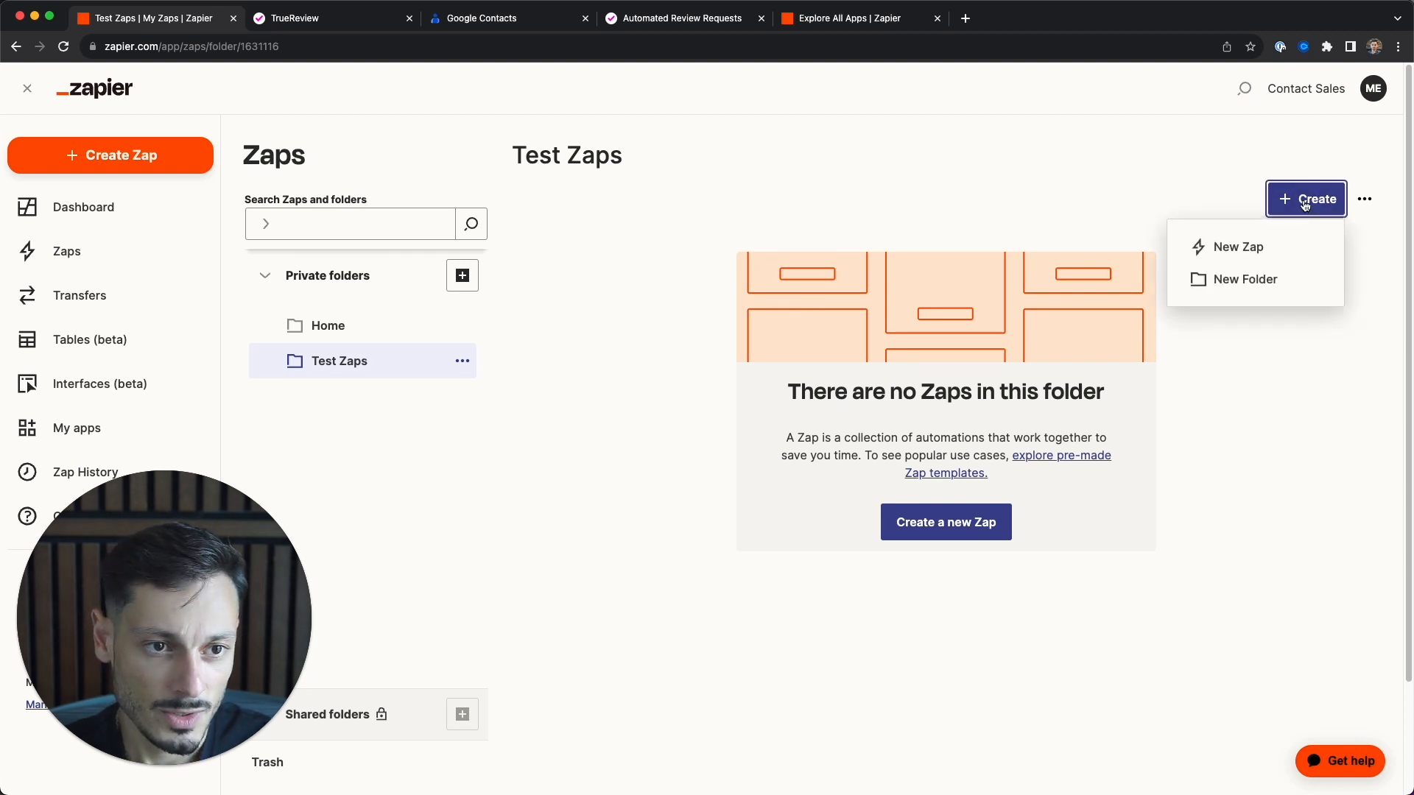
- Create a new Zap and pick Google Contacts as the trigger app via a 'google cont' search
left_click(1255, 250)
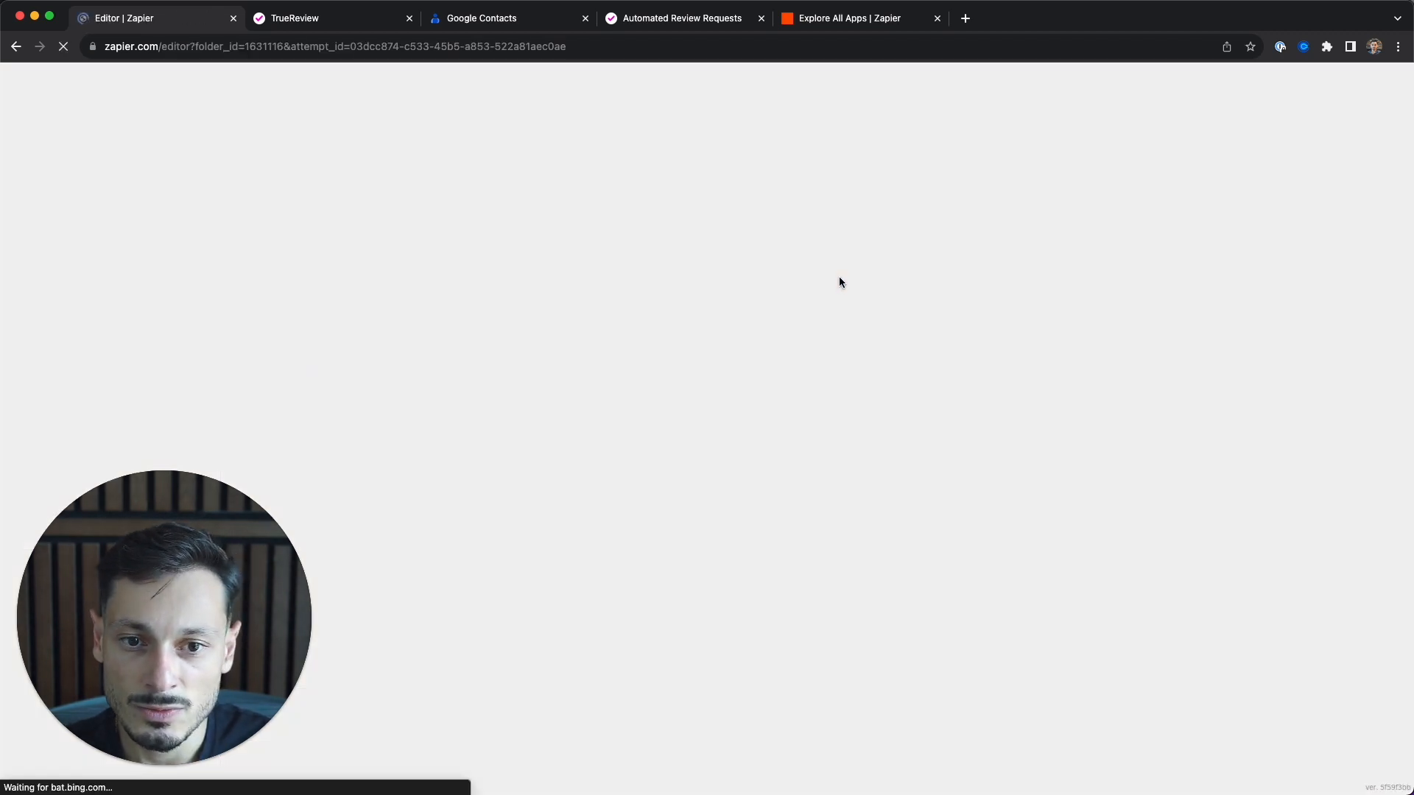
scroll(765, 509, "down", 4)
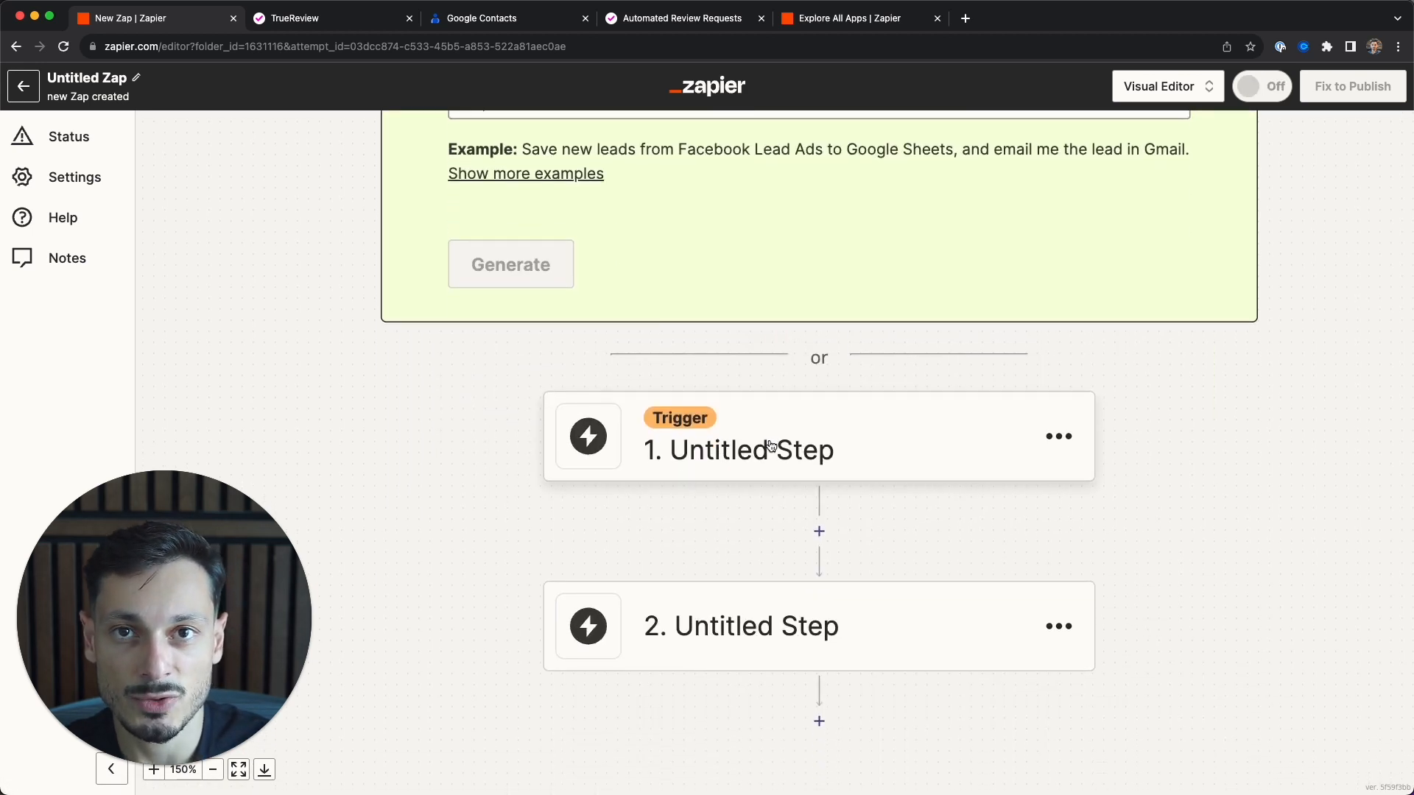
left_click(743, 451)
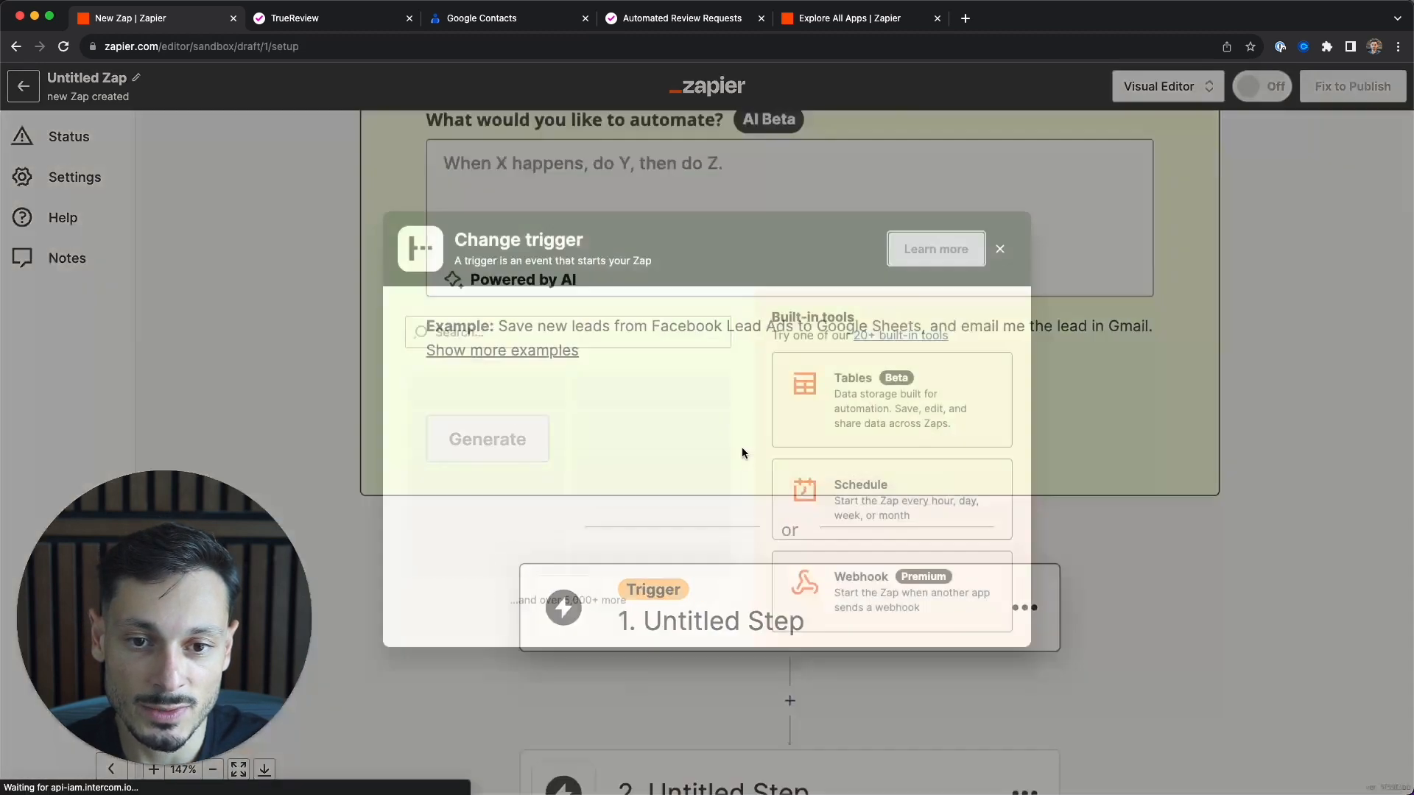
left_click(513, 335)
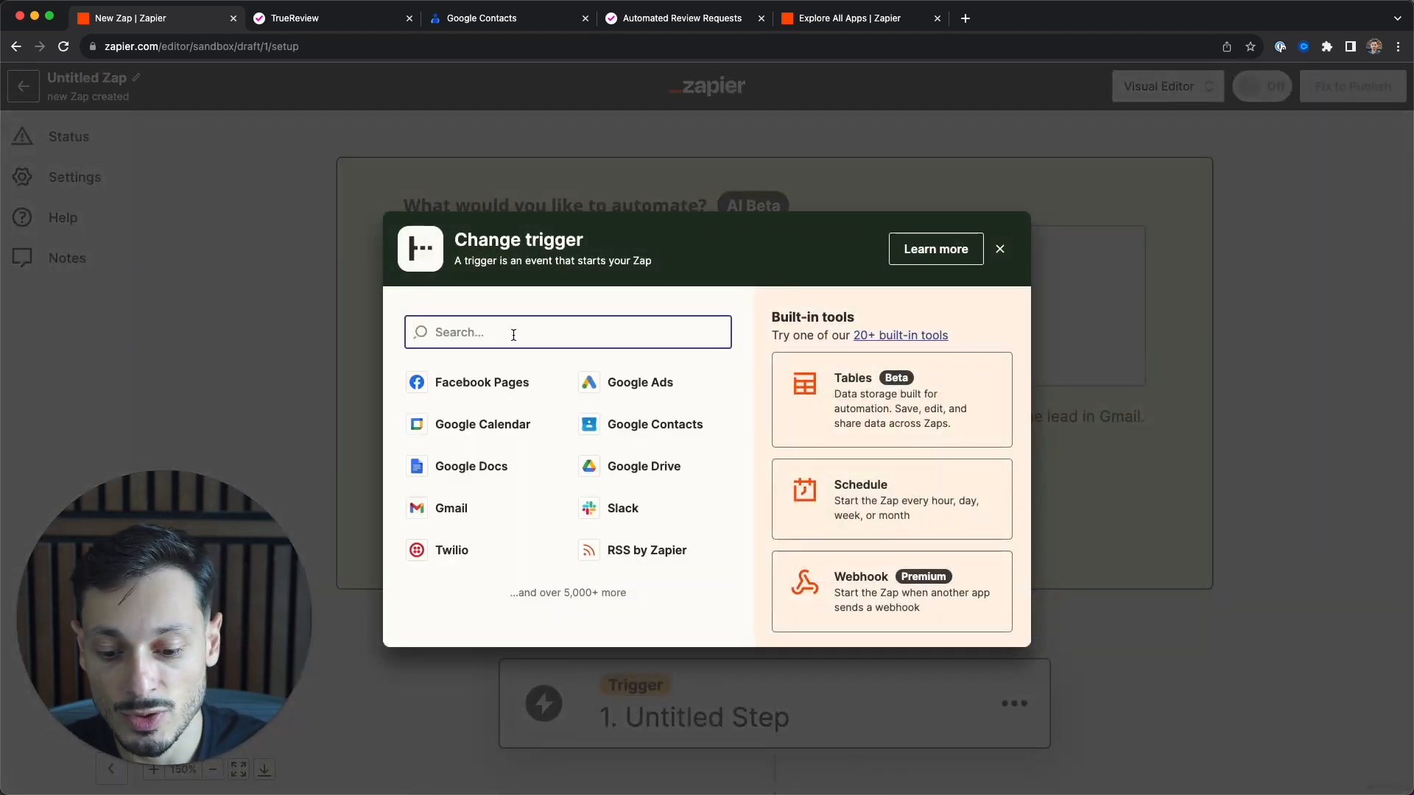
type("google cont")
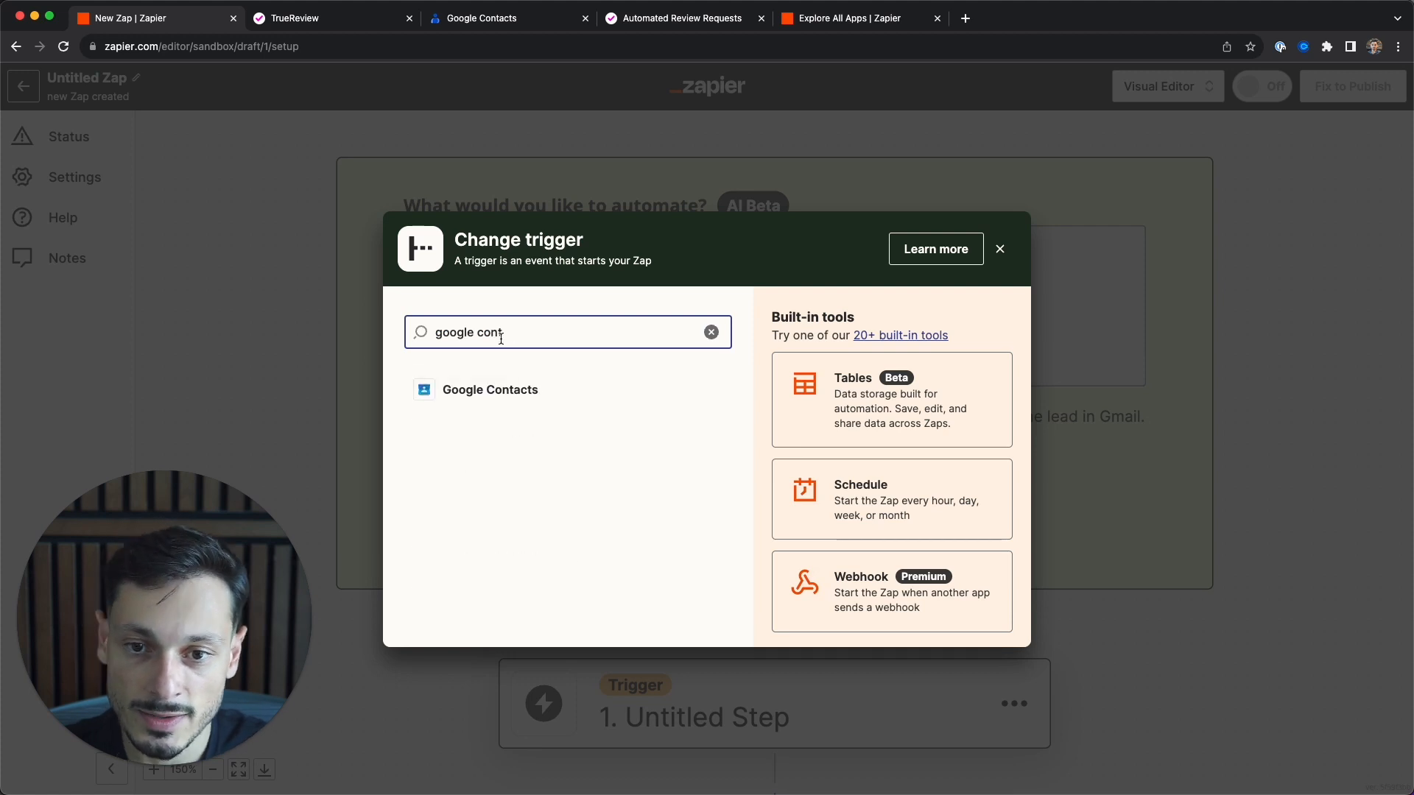
left_click(511, 391)
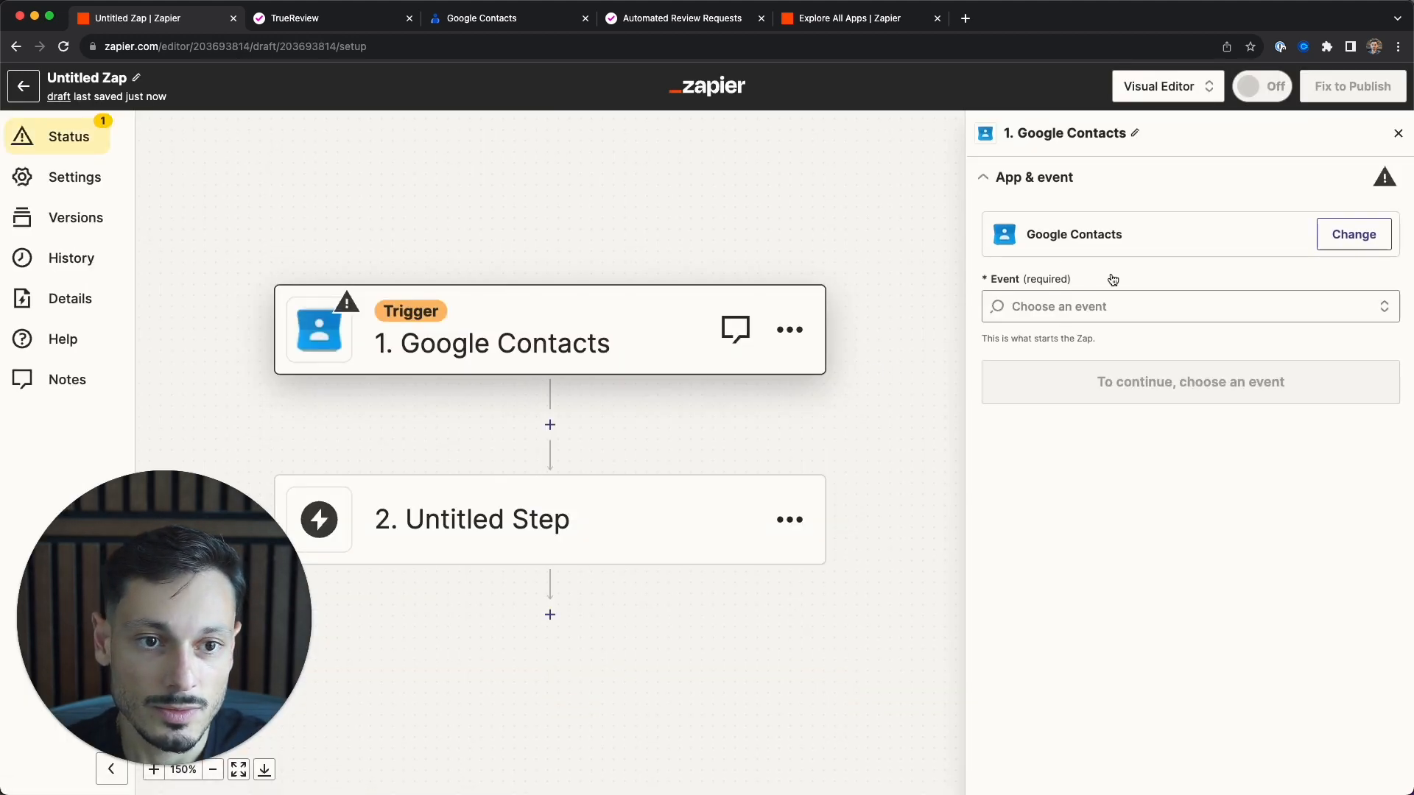
- Set the Google Contacts trigger event to New or Updated Contact
left_click(1143, 306)
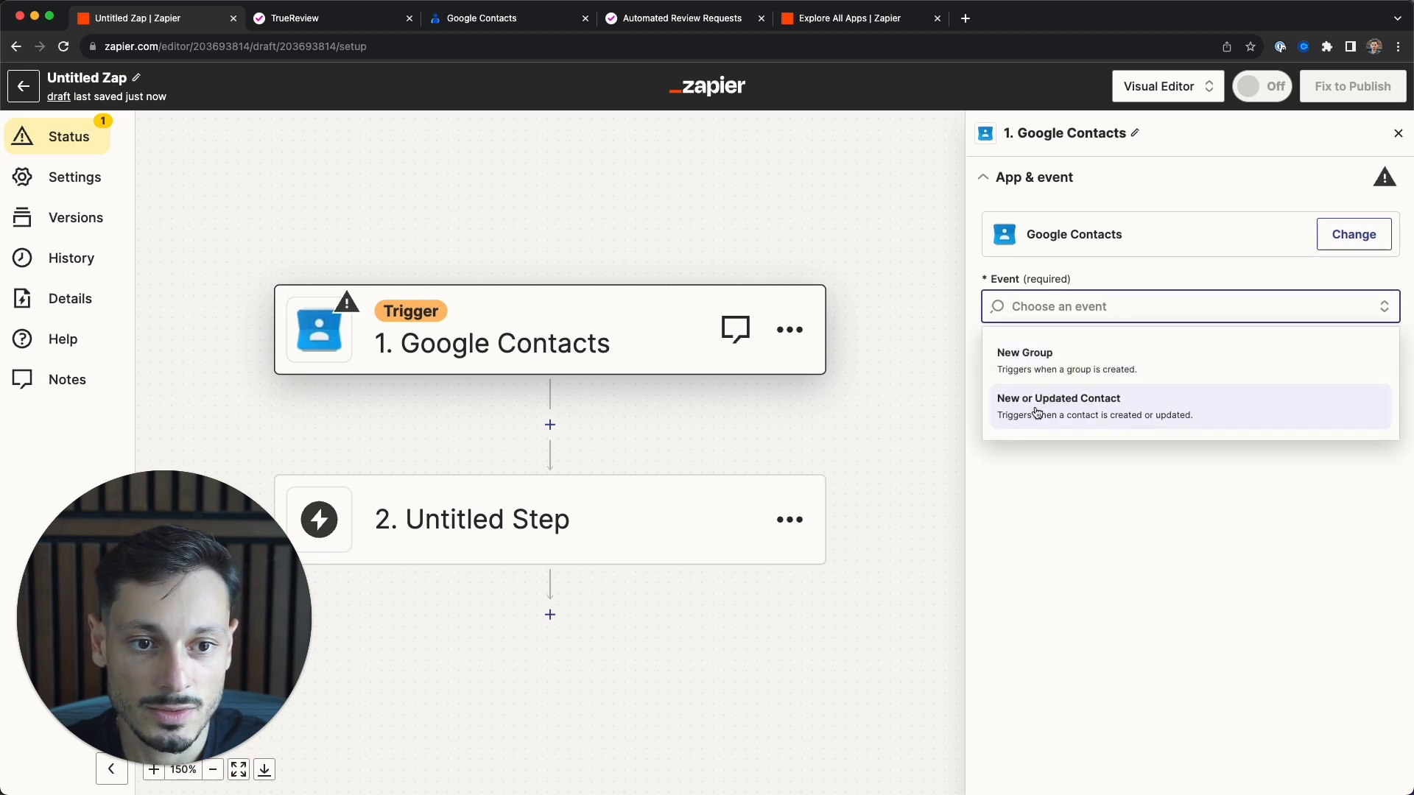
left_click(1074, 411)
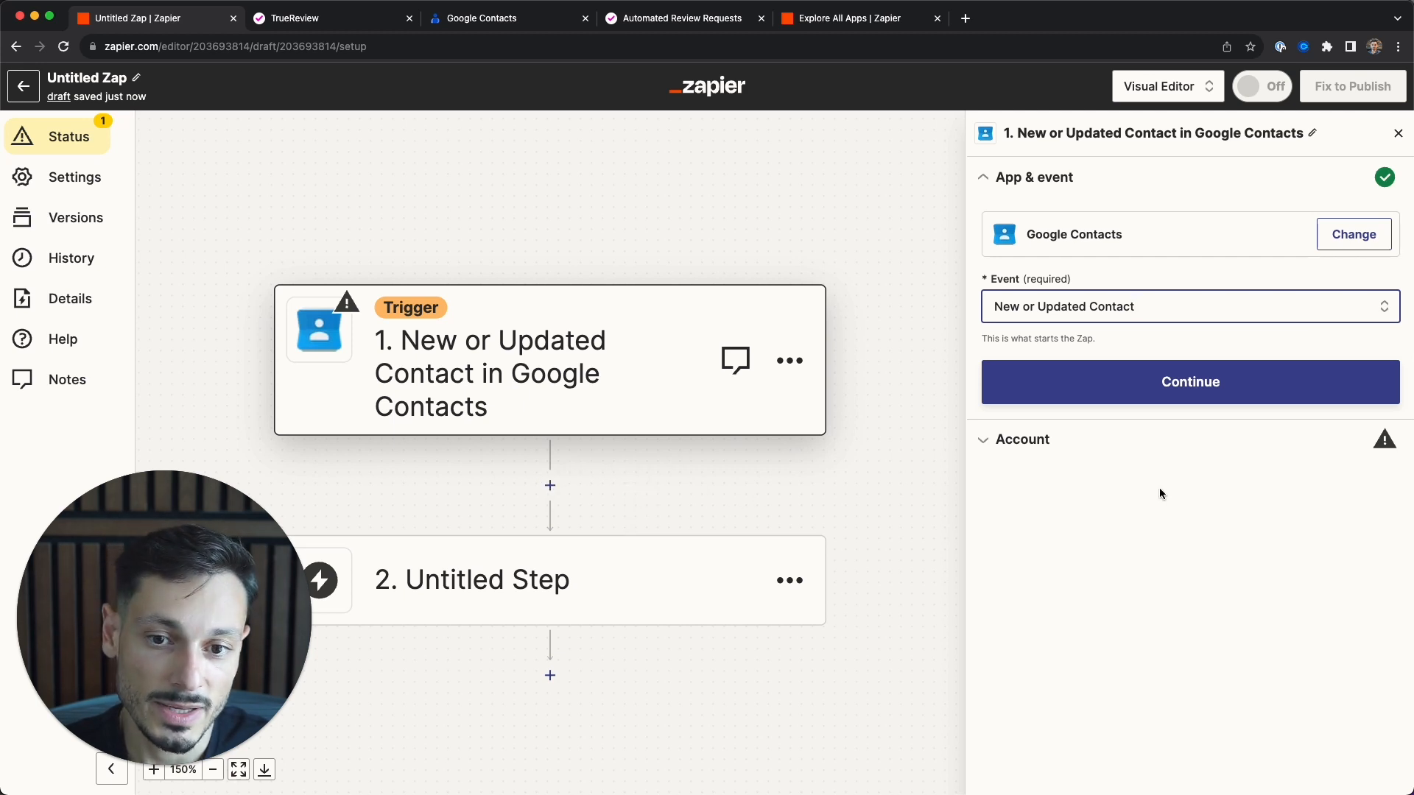
left_click(1172, 396)
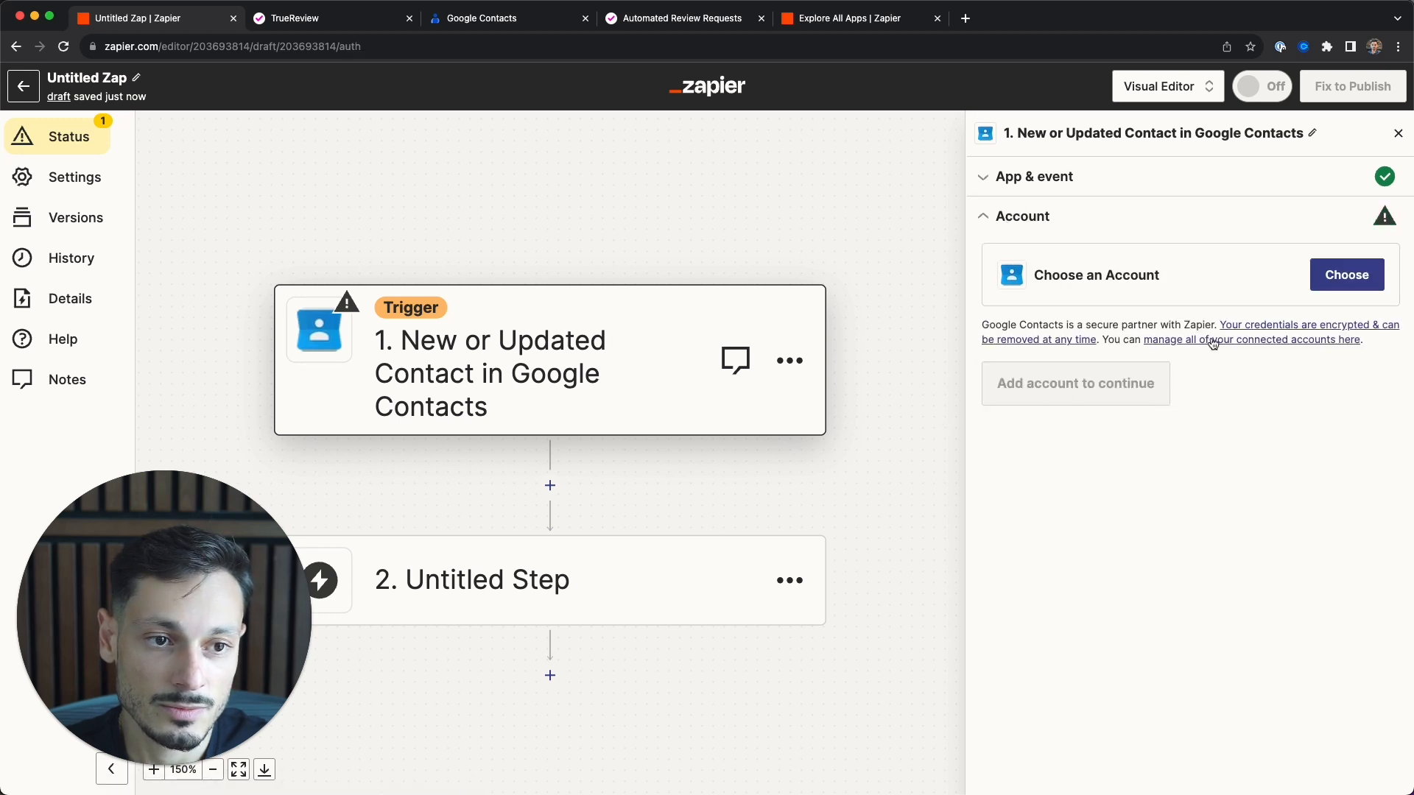
- Connect the first Google Contacts account and continue to the trigger test
left_click(1339, 274)
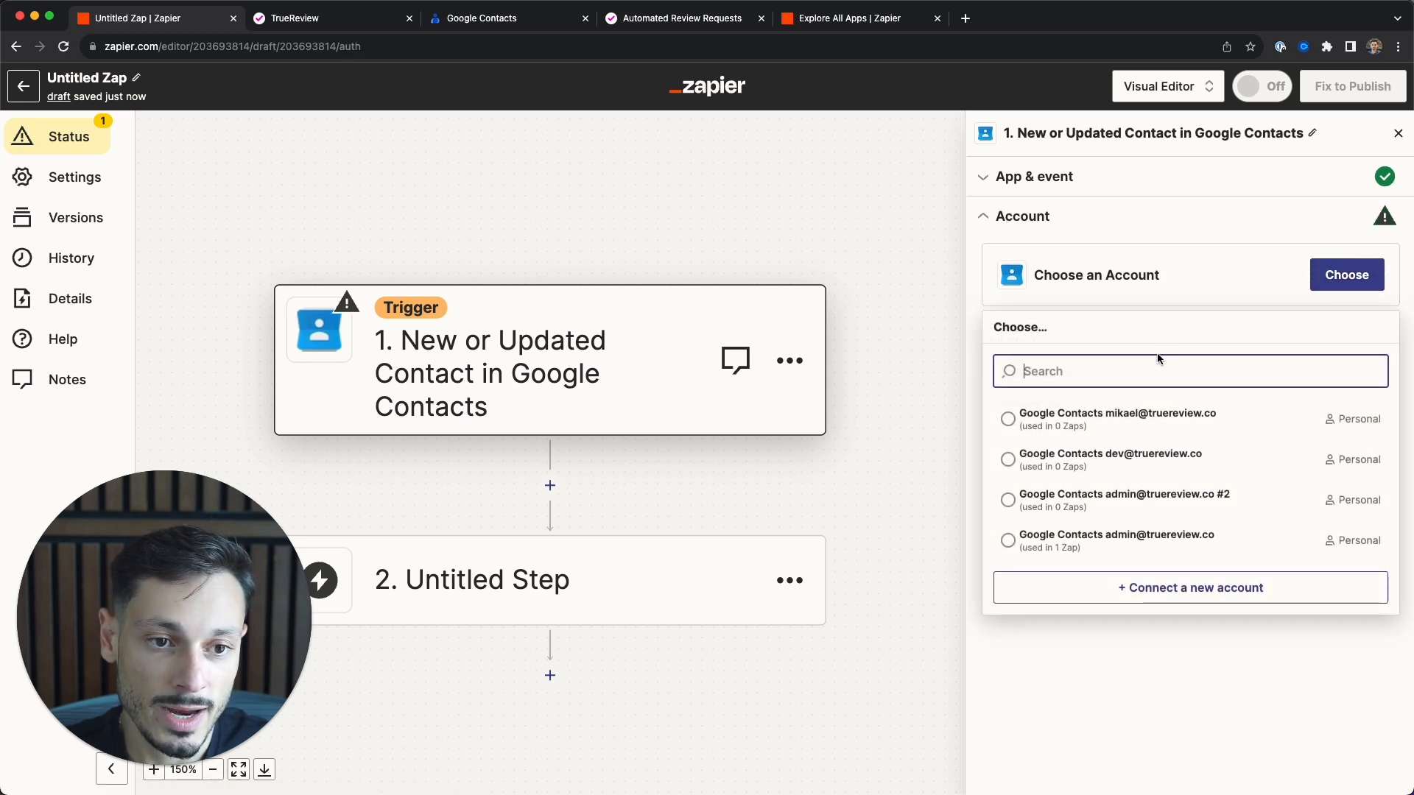
left_click(1156, 417)
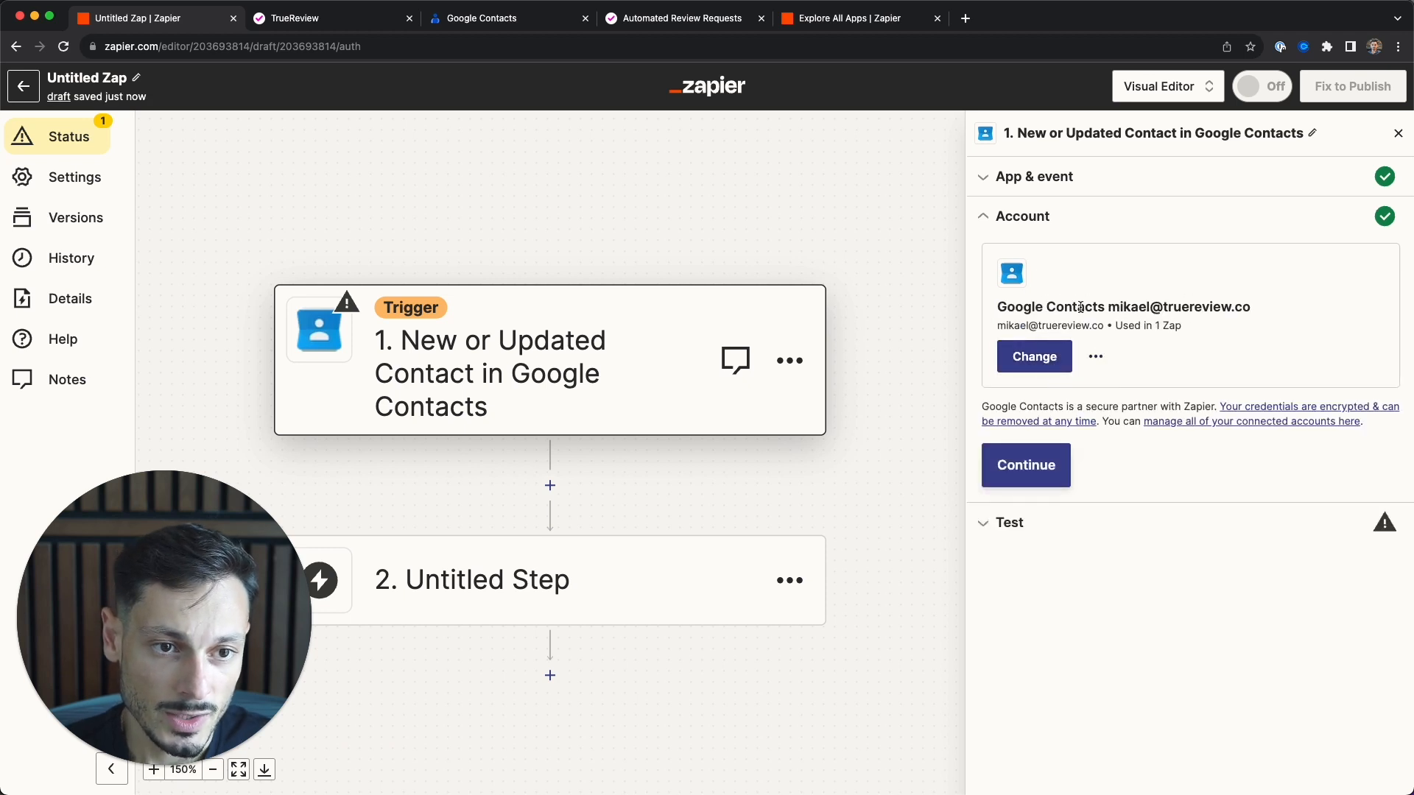
left_click(1029, 477)
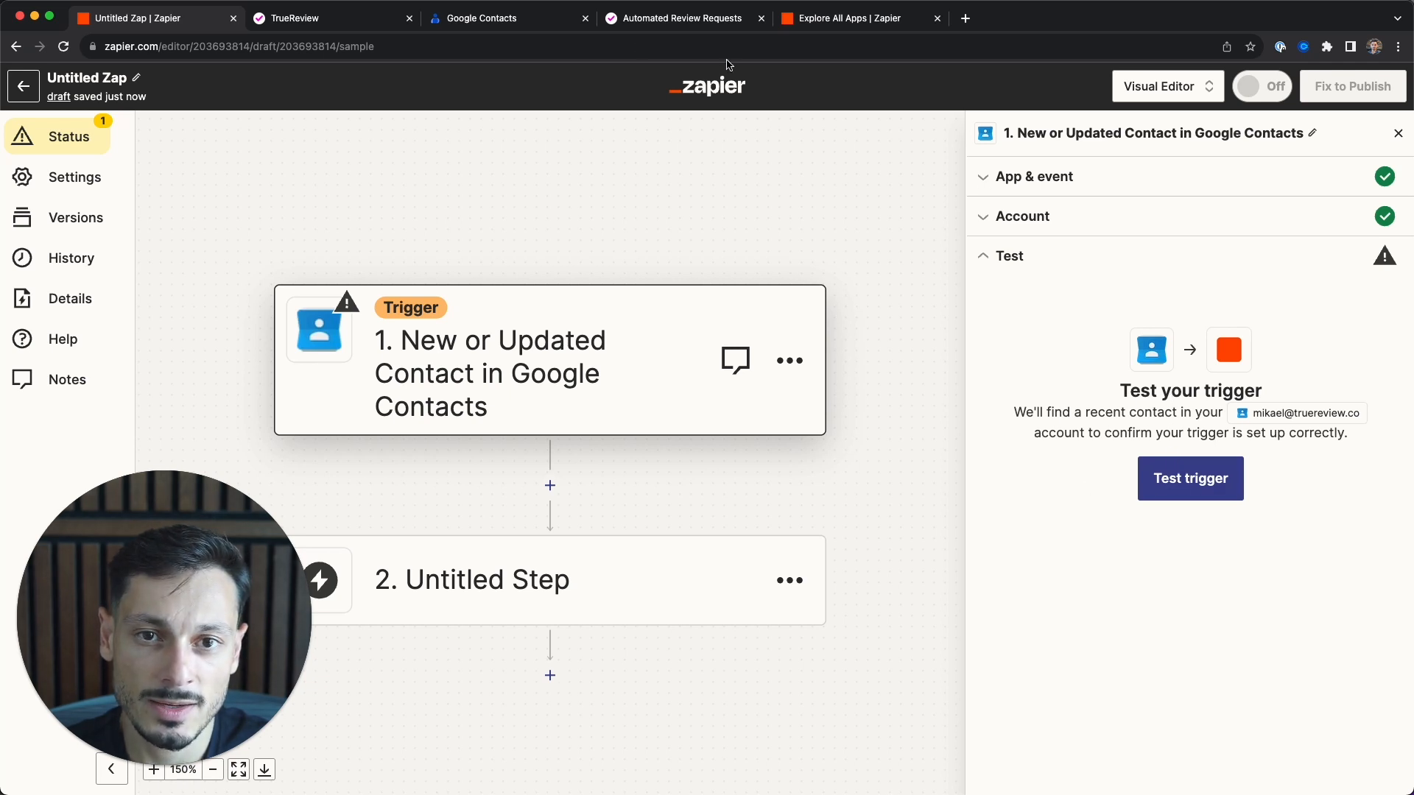
- Skip the trigger test, keeping the sample contact data, and continue to the action step
left_click(558, 27)
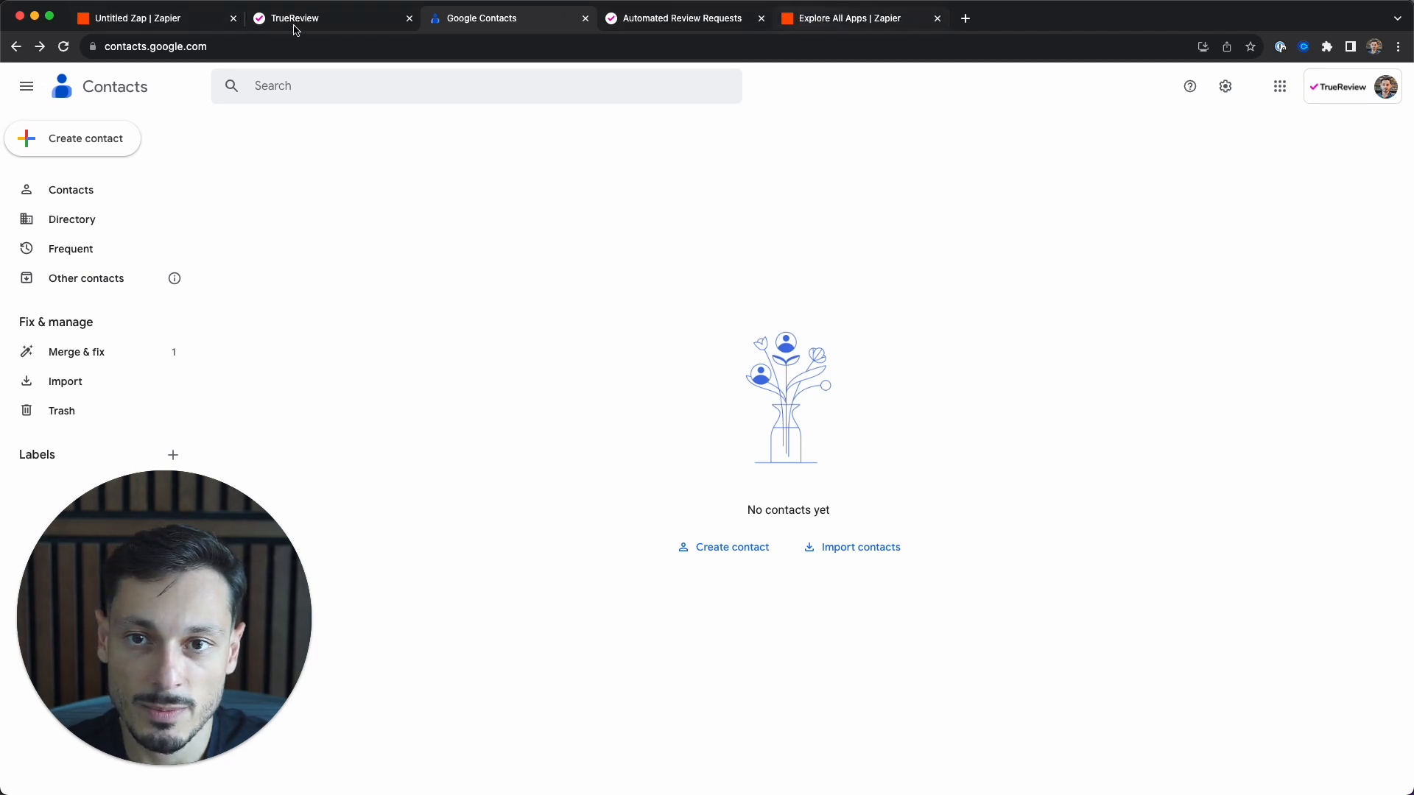
left_click(161, 21)
left_click(1206, 495)
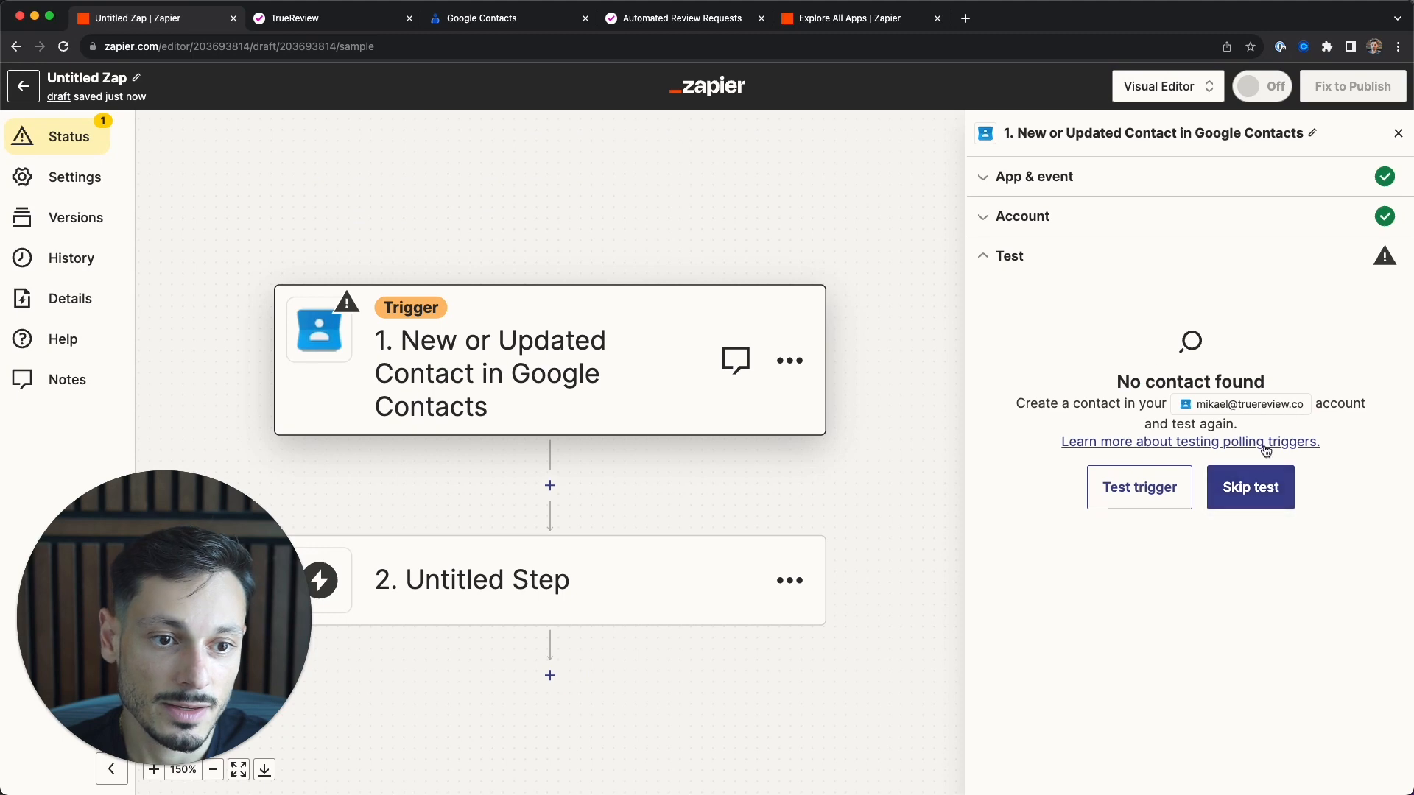
left_click(1215, 495)
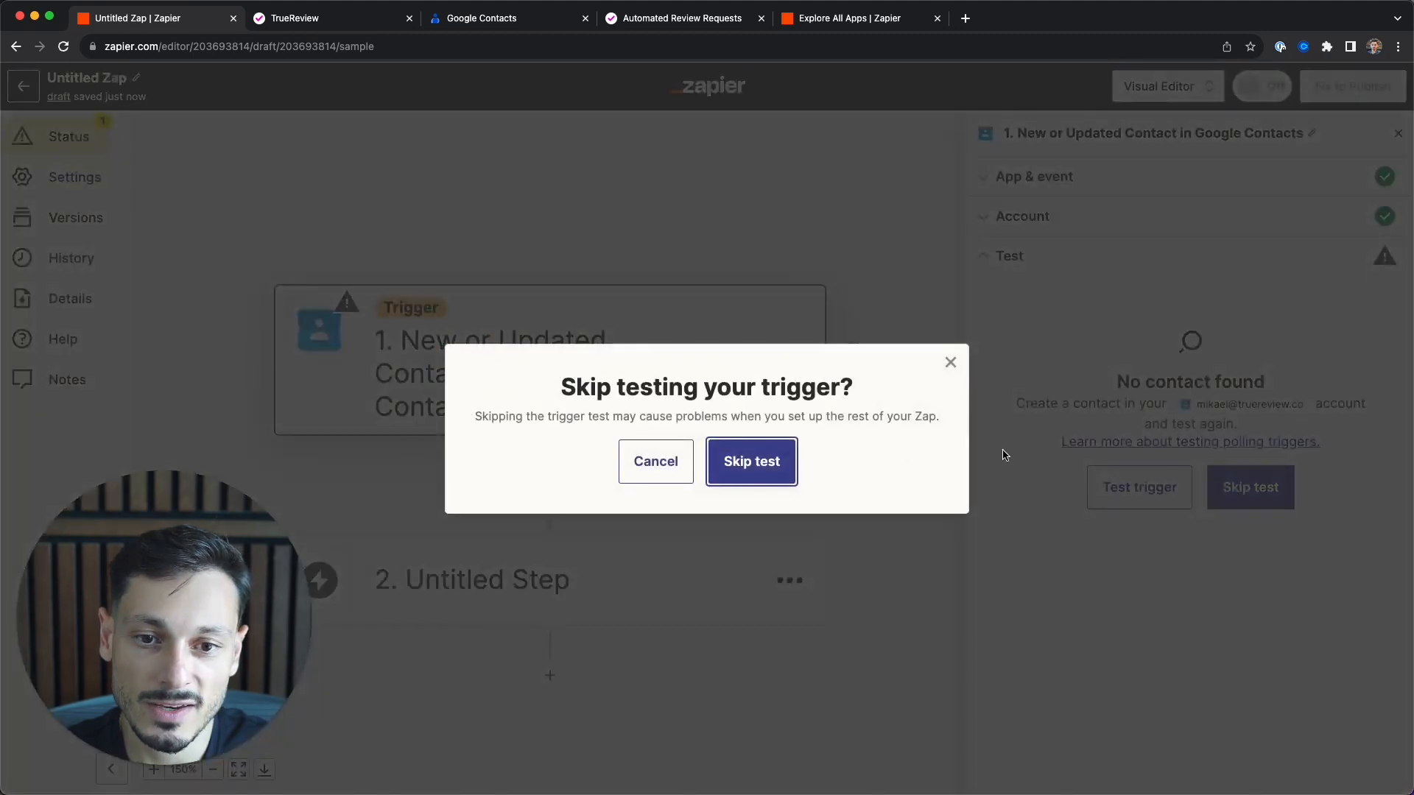
left_click(773, 462)
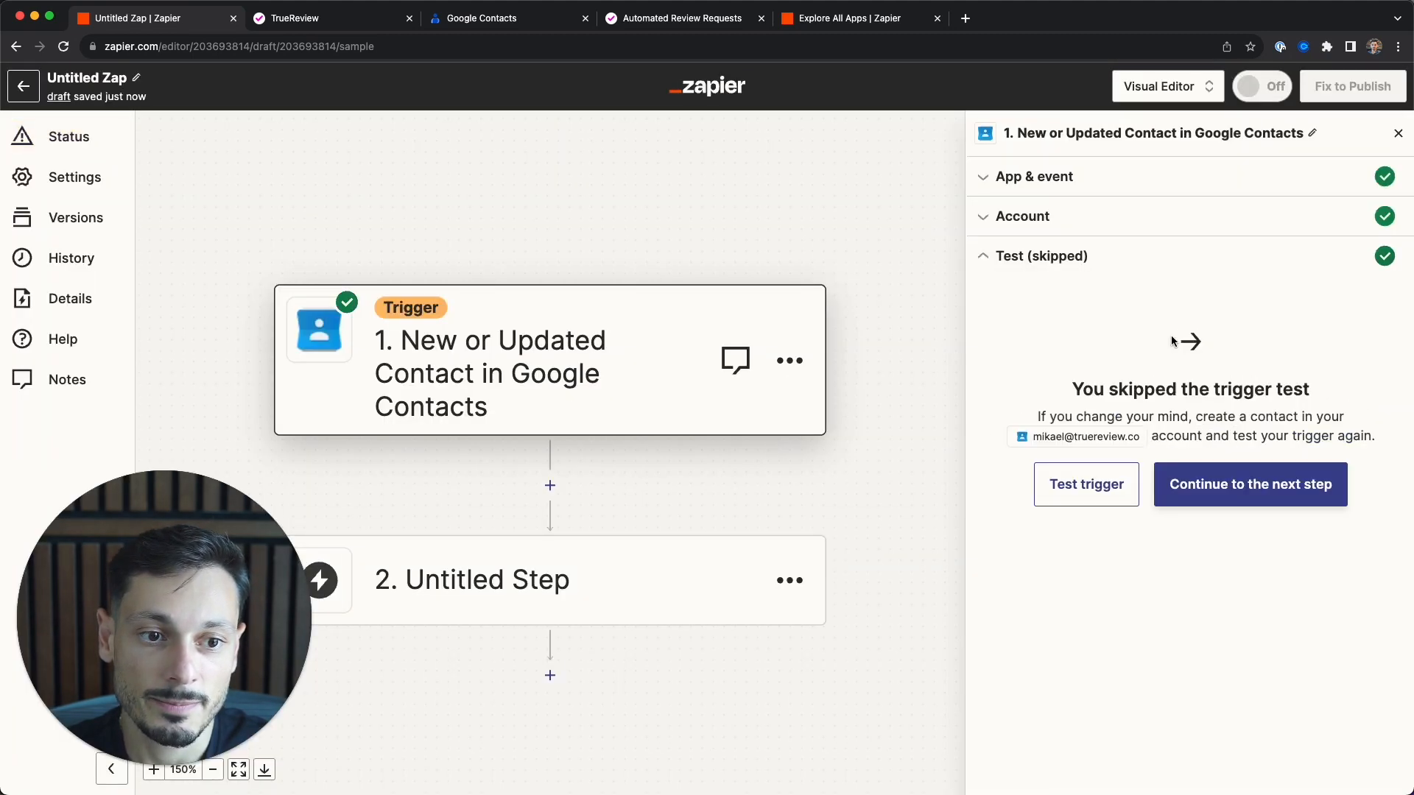
scroll(1146, 552, "down", 2)
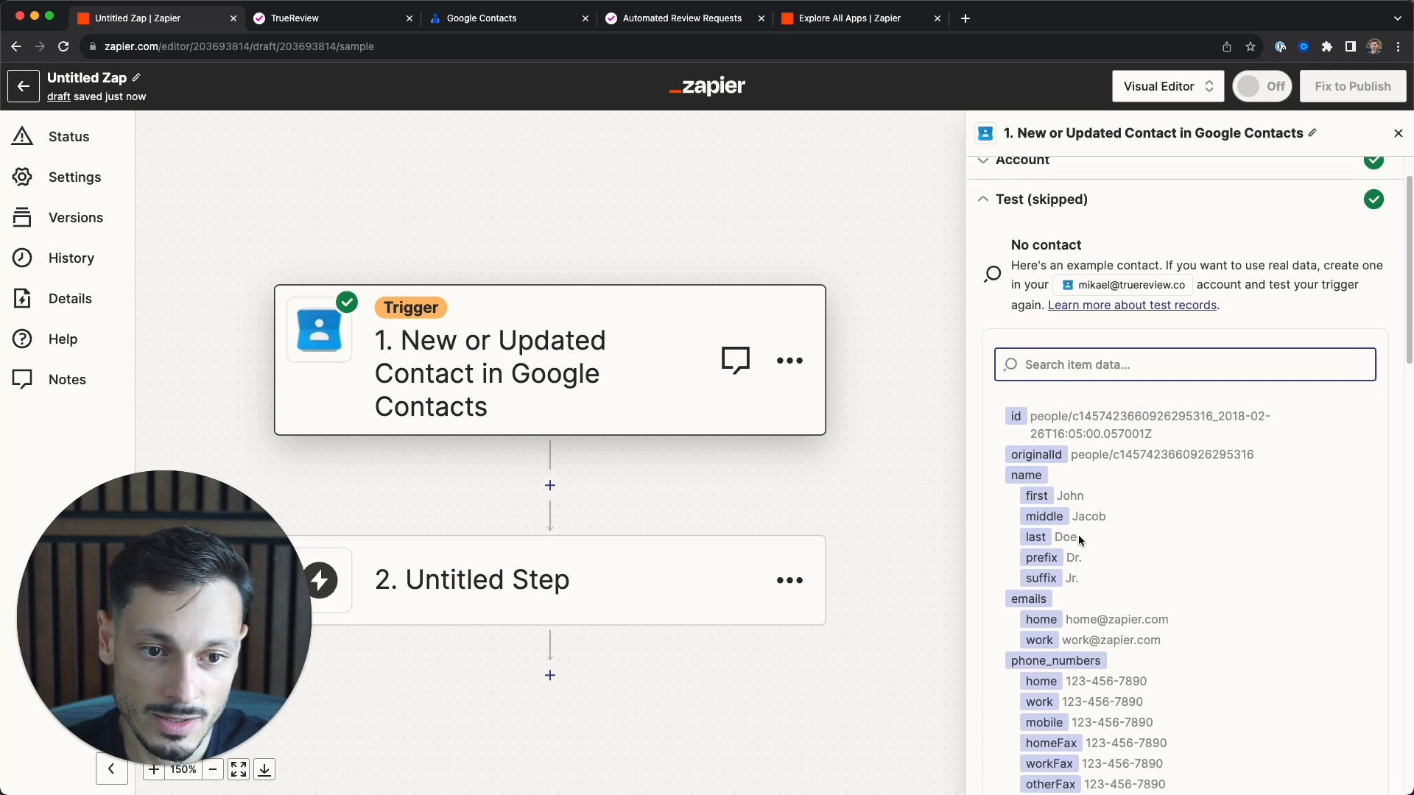
scroll(1099, 519, "down", 5)
scroll(1102, 508, "down", 15)
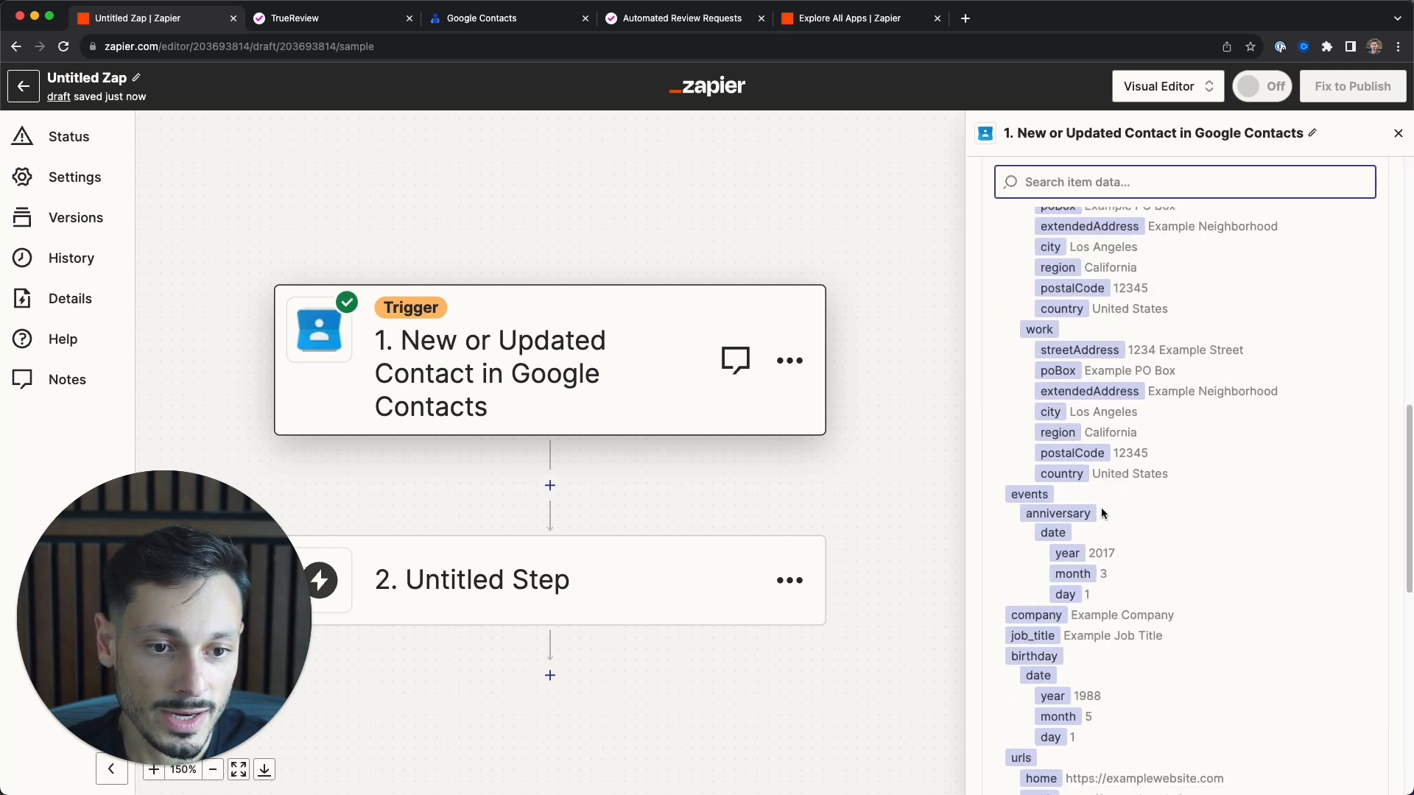
left_click(1246, 758)
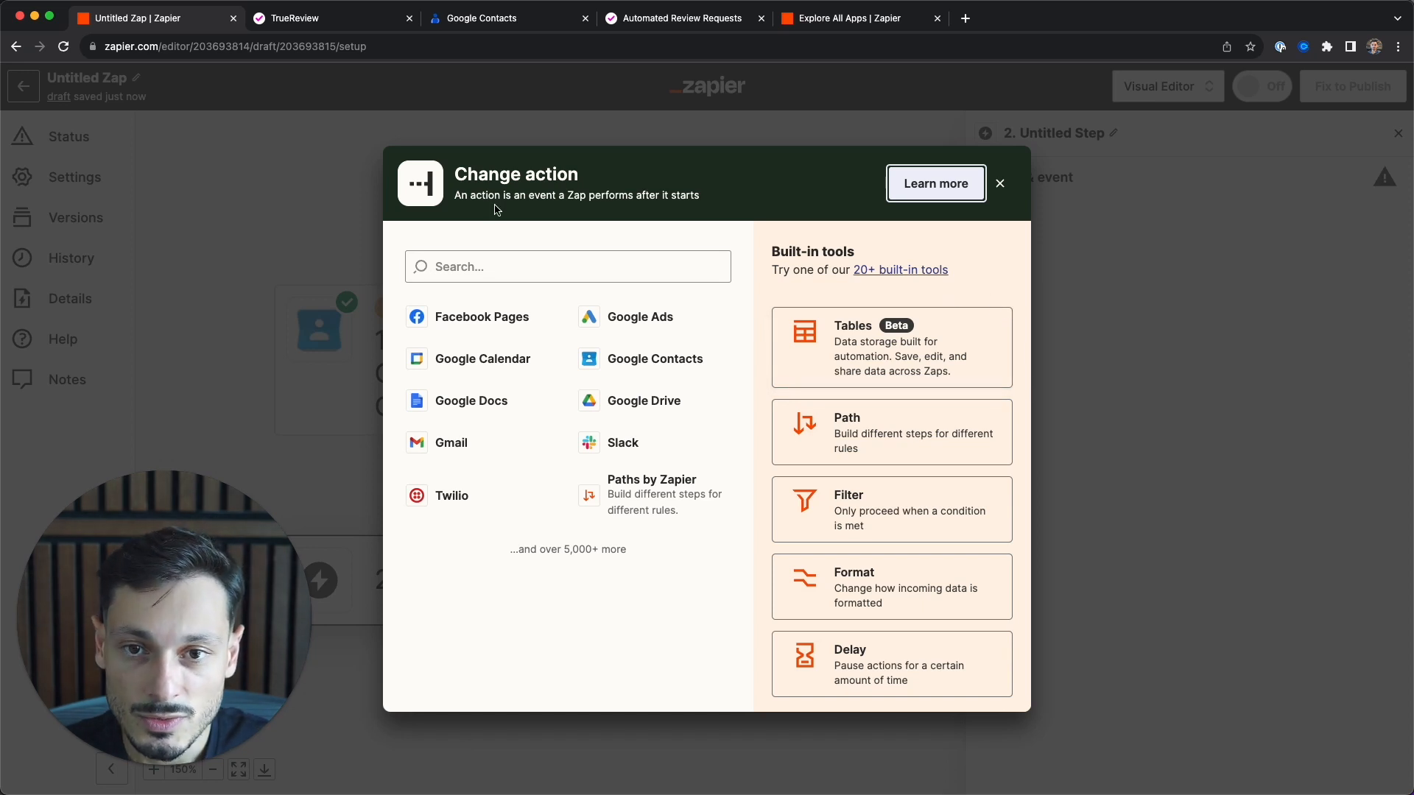
- Make TrueReview step 2's action app, view its events, then check TrueReview's contacts
left_click(1000, 183)
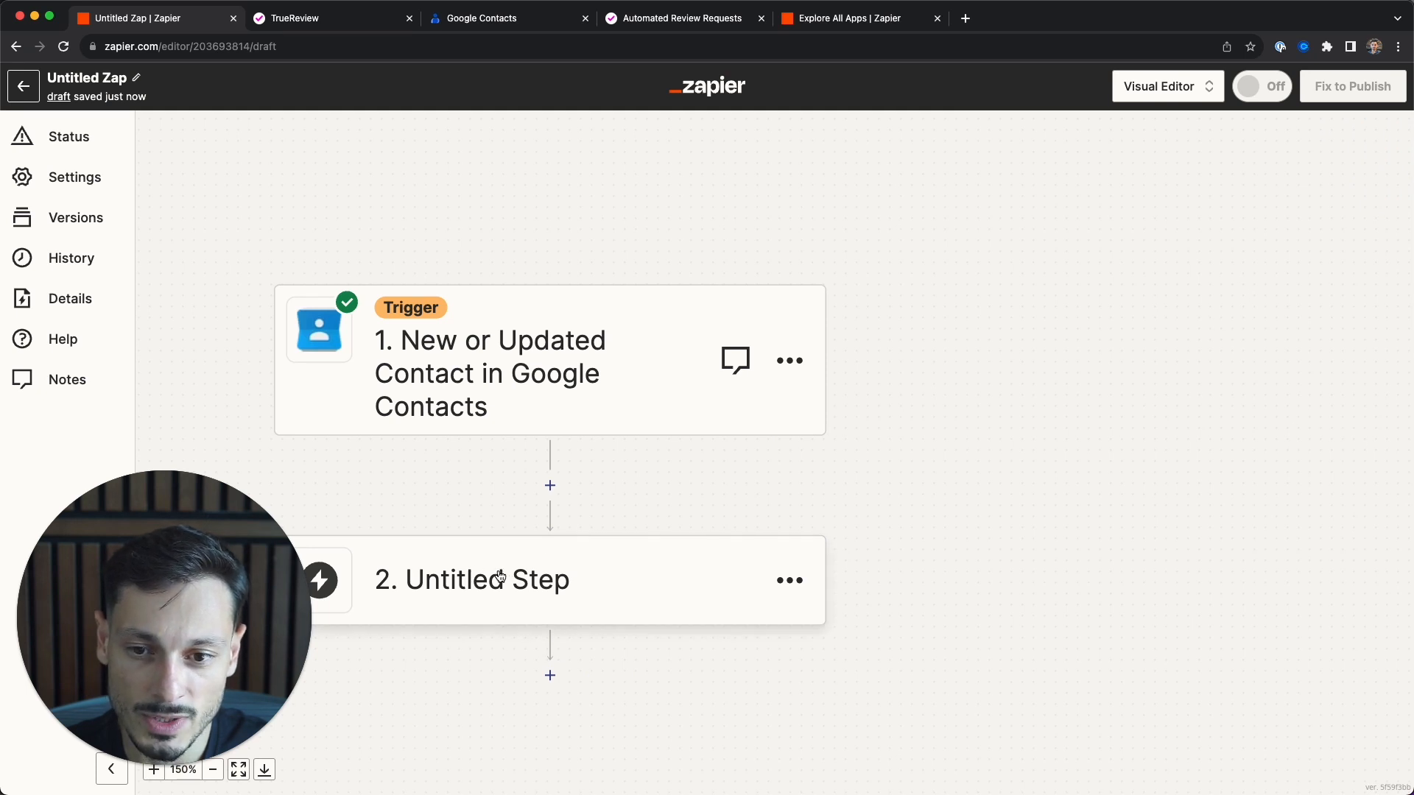
left_click(550, 574)
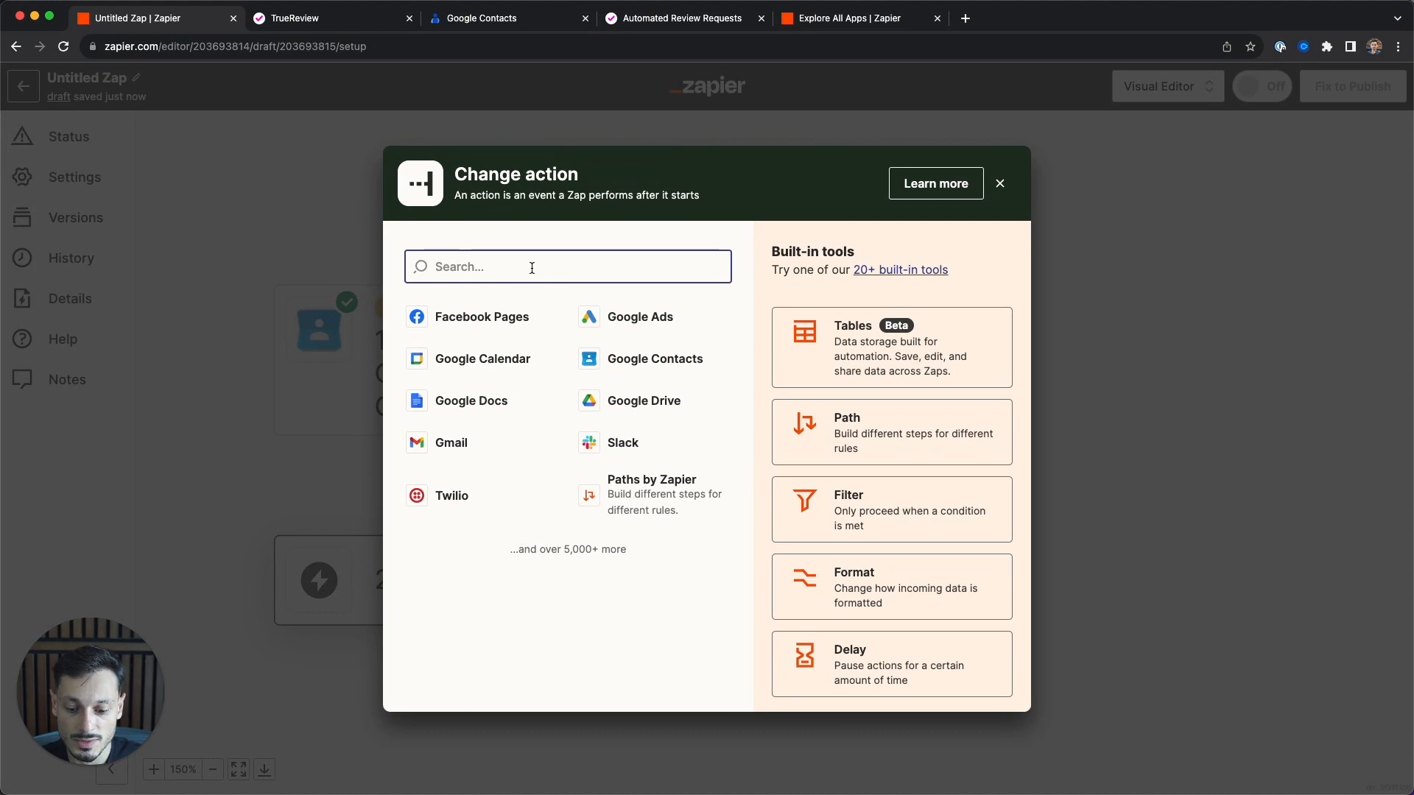
type("truereview")
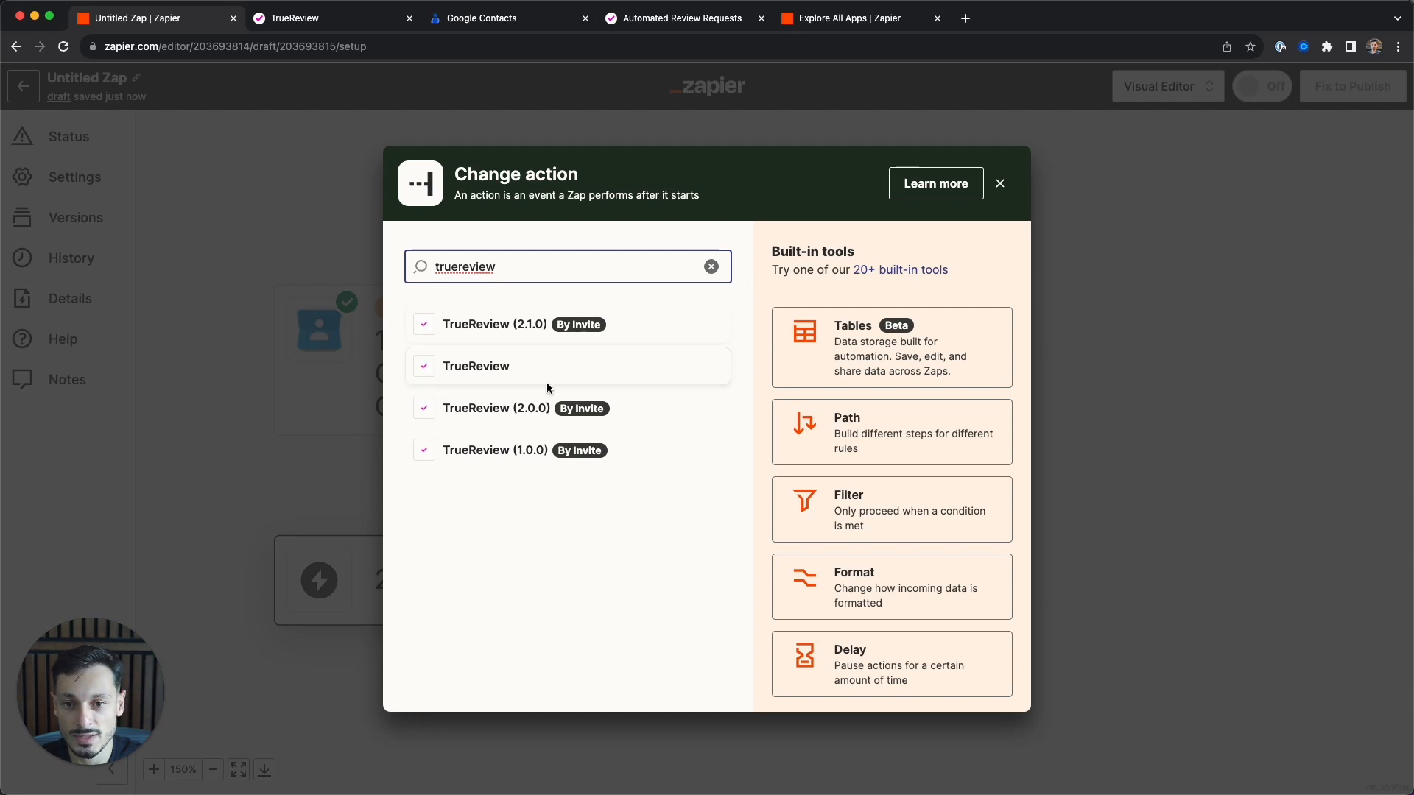
left_click(507, 368)
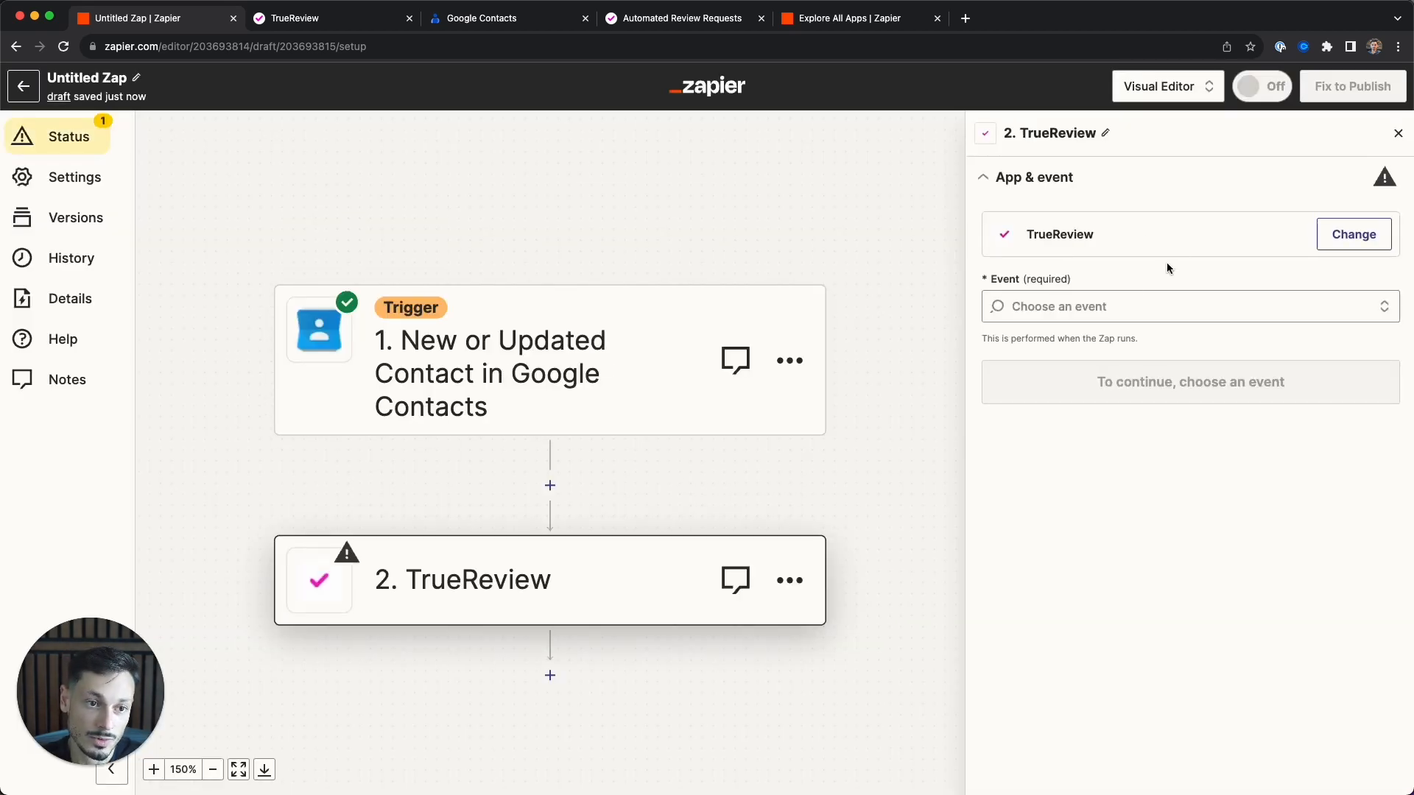
left_click(1046, 310)
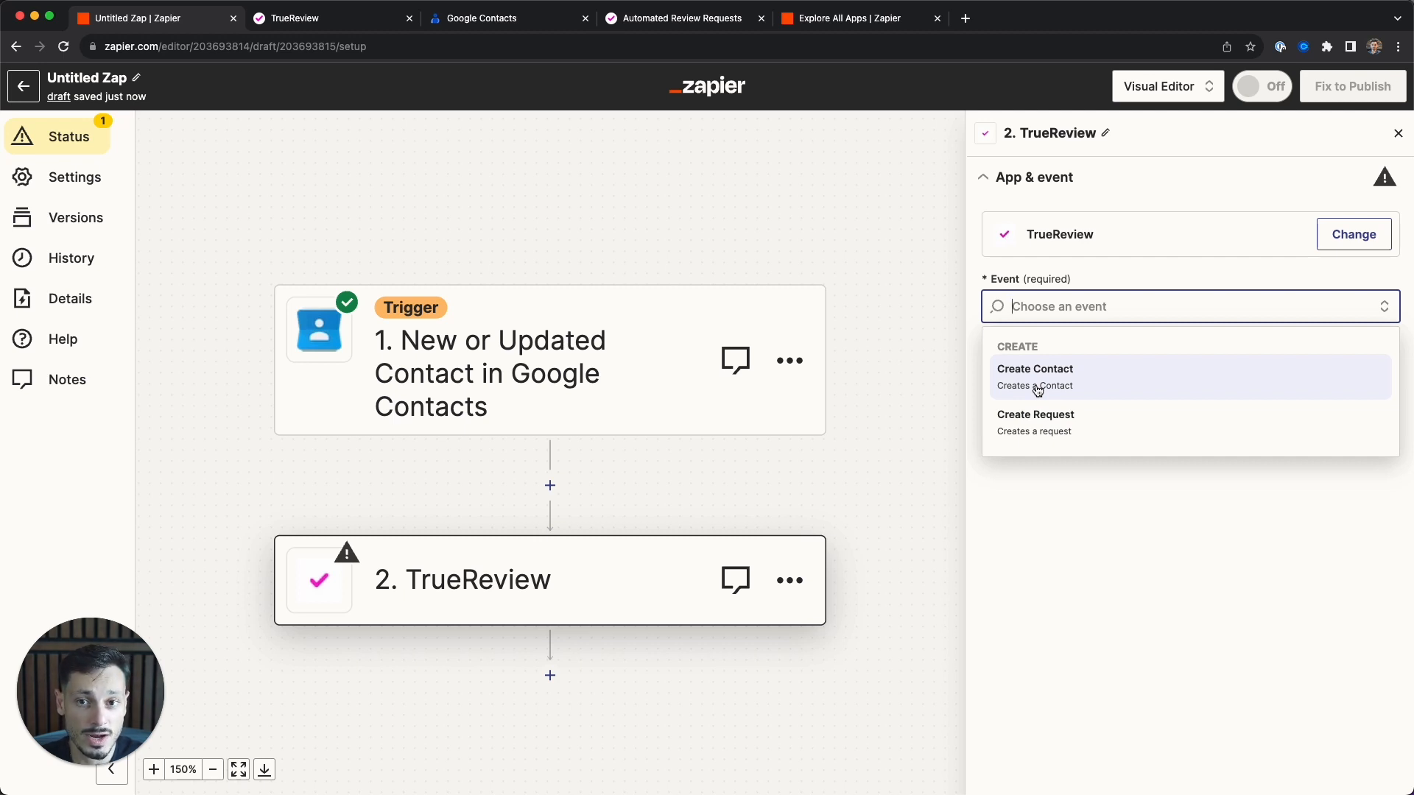
left_click(294, 22)
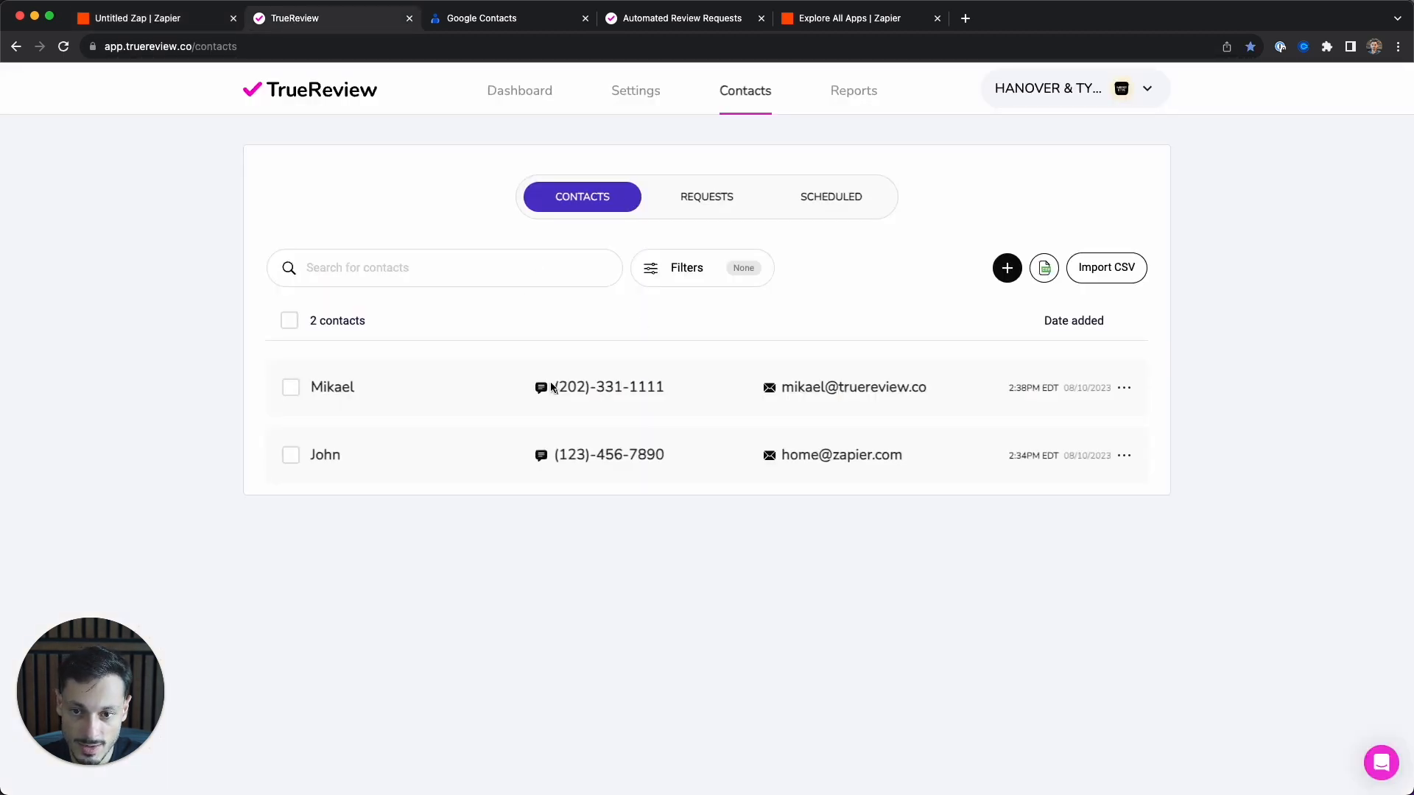
- Delete both existing contacts in TrueReview
left_click(290, 321)
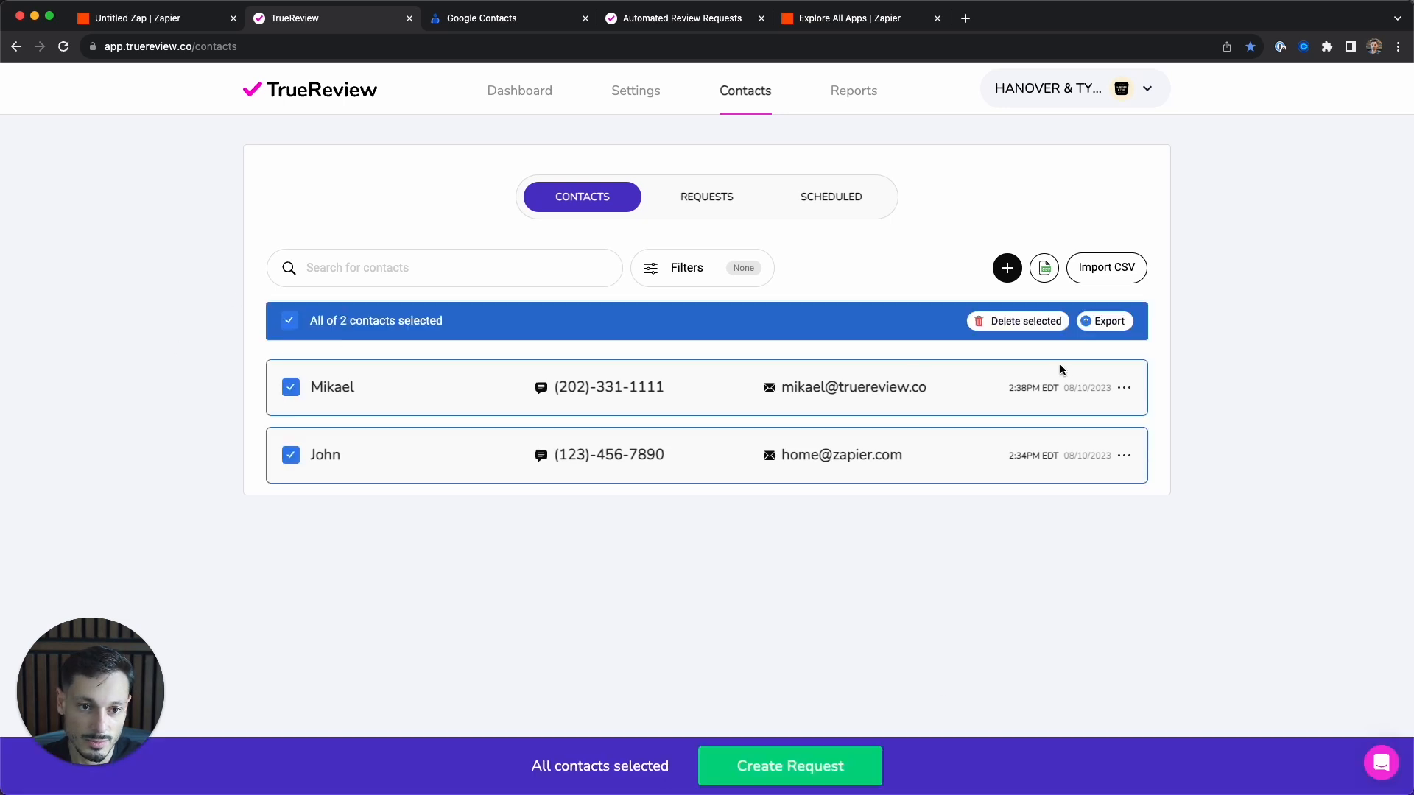
left_click(1026, 321)
left_click(710, 501)
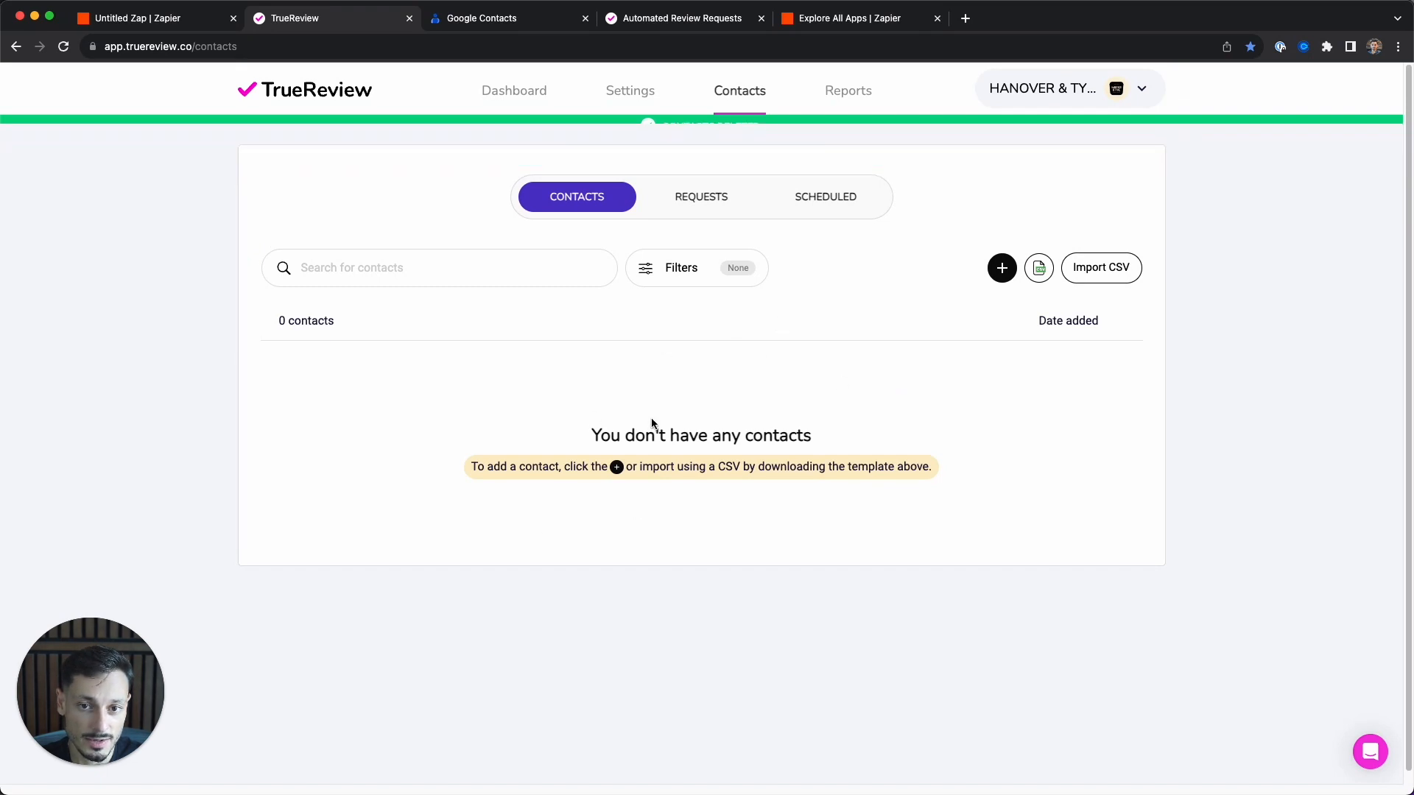
- Look over TrueReview's Requests and the now-empty contacts list, then return to the Zap editor
left_click(193, 22)
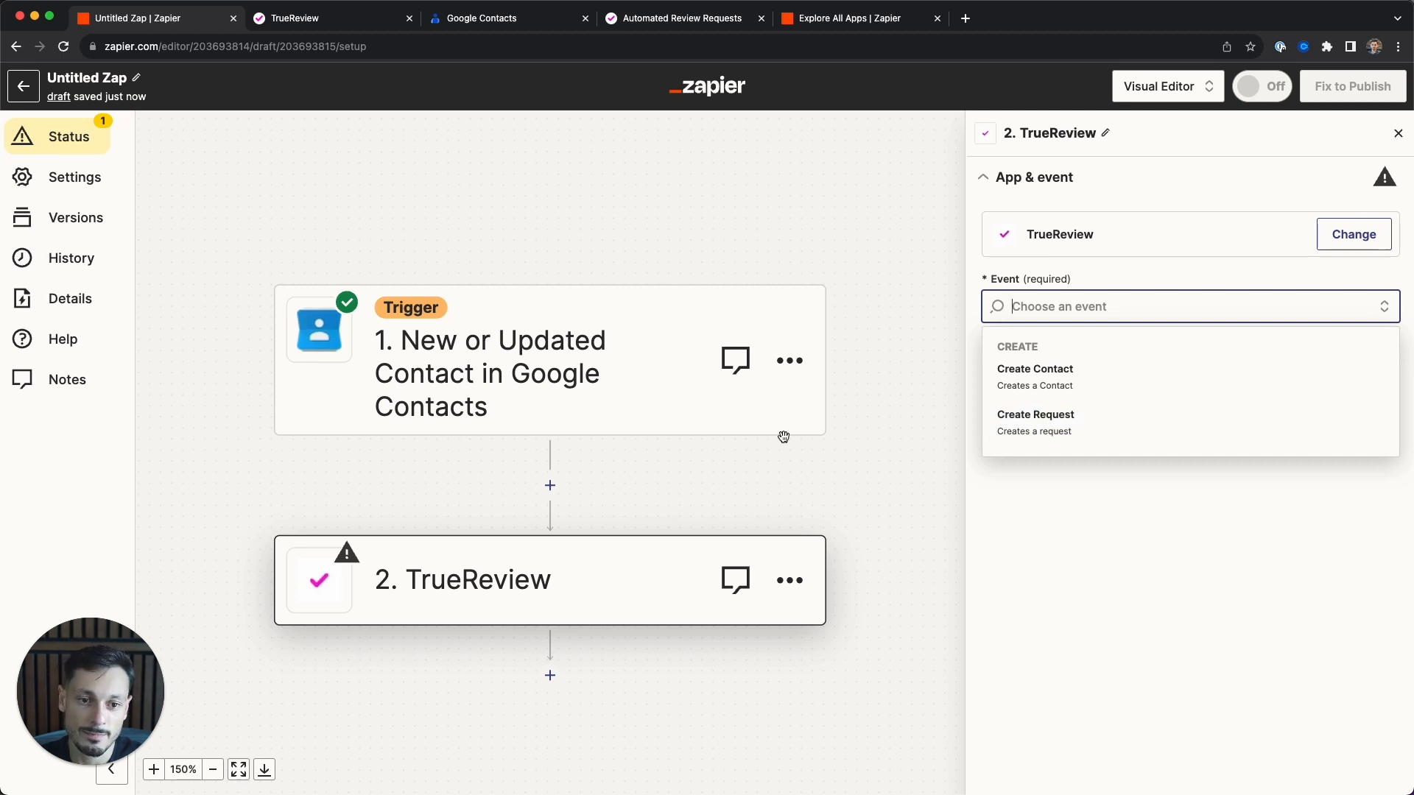
left_click(371, 24)
left_click(678, 194)
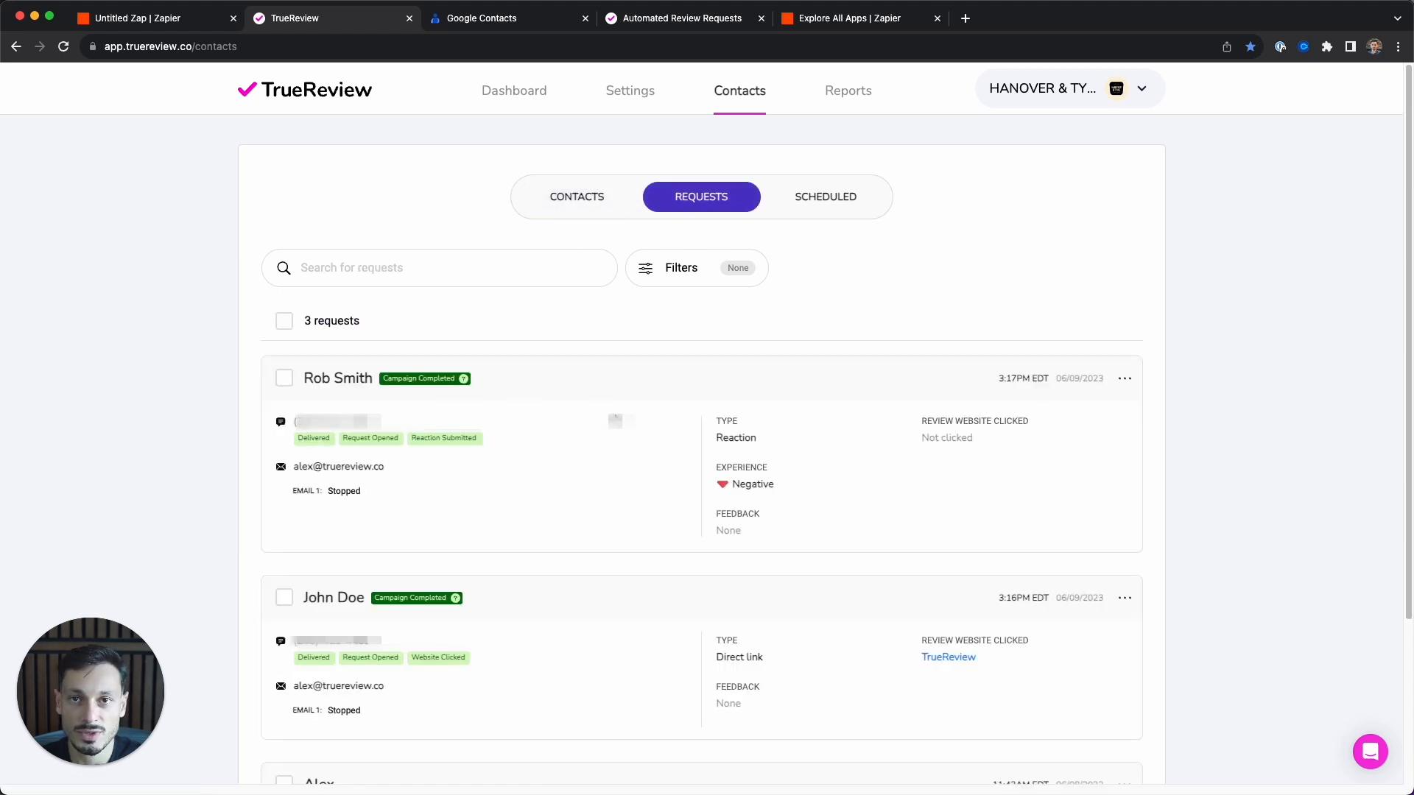
left_click(573, 201)
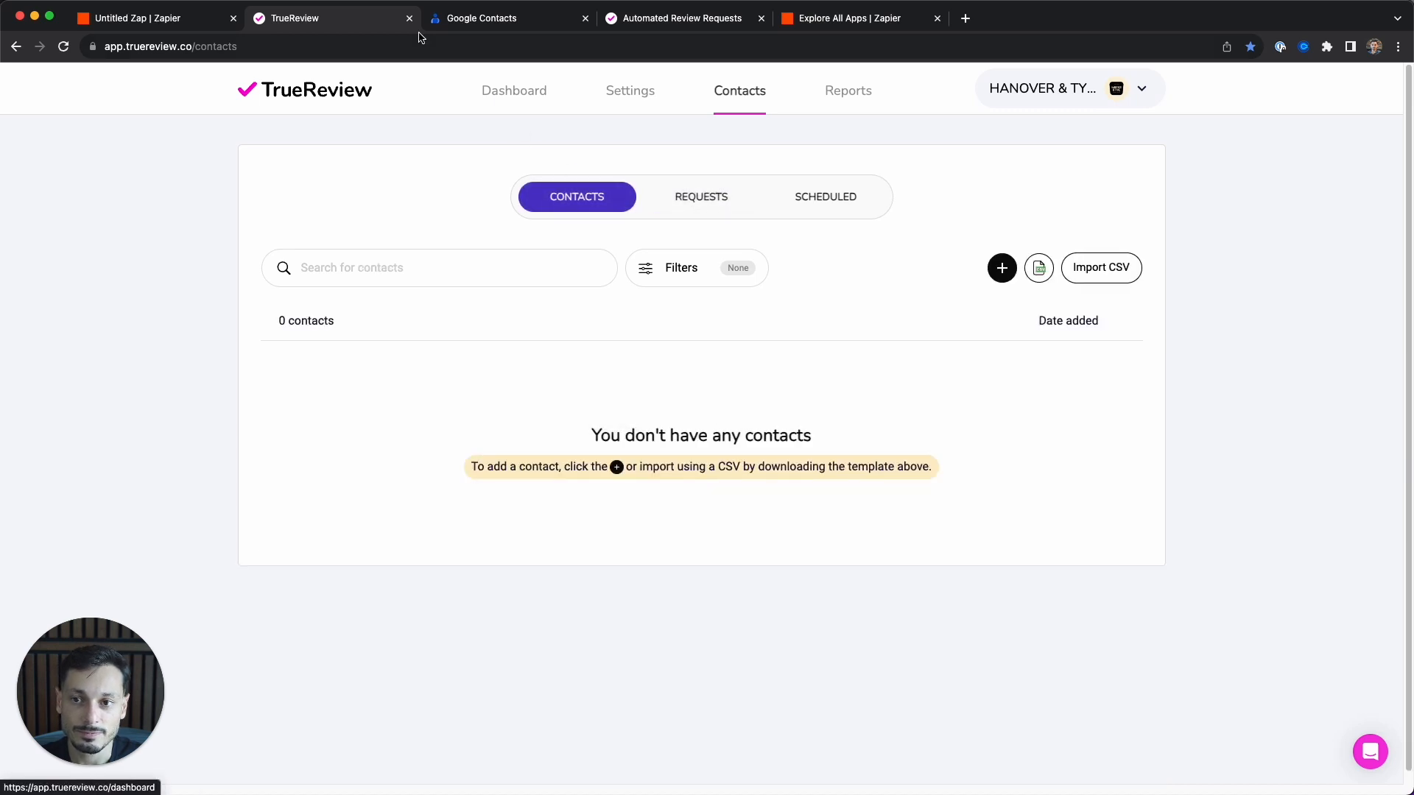
left_click(200, 28)
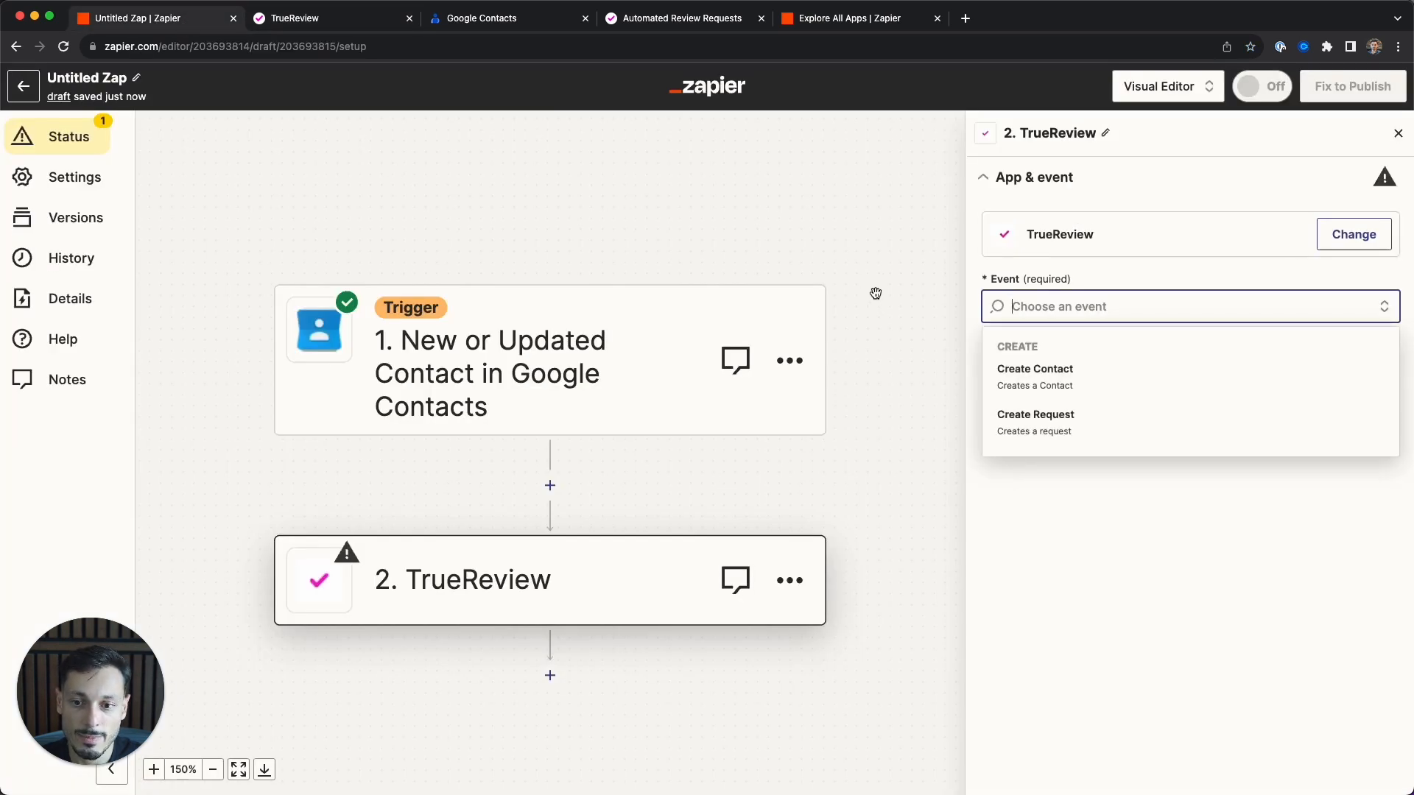
- Set step 2's event to Create Contact and start connecting a new TrueReview account
left_click(1059, 383)
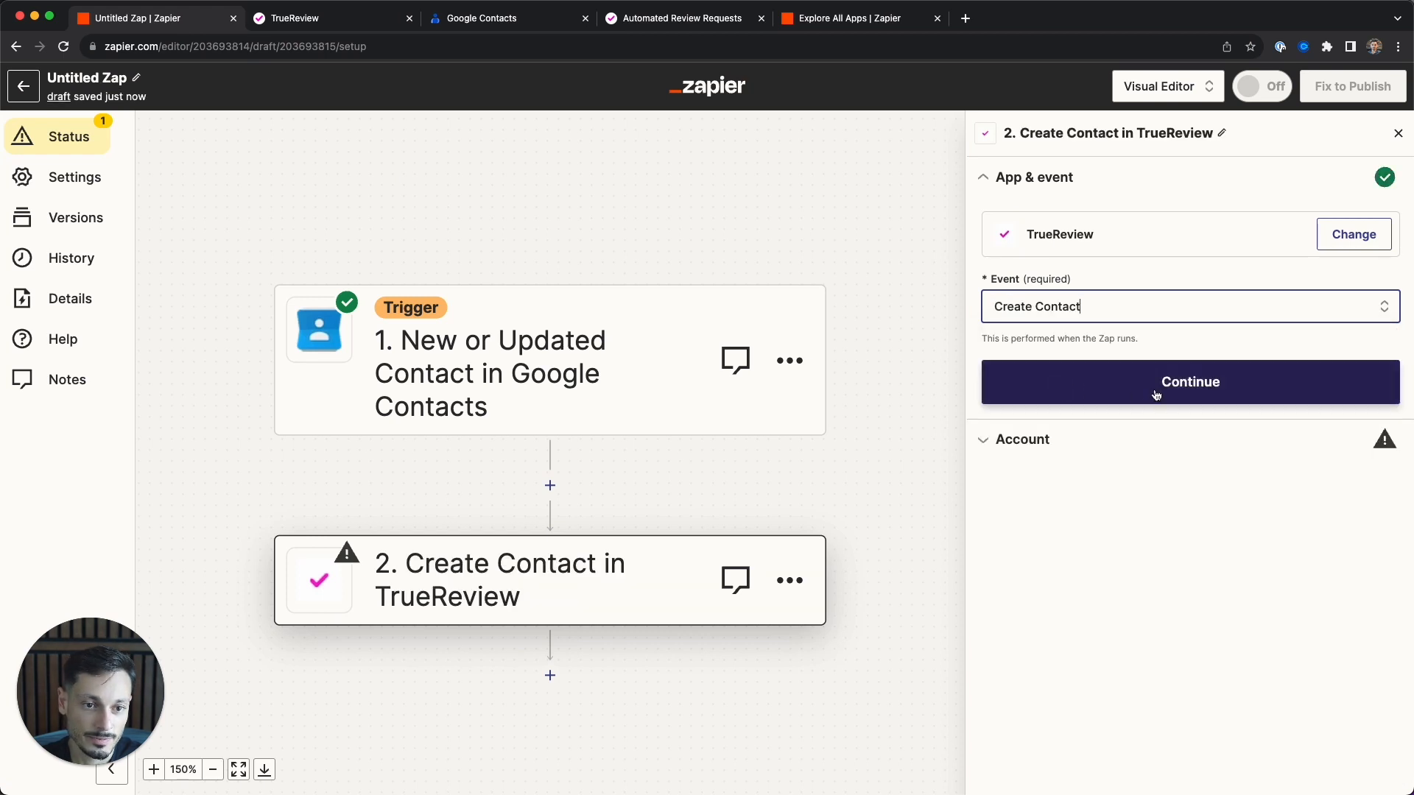
left_click(1164, 384)
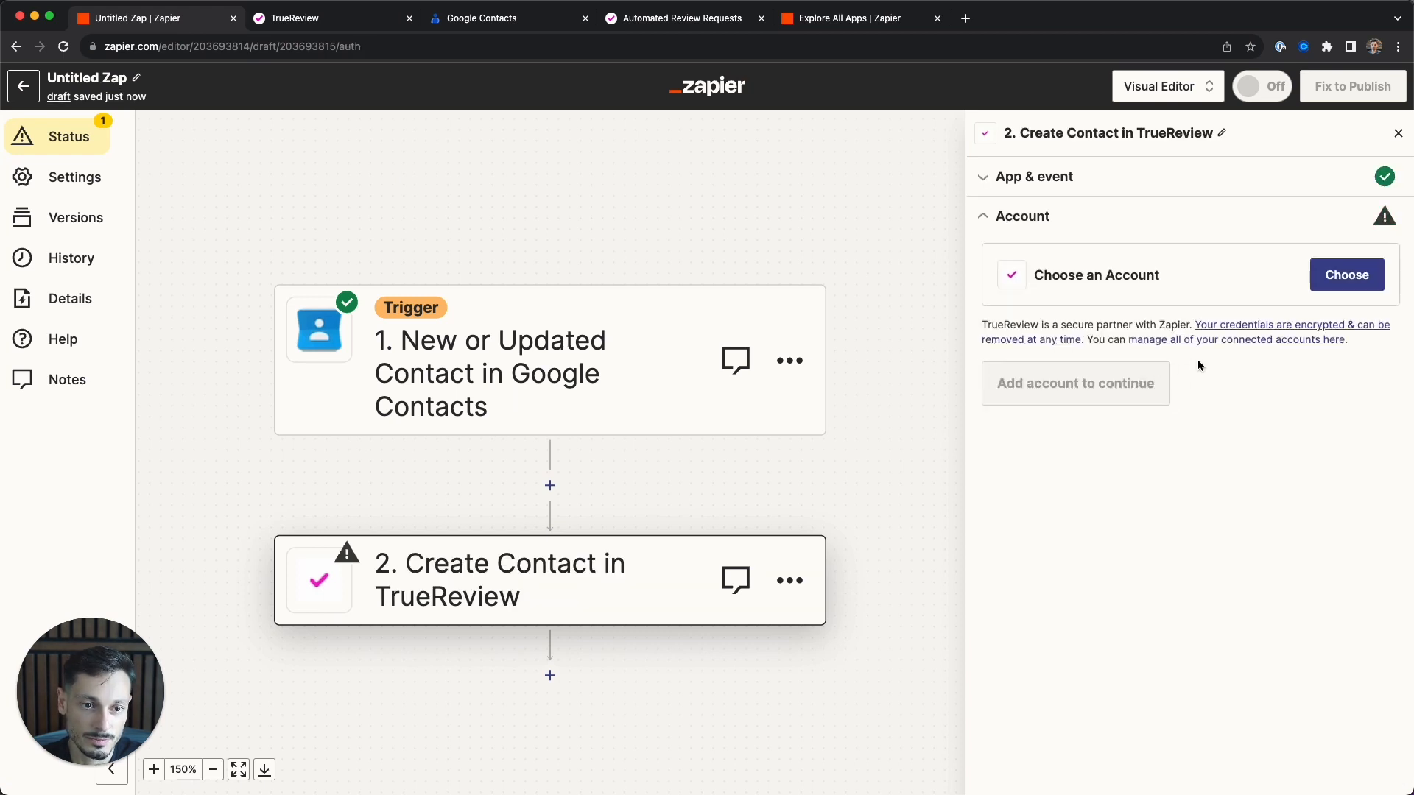
left_click(1331, 278)
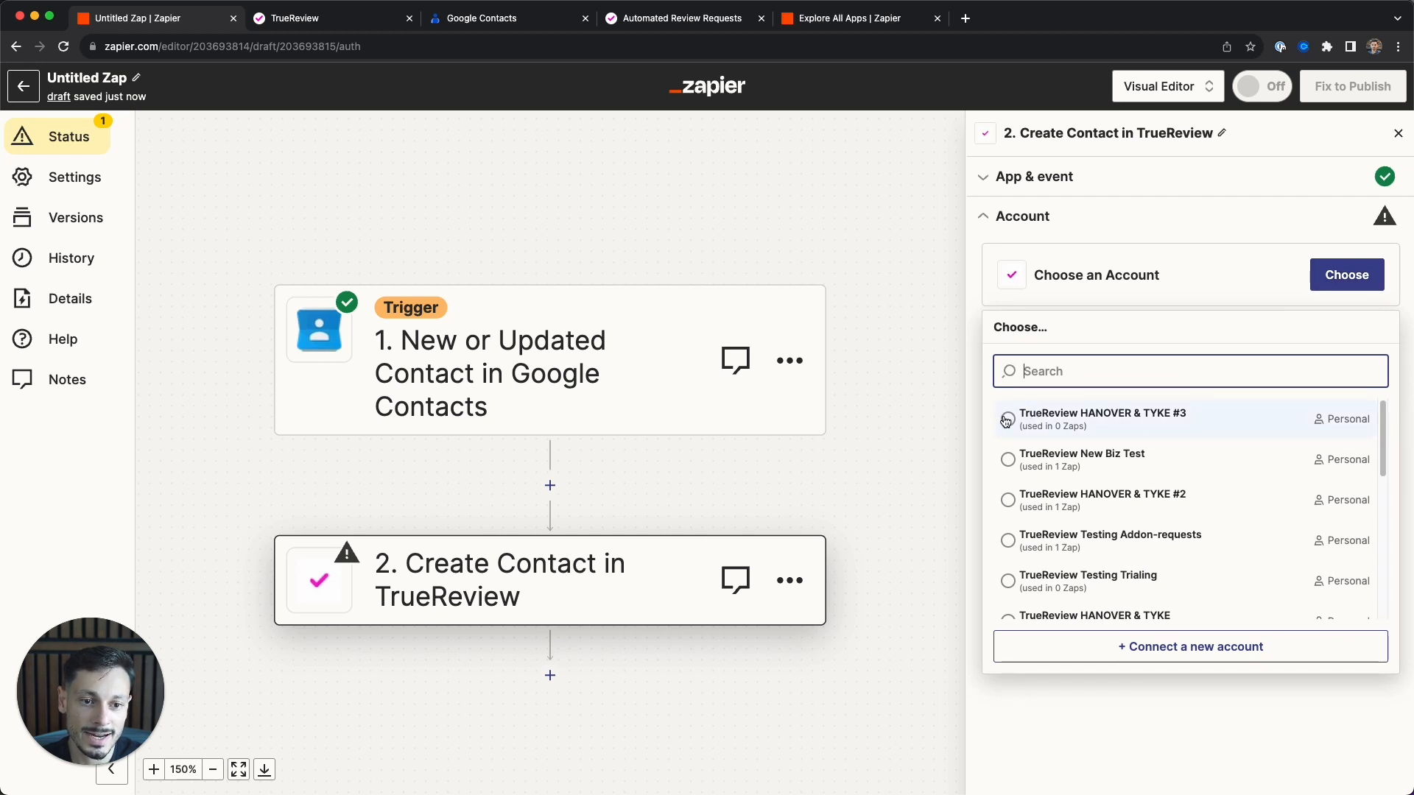
left_click(1176, 649)
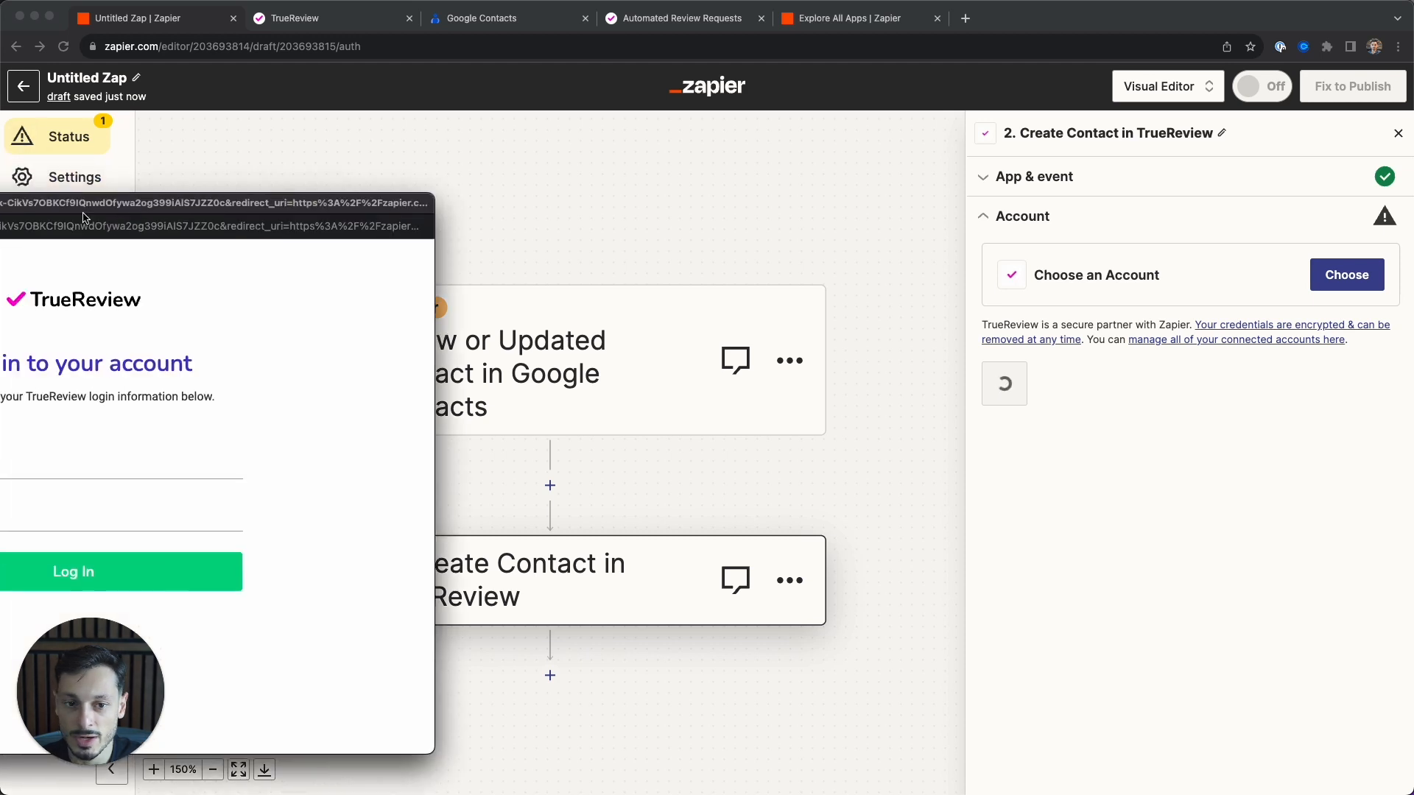
- Sign in to TrueReview in the connection popup with the account email and password
left_click(399, 411)
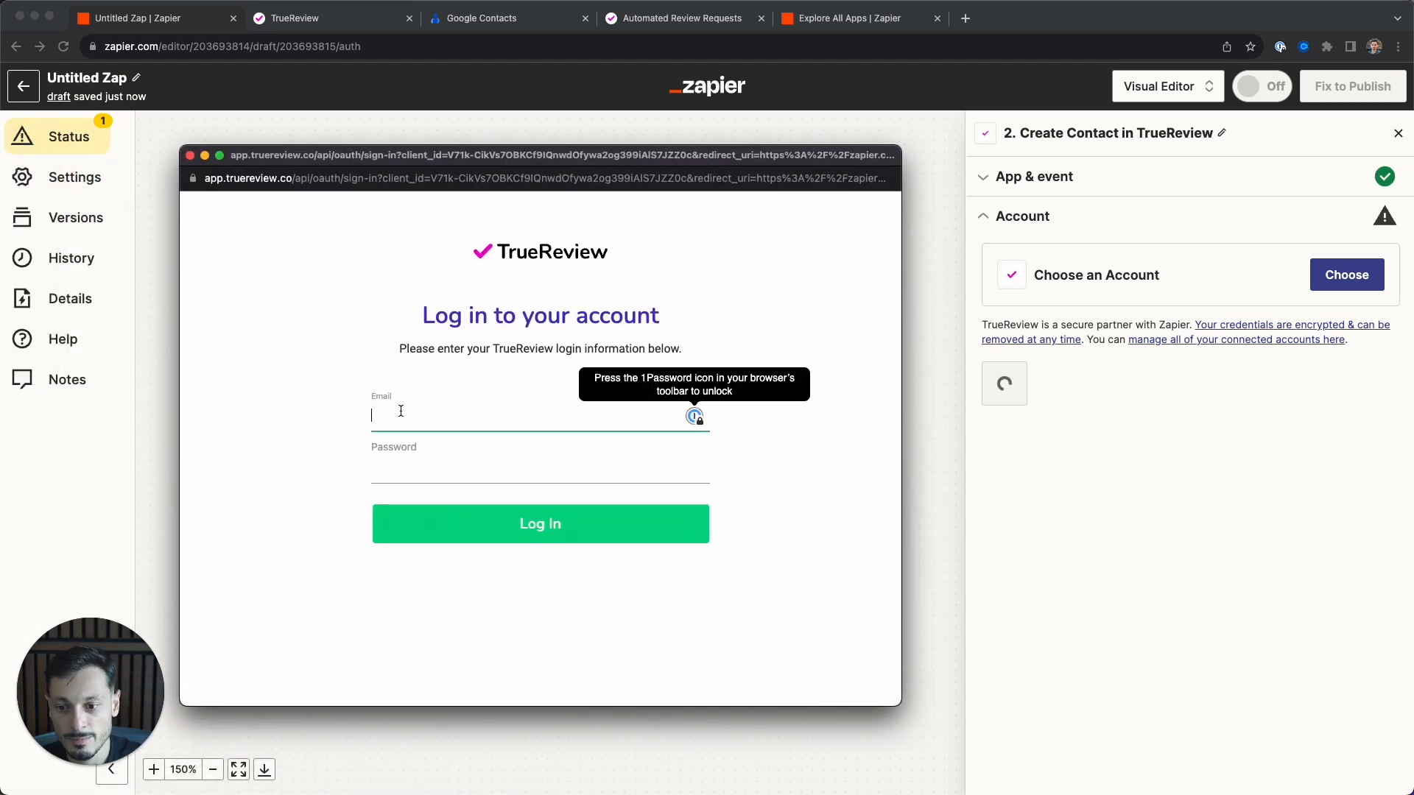
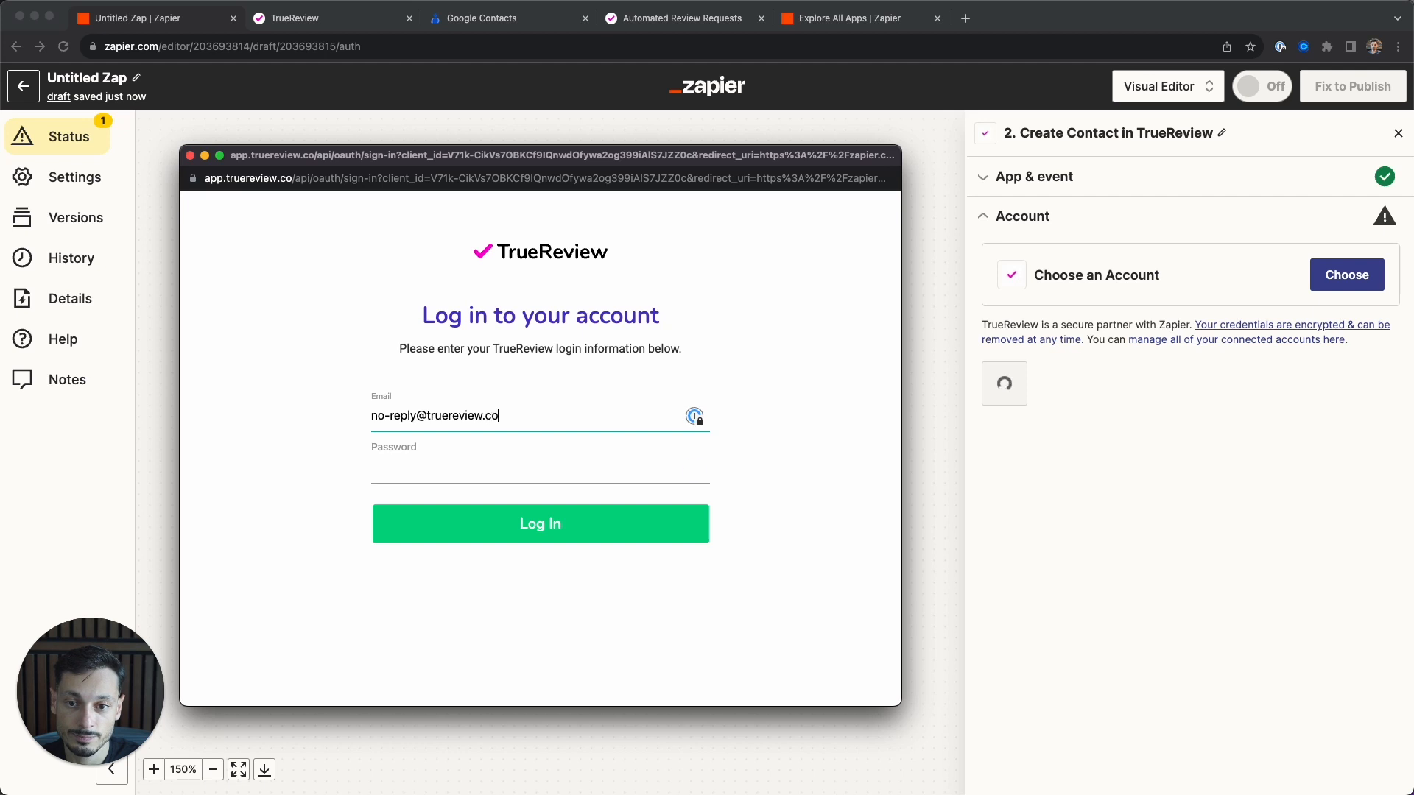
left_click(372, 467)
type("•••••")
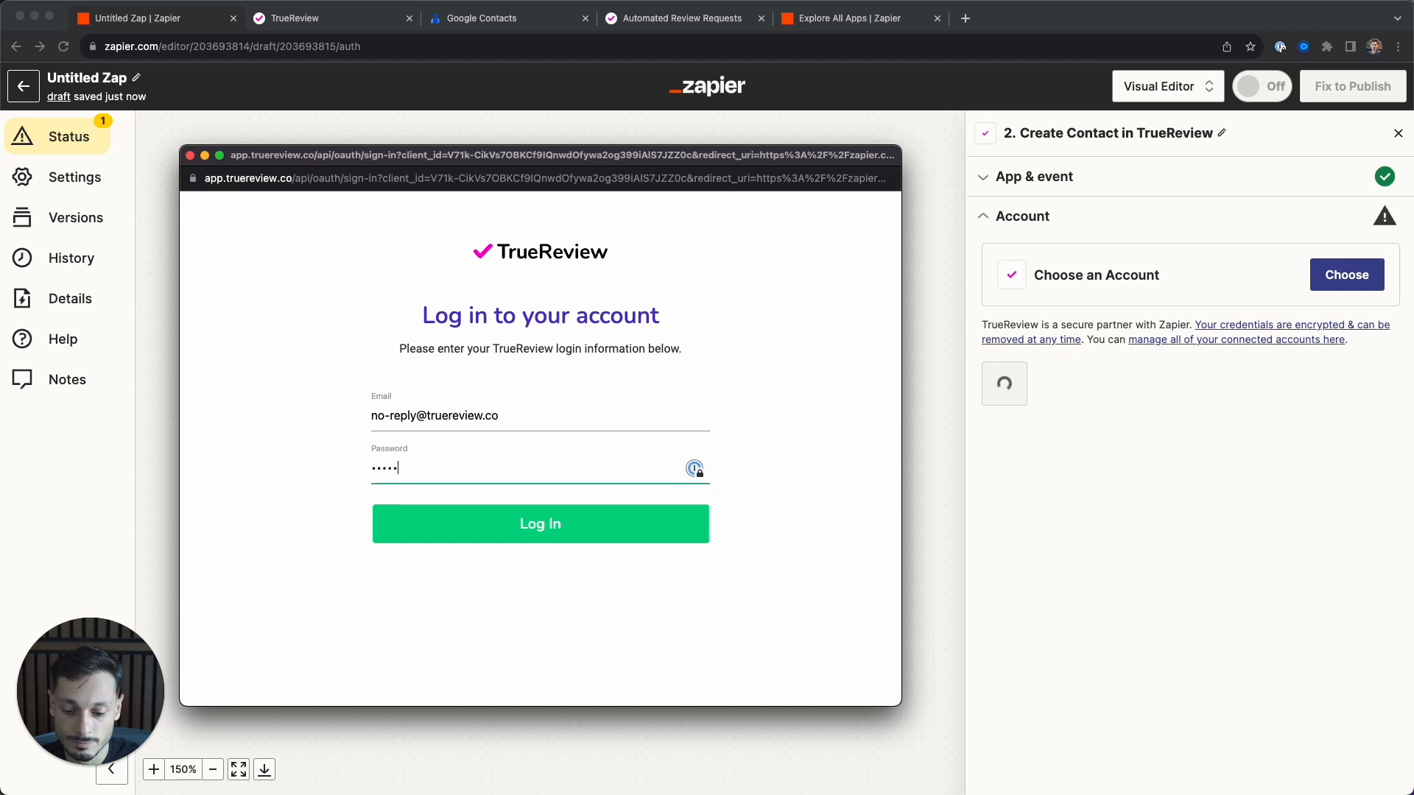
key("Return")
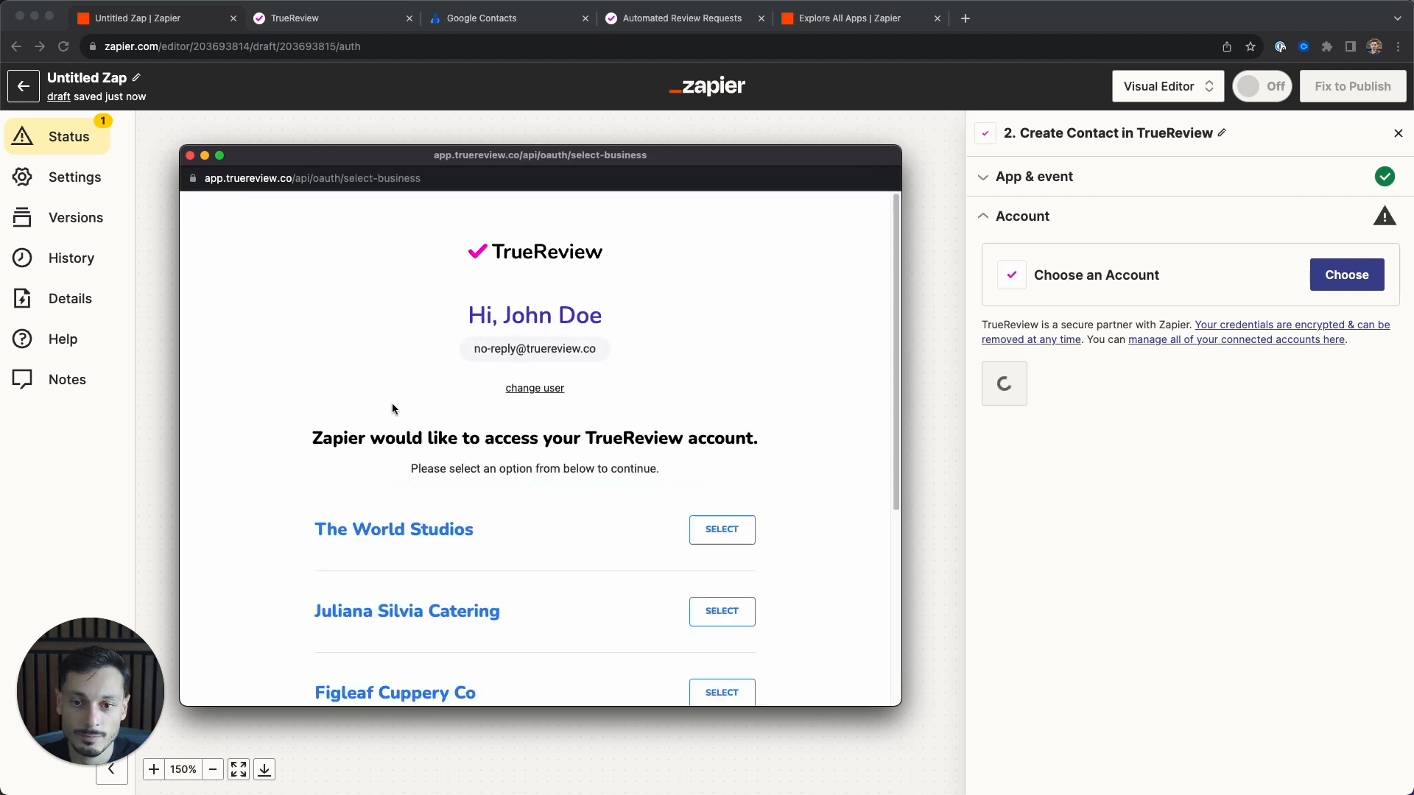
left_click_drag(897, 235, 905, 375)
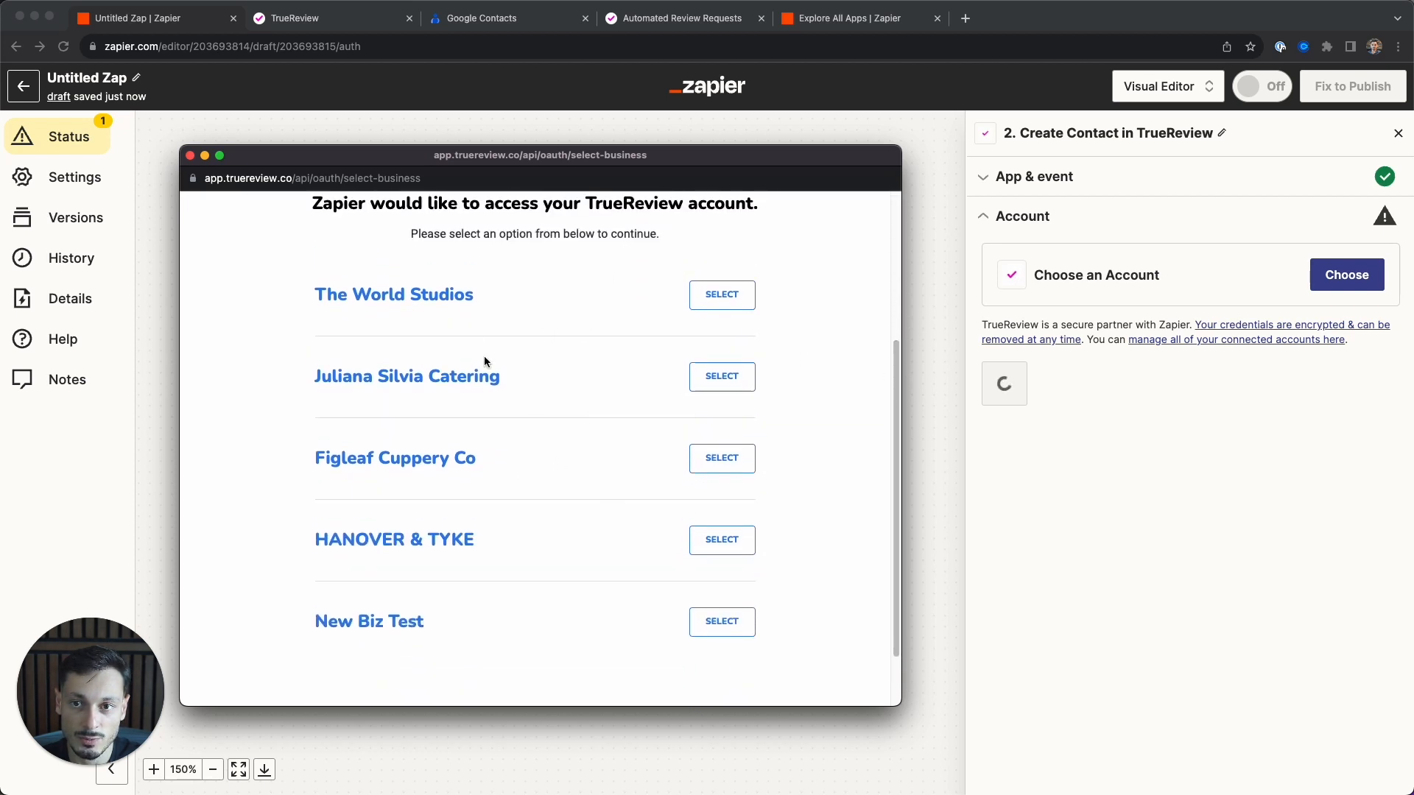
- Check the account's businesses in the TrueReview tab, then return to Zapier
left_click(344, 20)
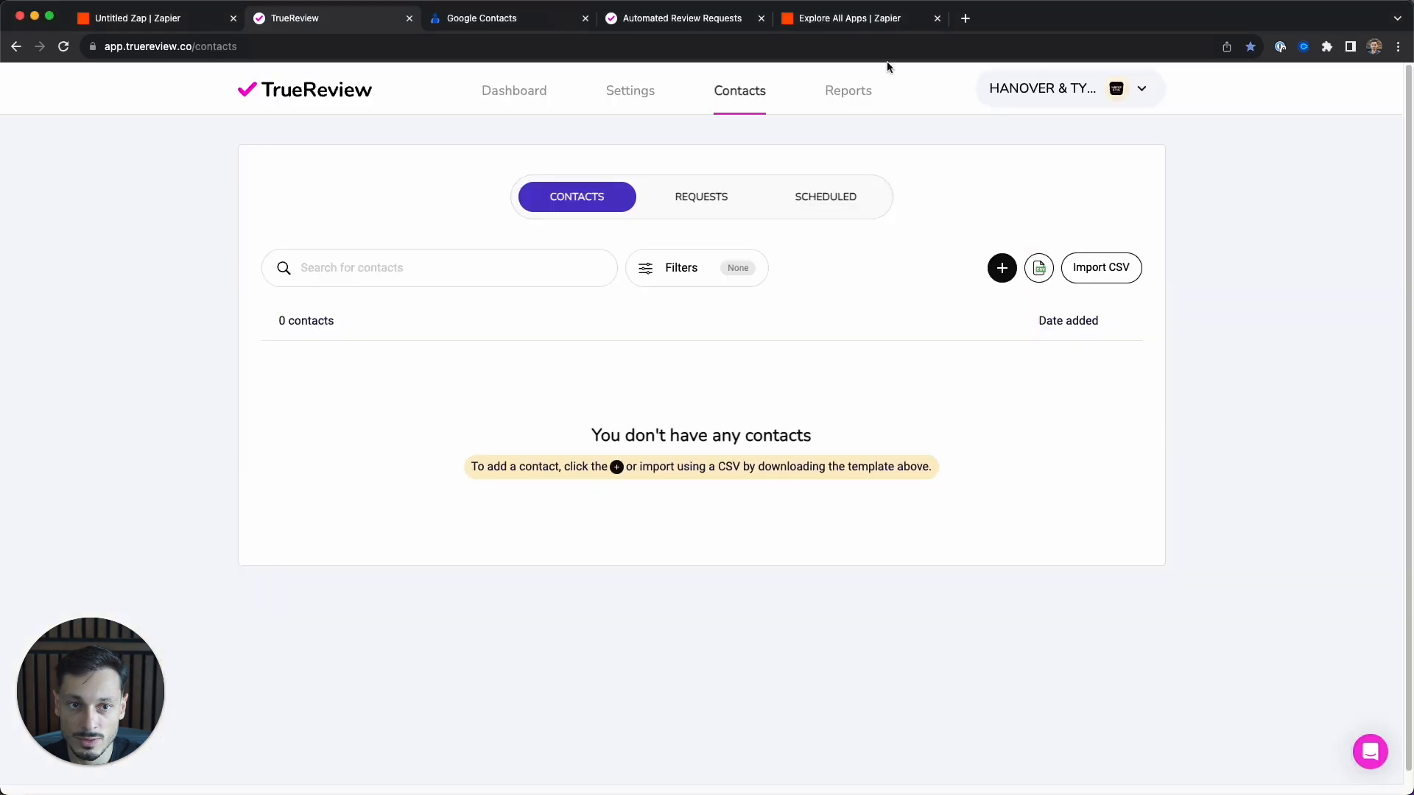
left_click(1140, 89)
left_click_drag(1162, 202, 917, 151)
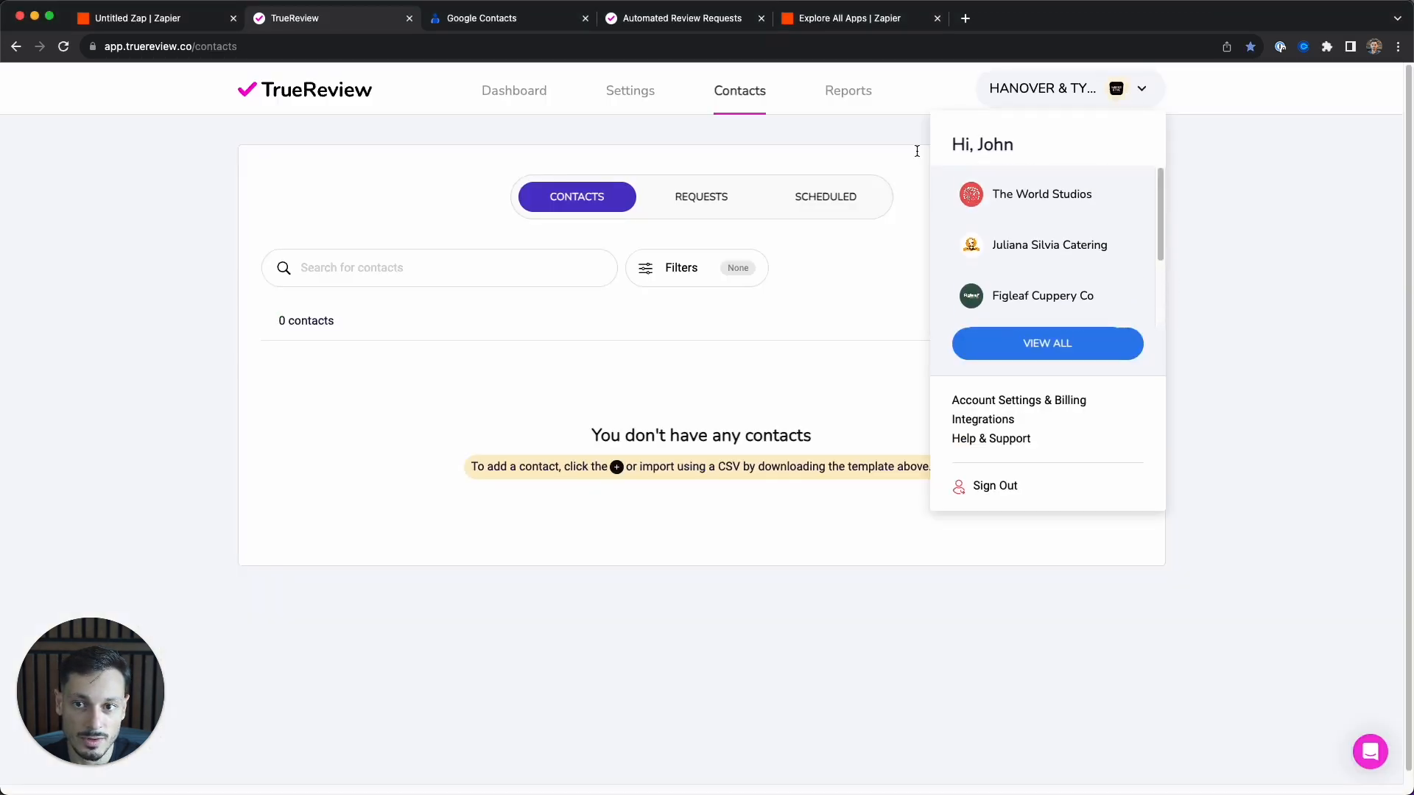
left_click(131, 18)
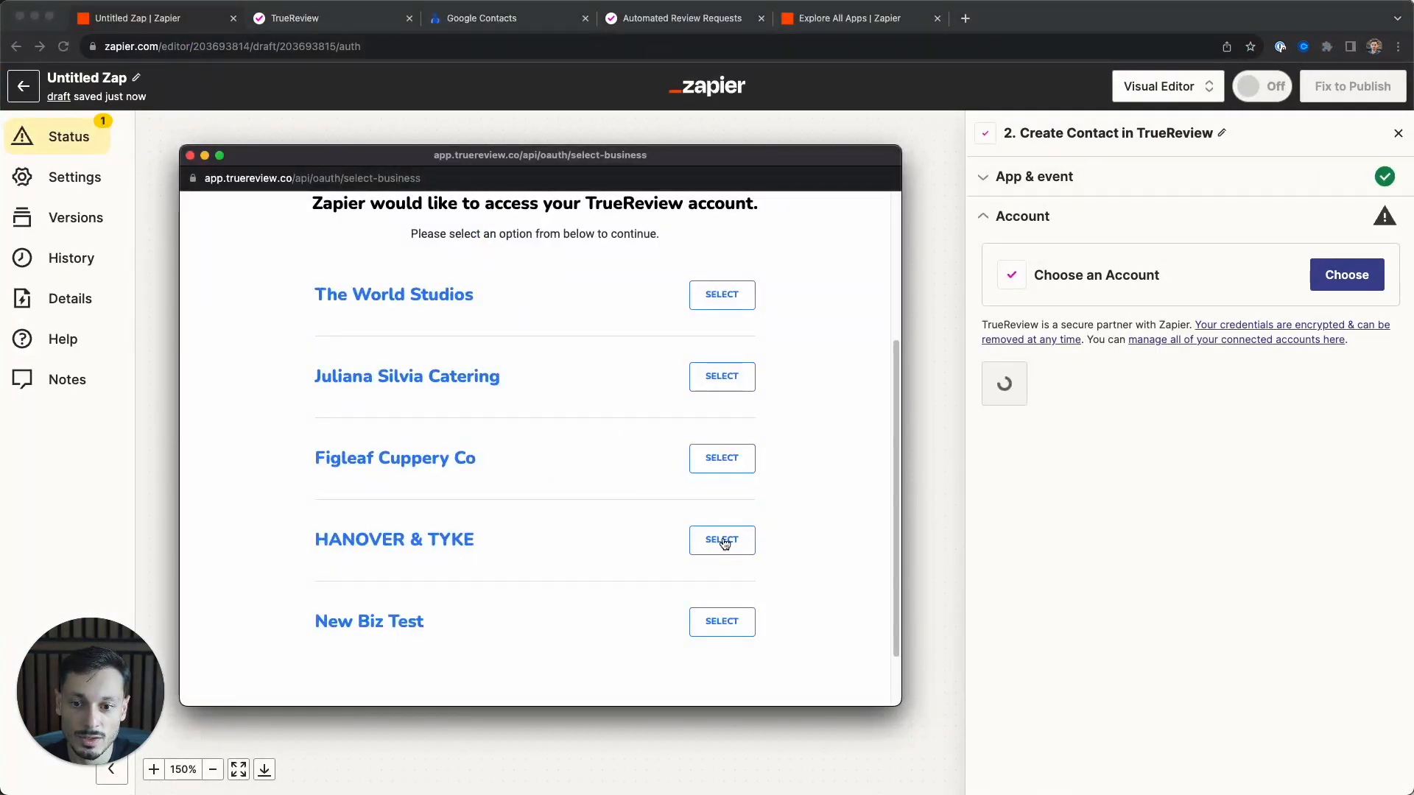
- Authorize the HANOVER & TYKE business for Zapier and continue to the contact fields
left_click(722, 541)
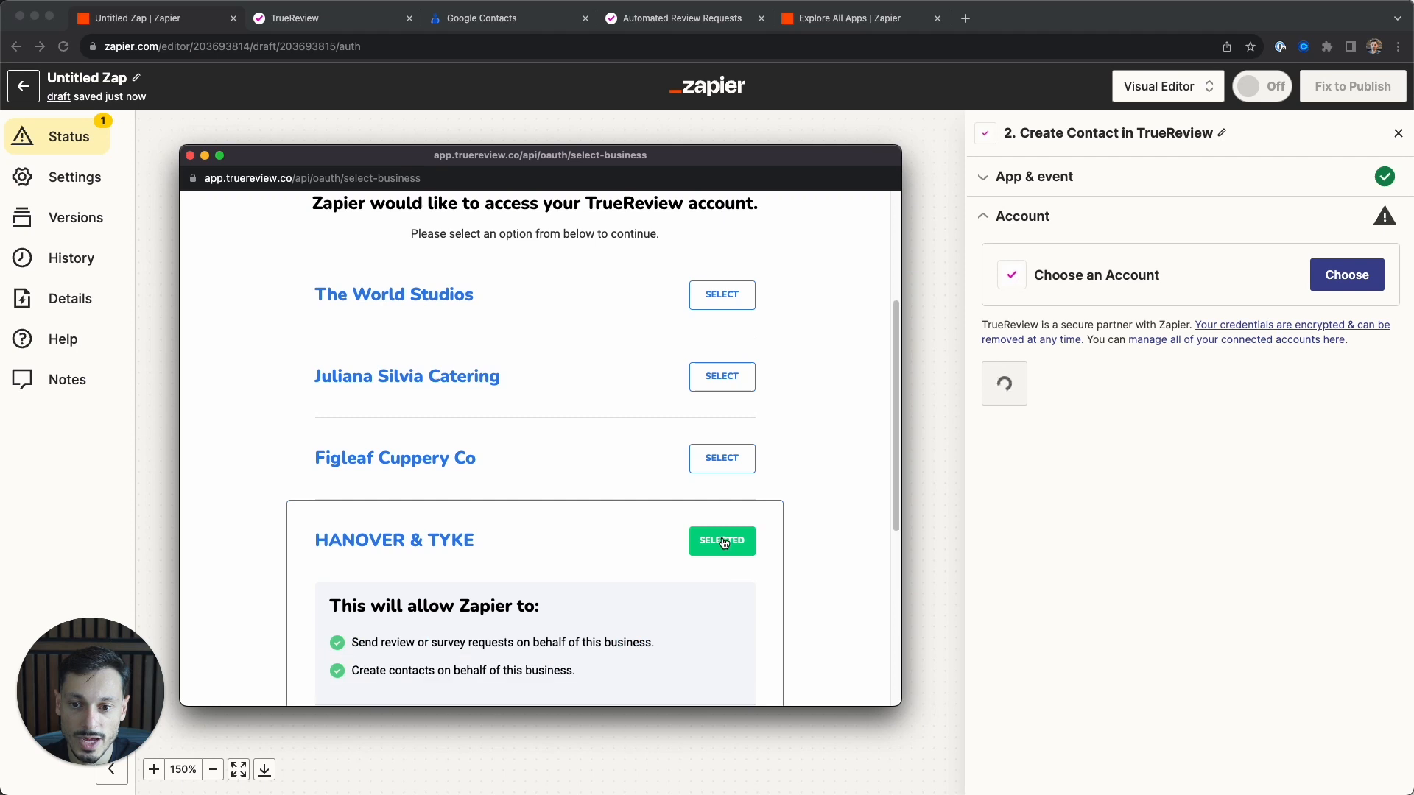
scroll(715, 501, "down", 4)
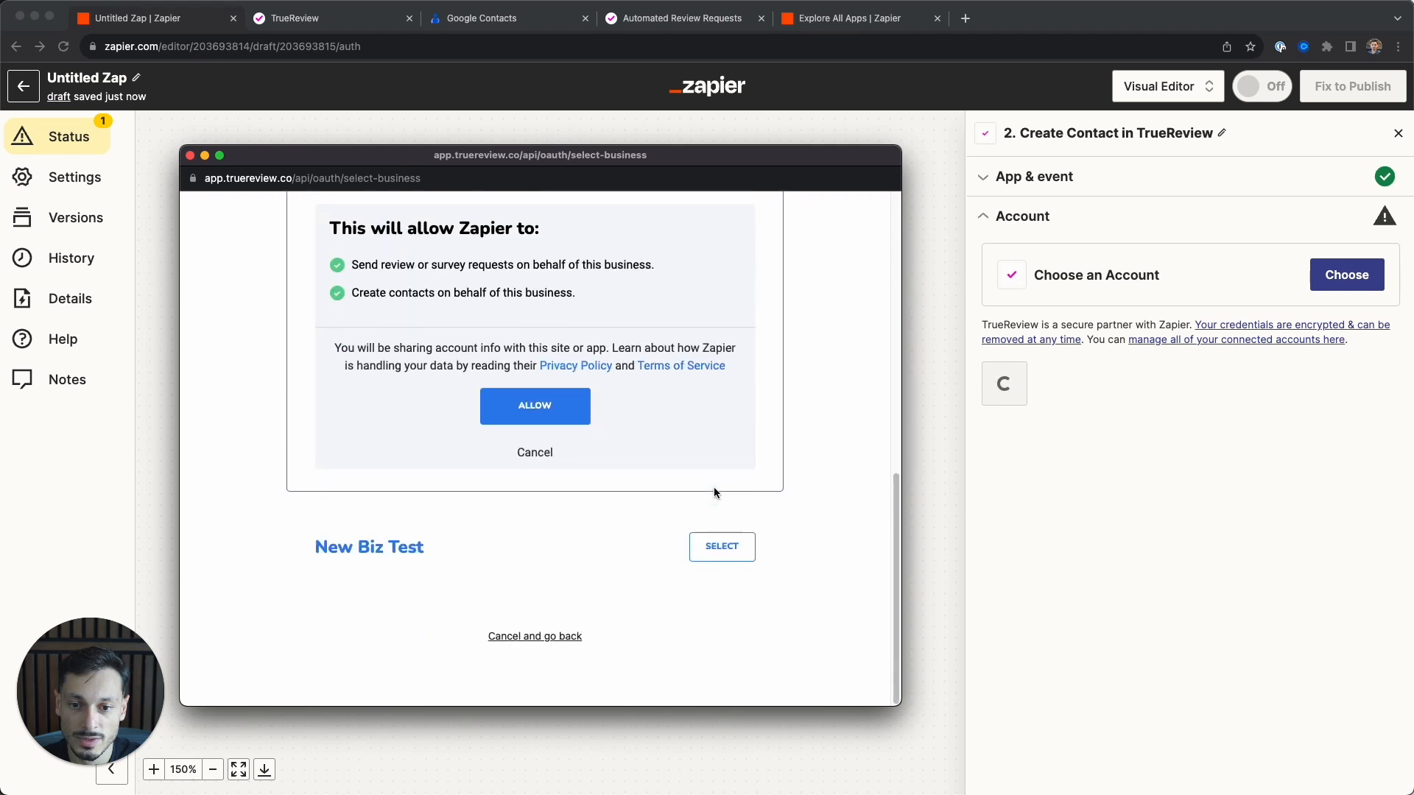
left_click(518, 407)
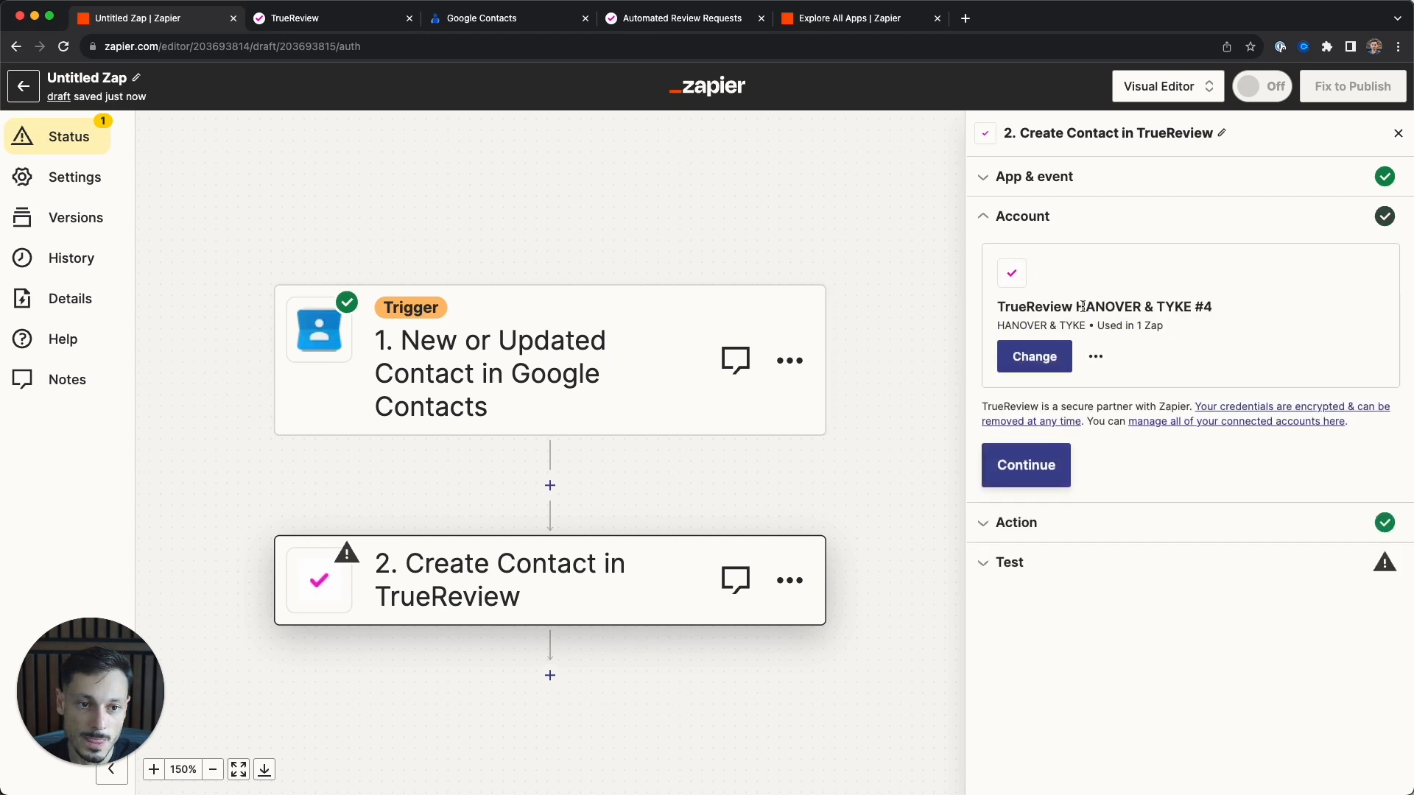
left_click(1020, 472)
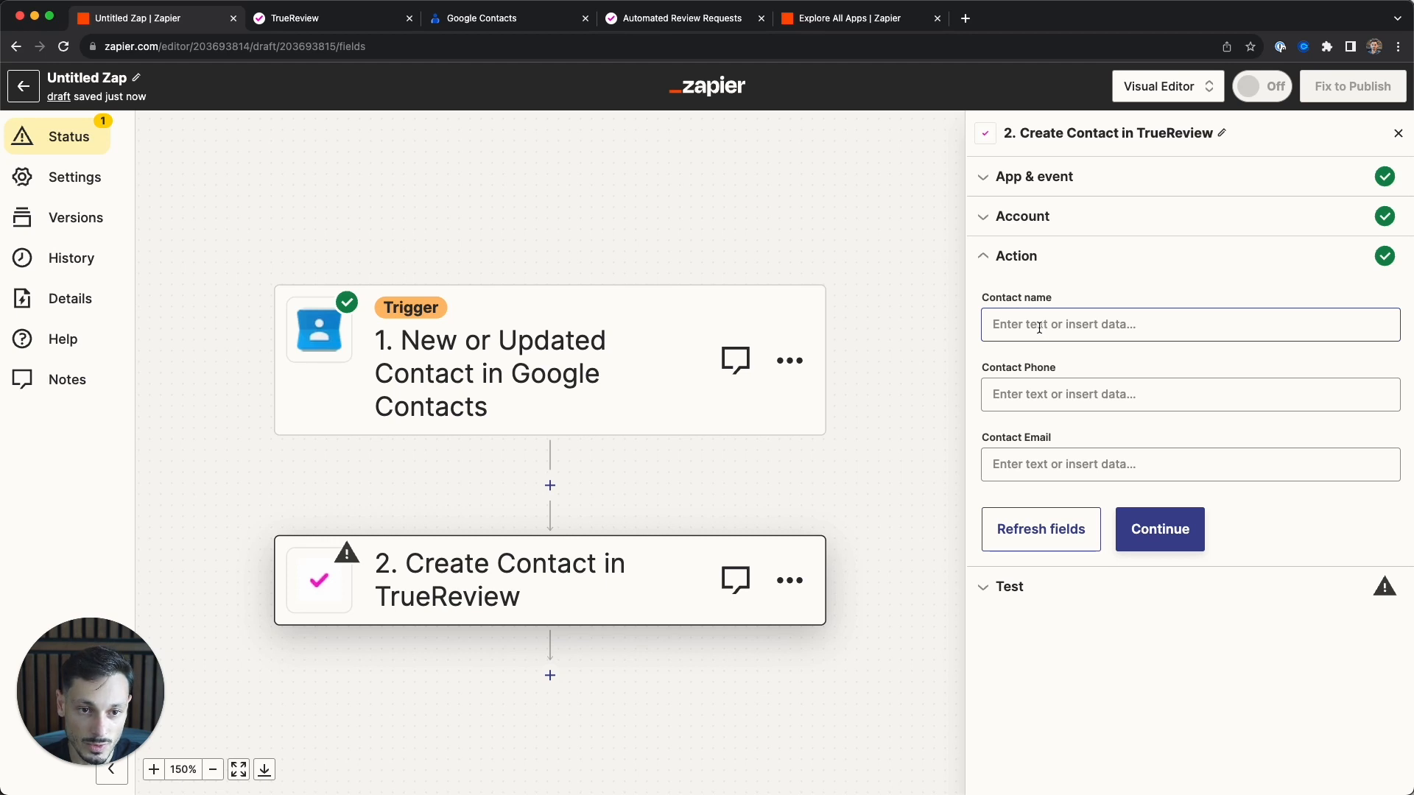
- Fill TrueReview's Contact name with the Google contact's first name only
left_click(1037, 327)
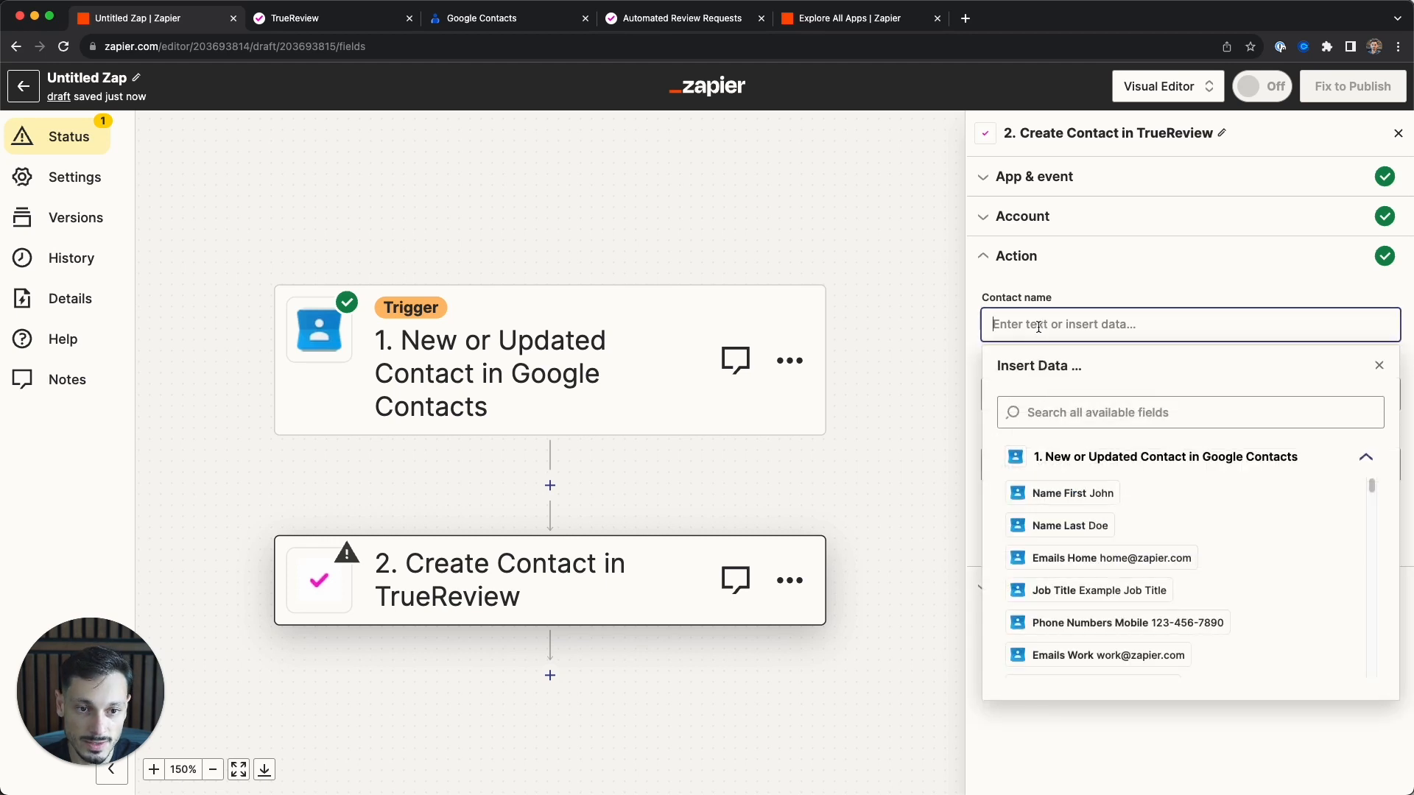
left_click(1076, 413)
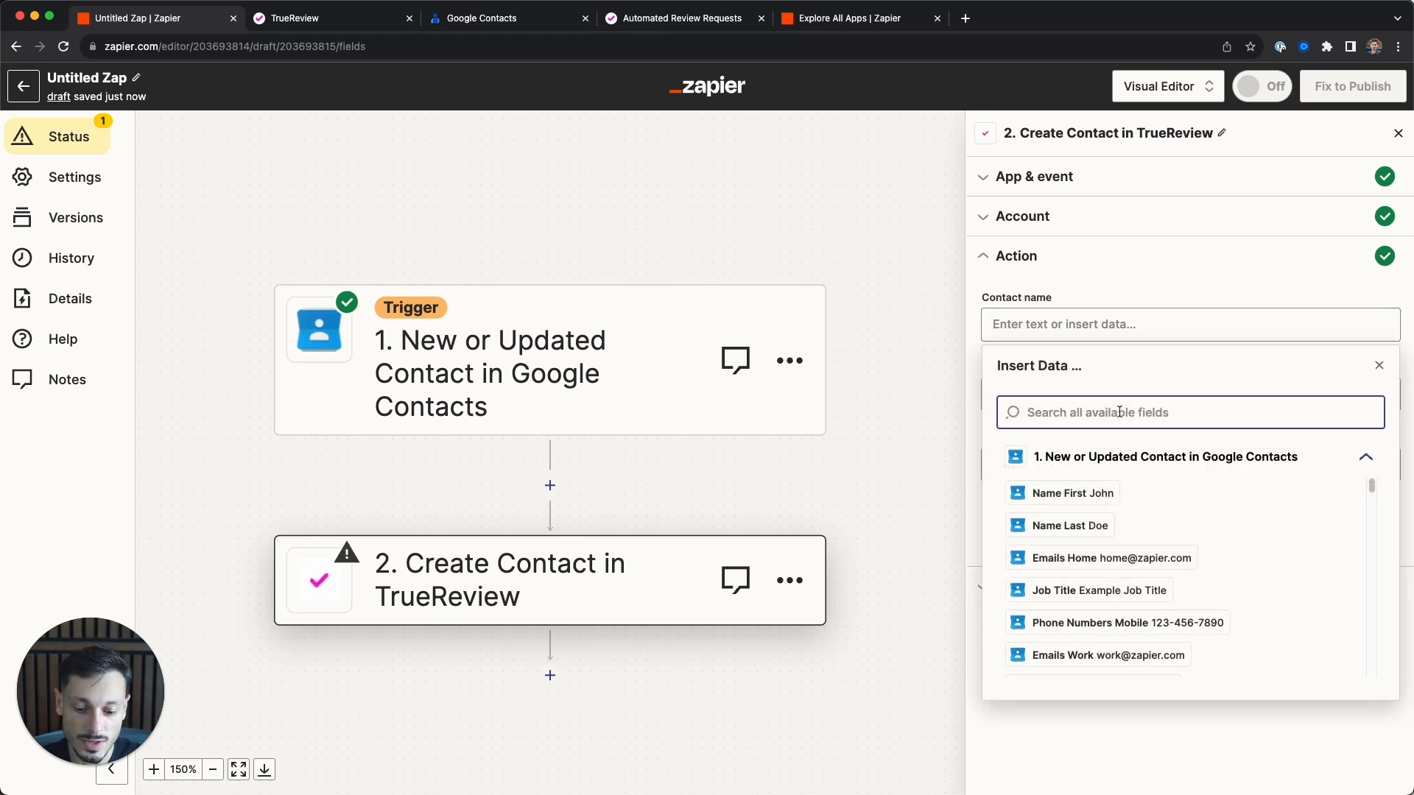
type("name")
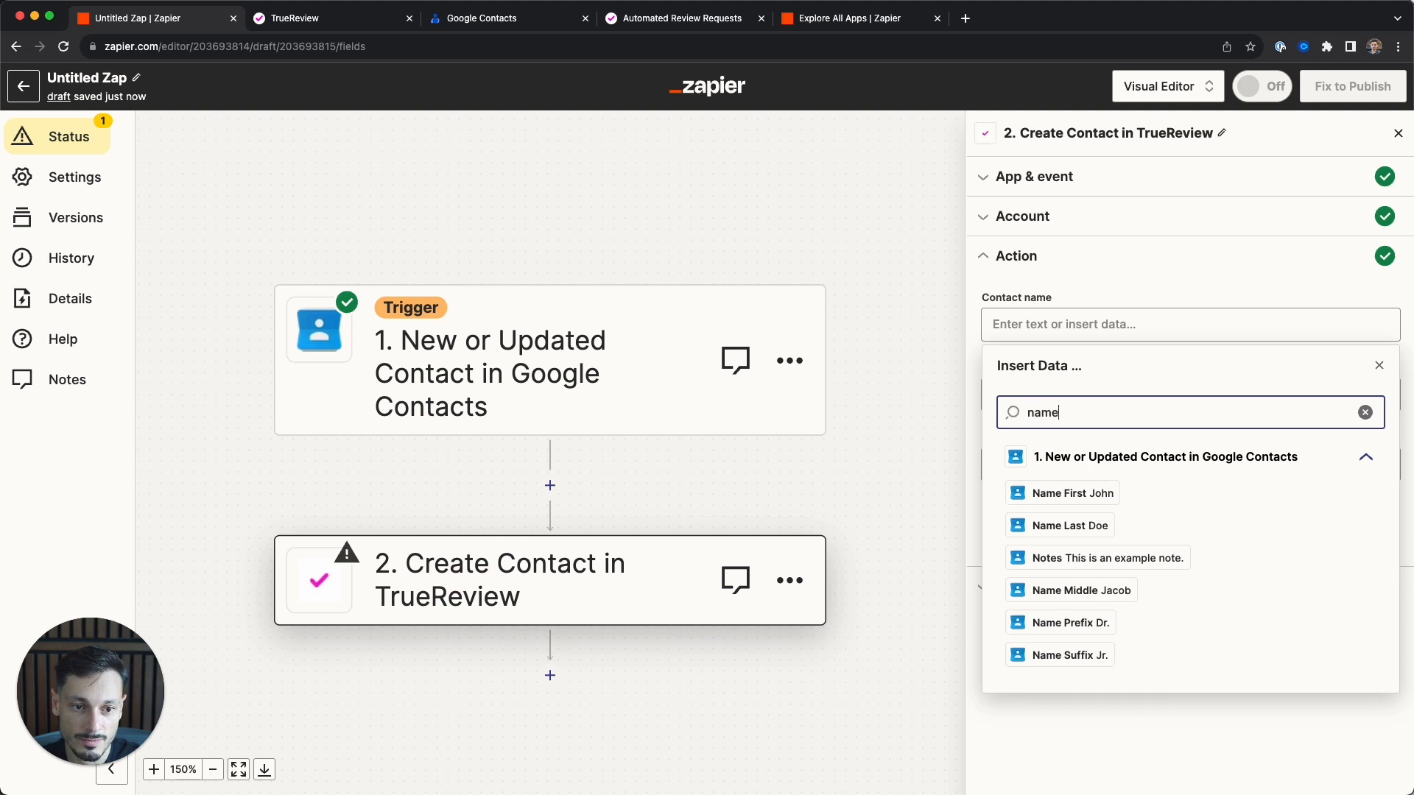
left_click(1072, 498)
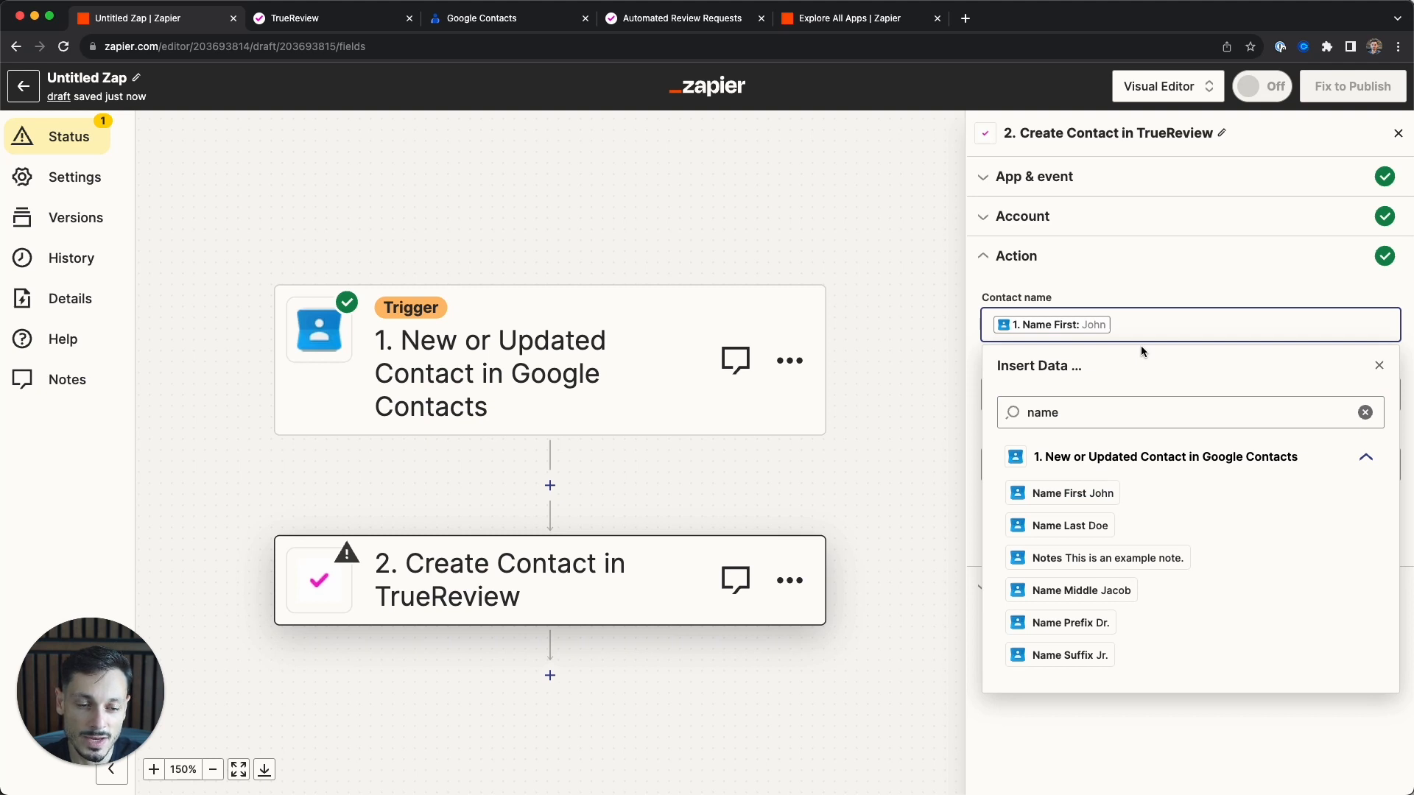
left_click(1082, 531)
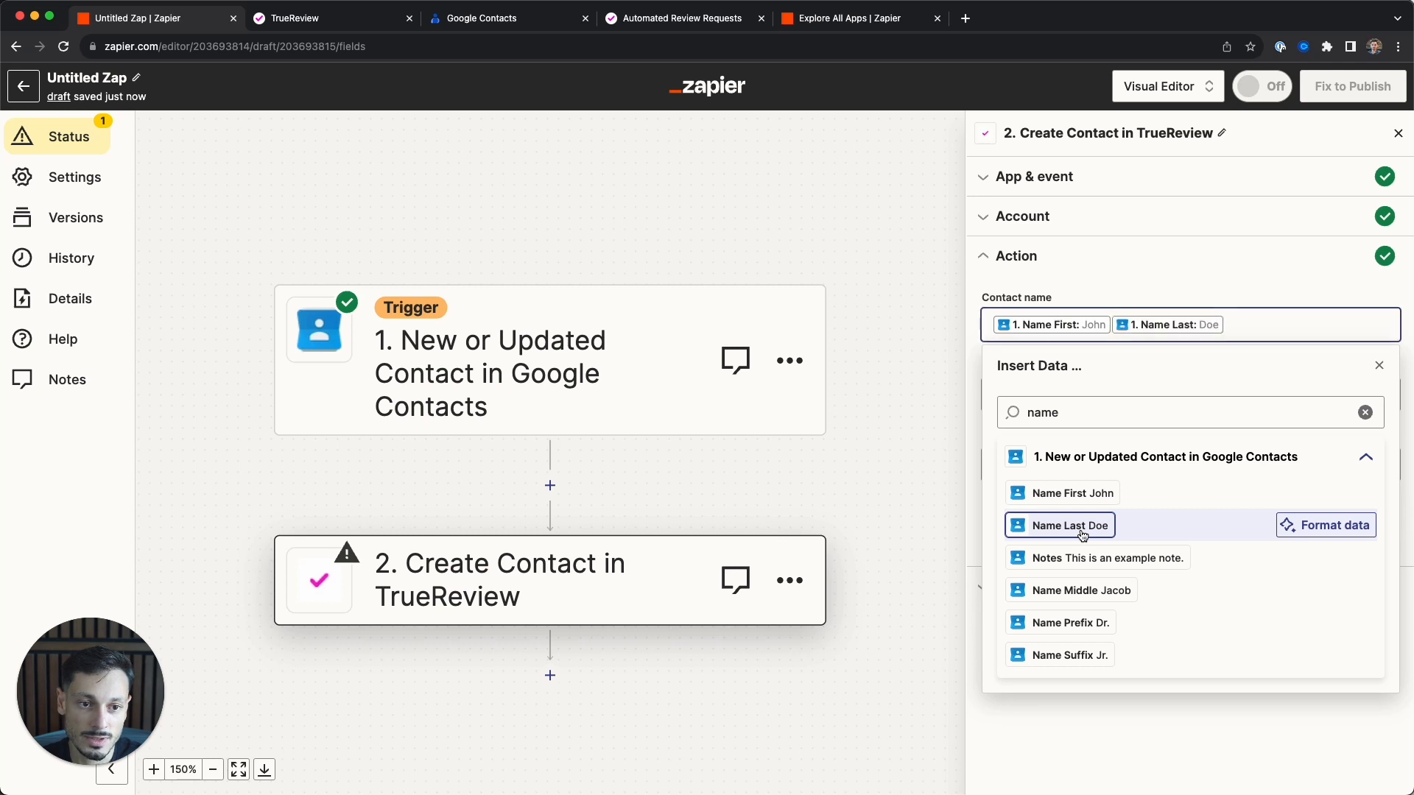
key("Left")
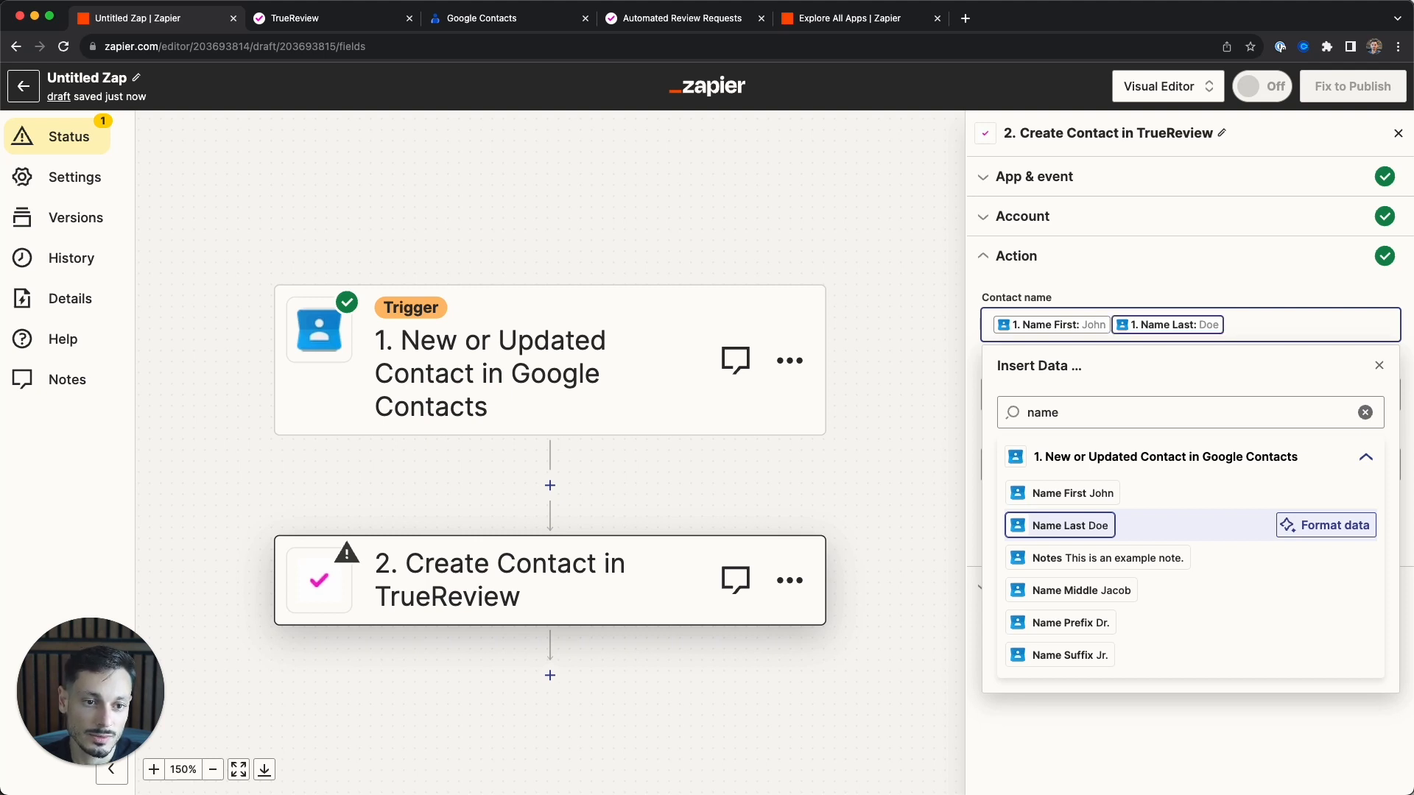
key("BackSpace")
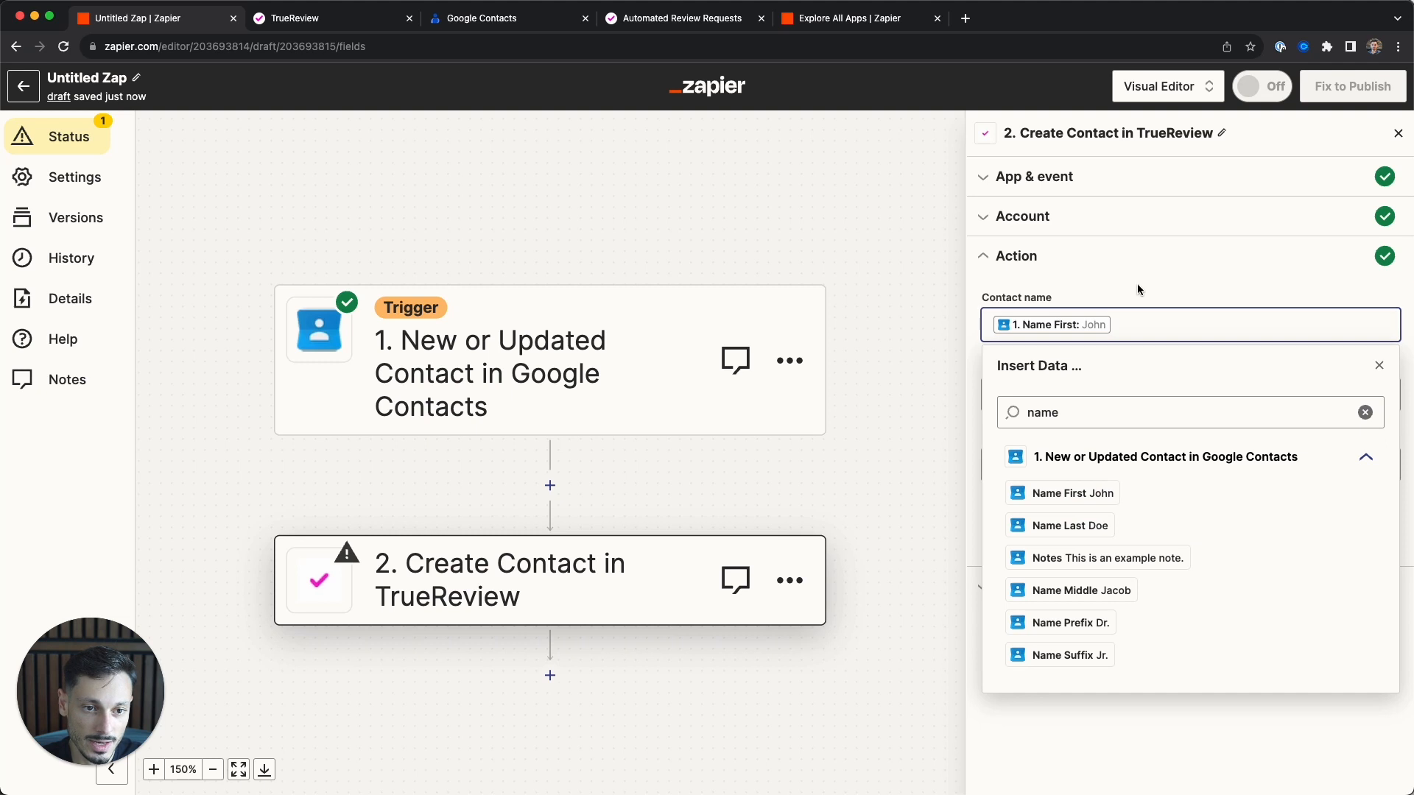
left_click(1137, 286)
- Map Phone Numbers Mobile into Contact Phone and Emails Home into Contact Email
left_click(1040, 394)
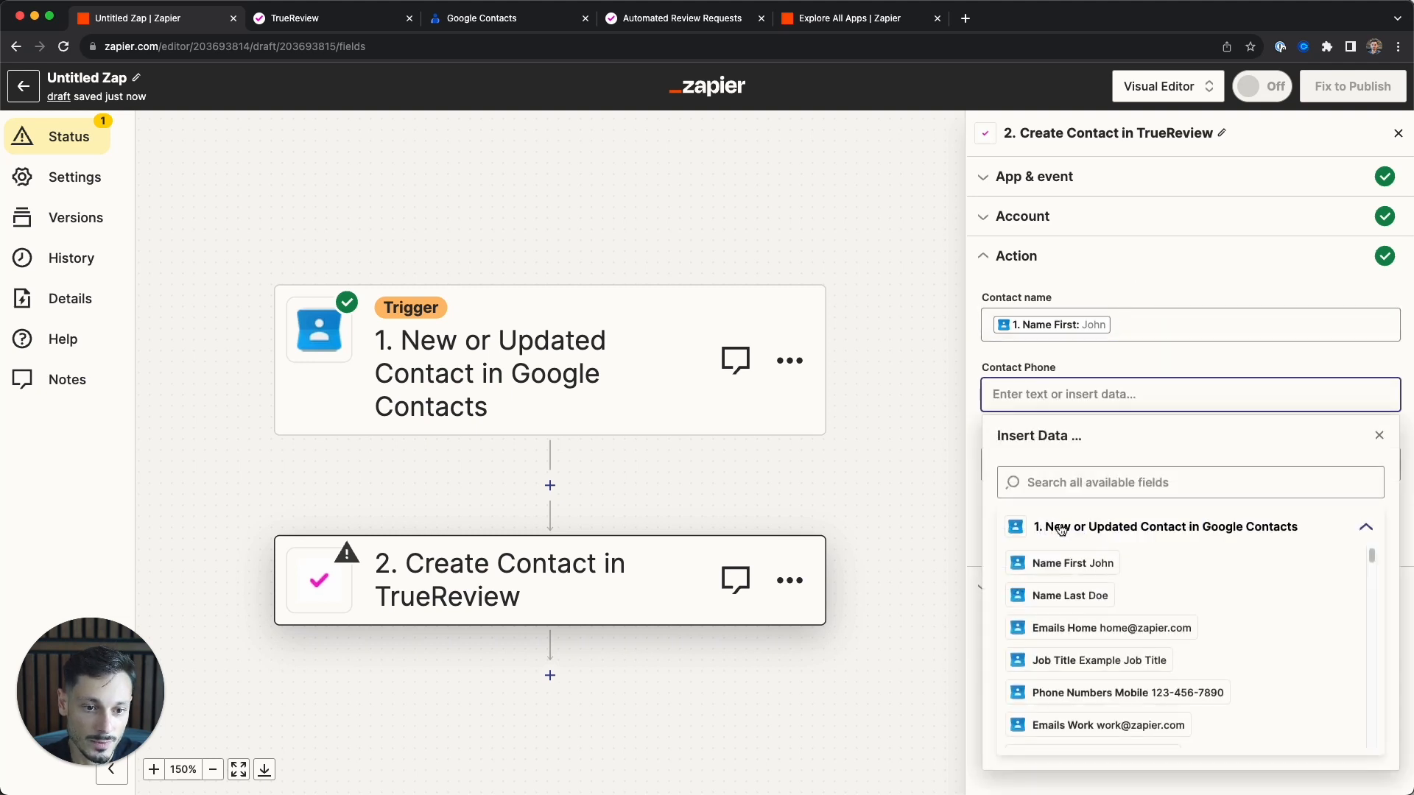
type("phone")
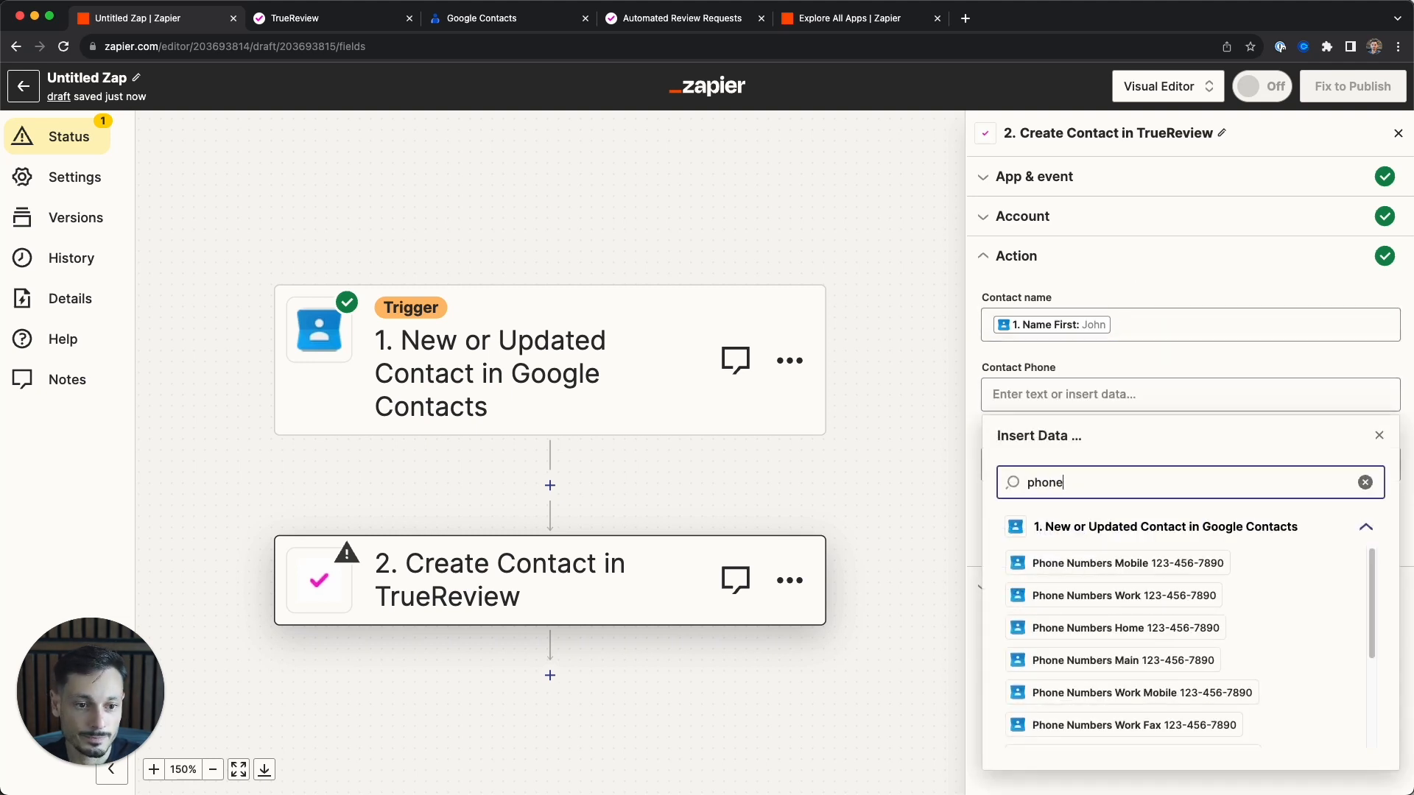
mouse_move(1101, 573)
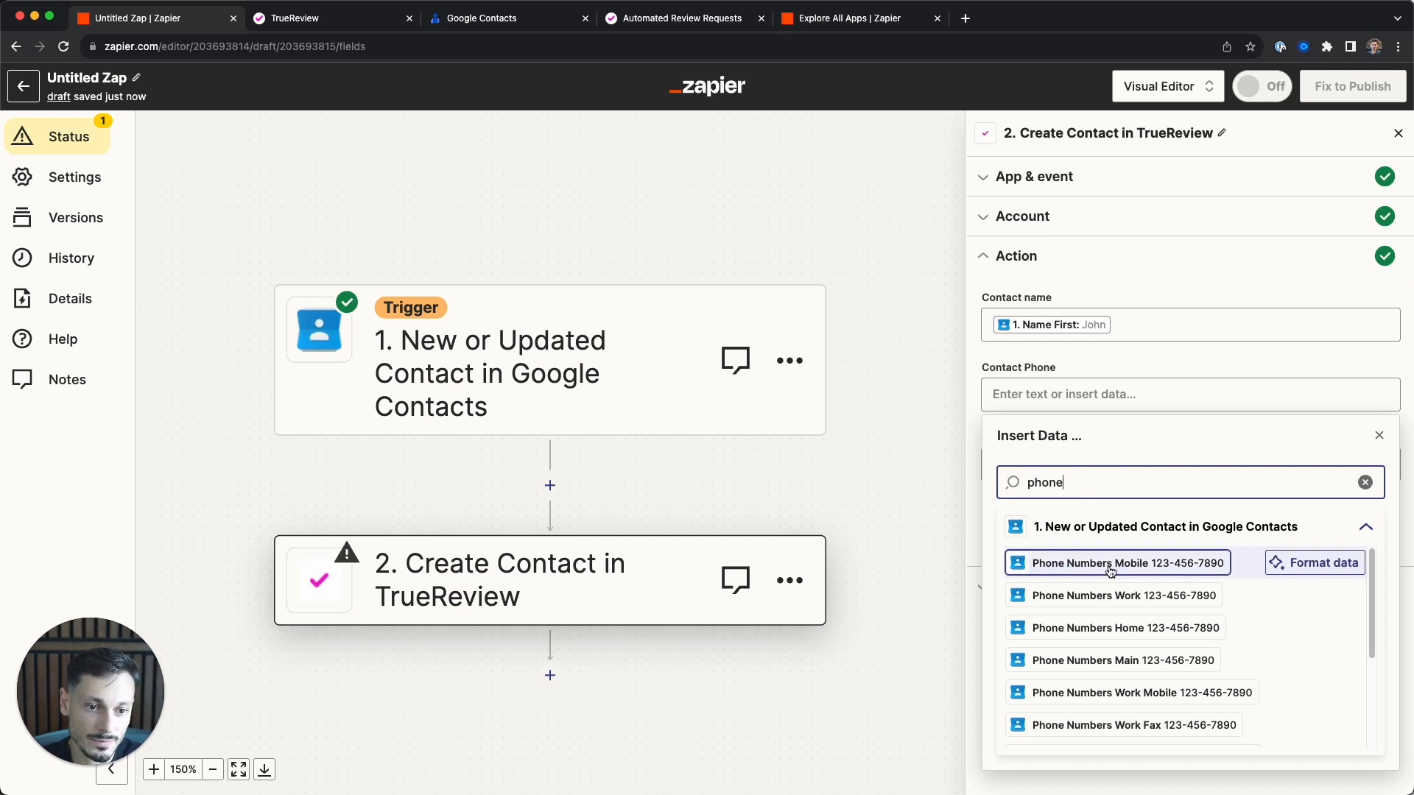
left_click(1153, 572)
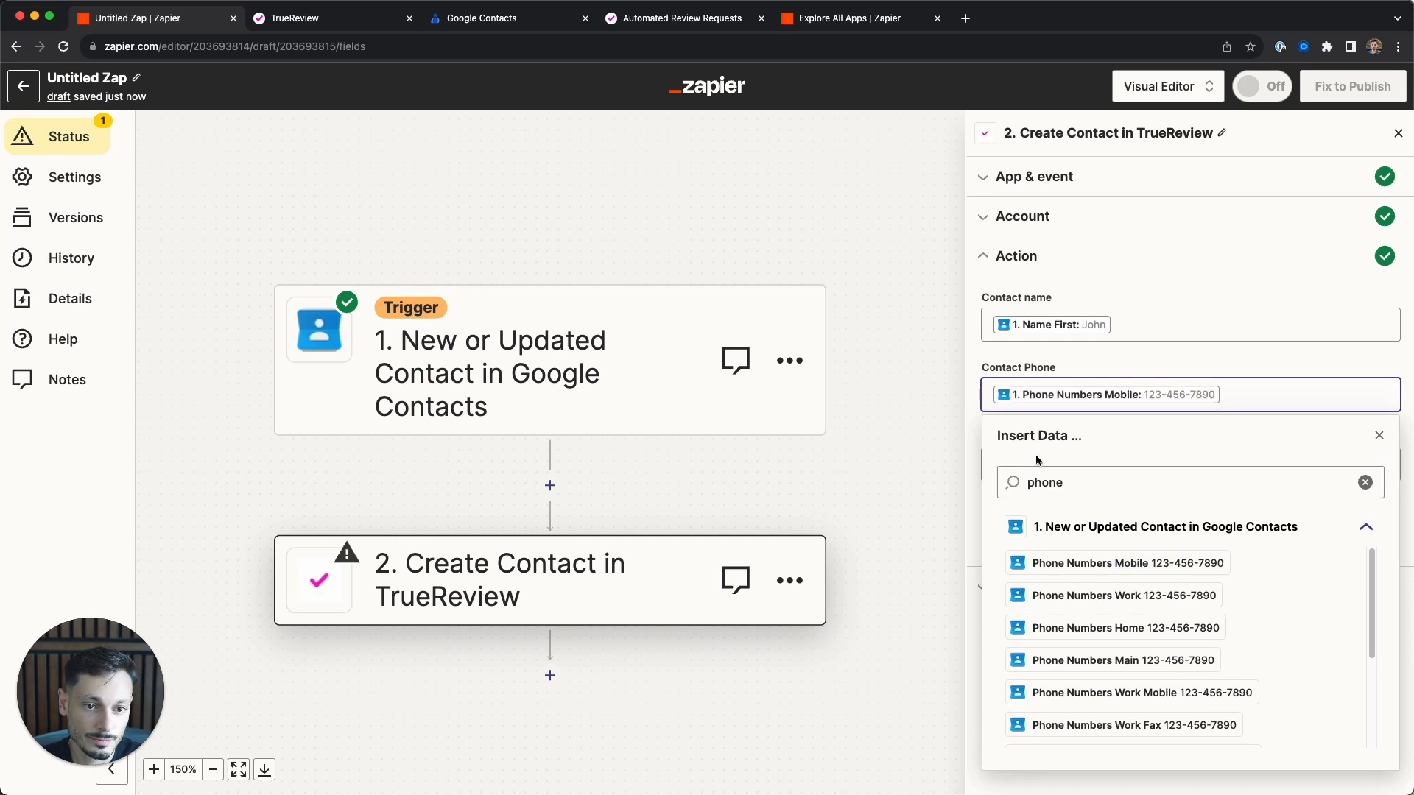
left_click(981, 444)
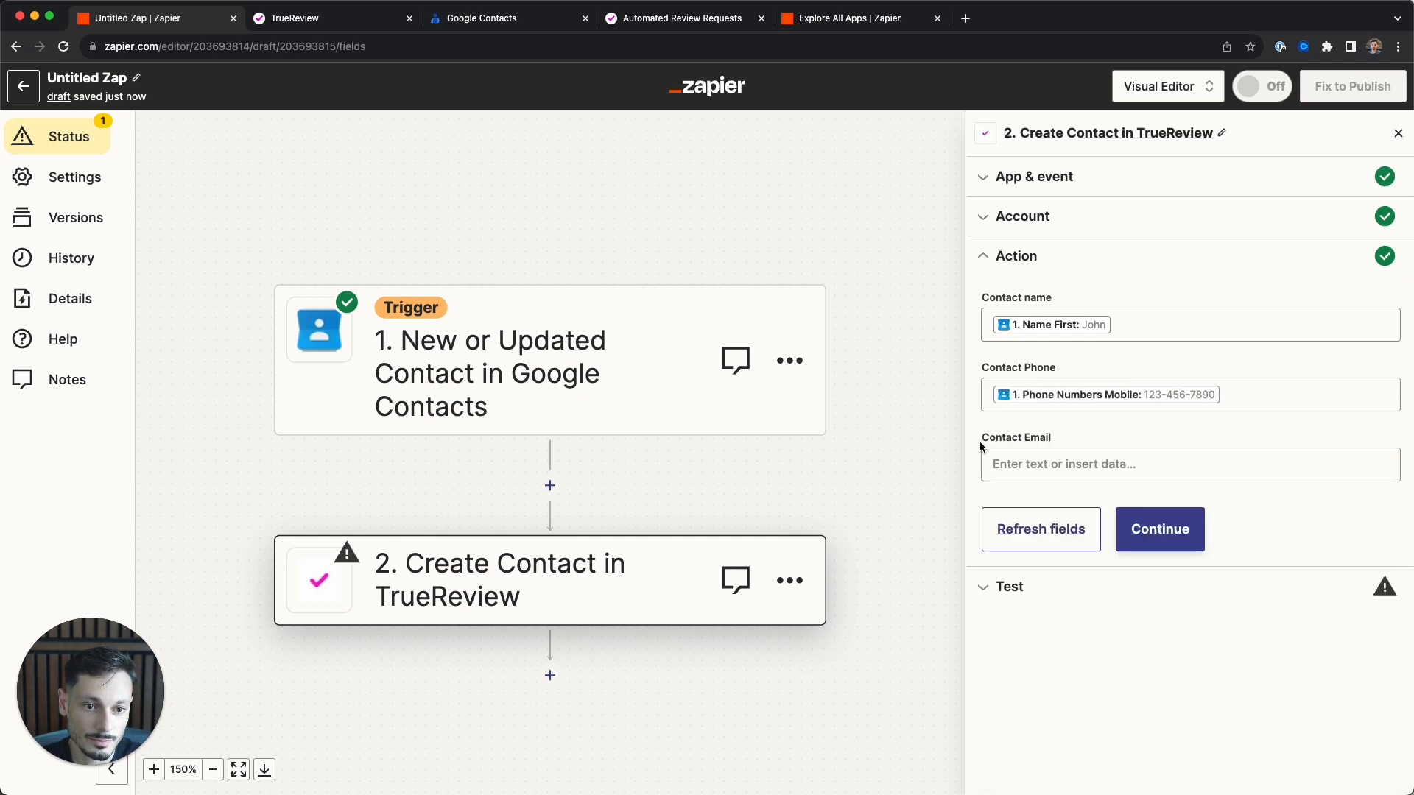
left_click(1034, 474)
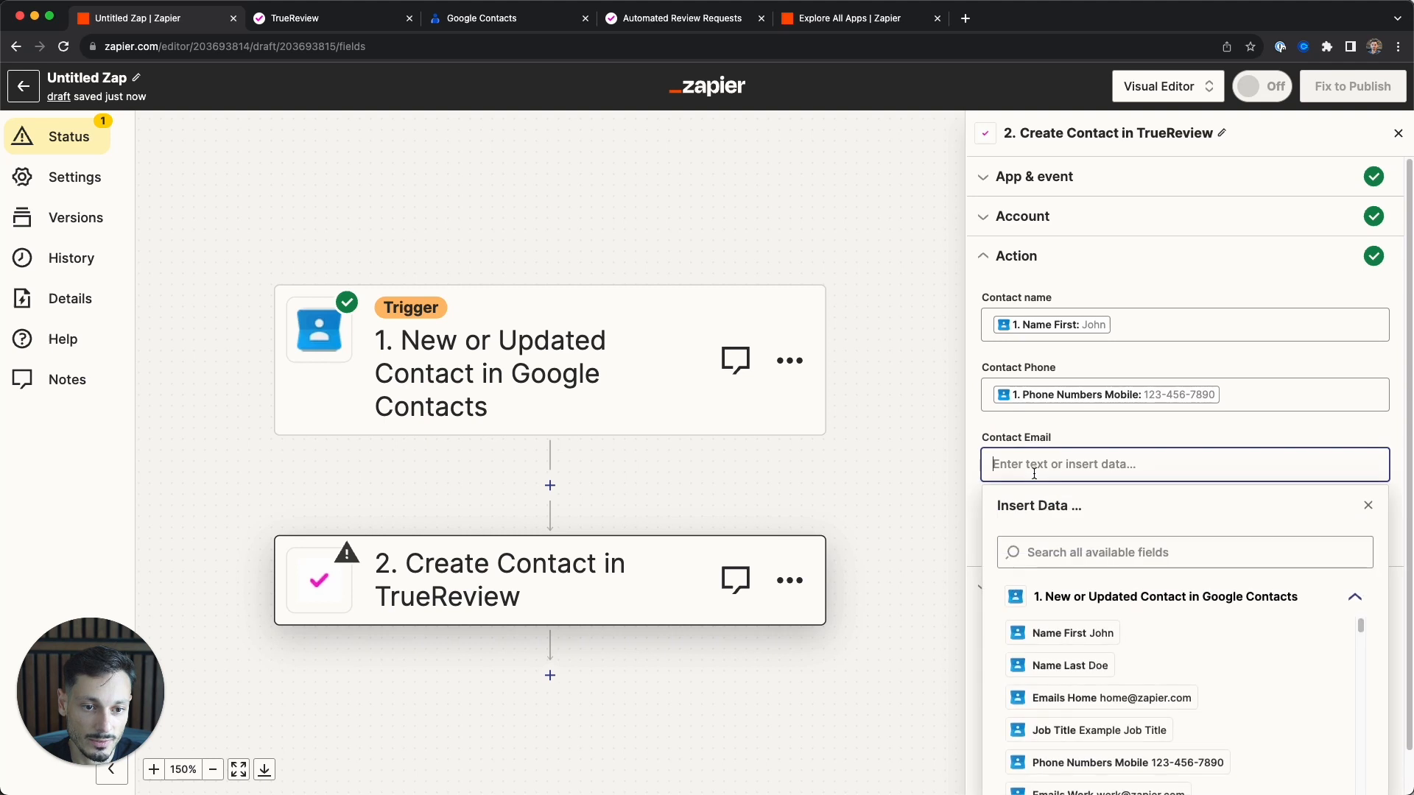
left_click(1085, 699)
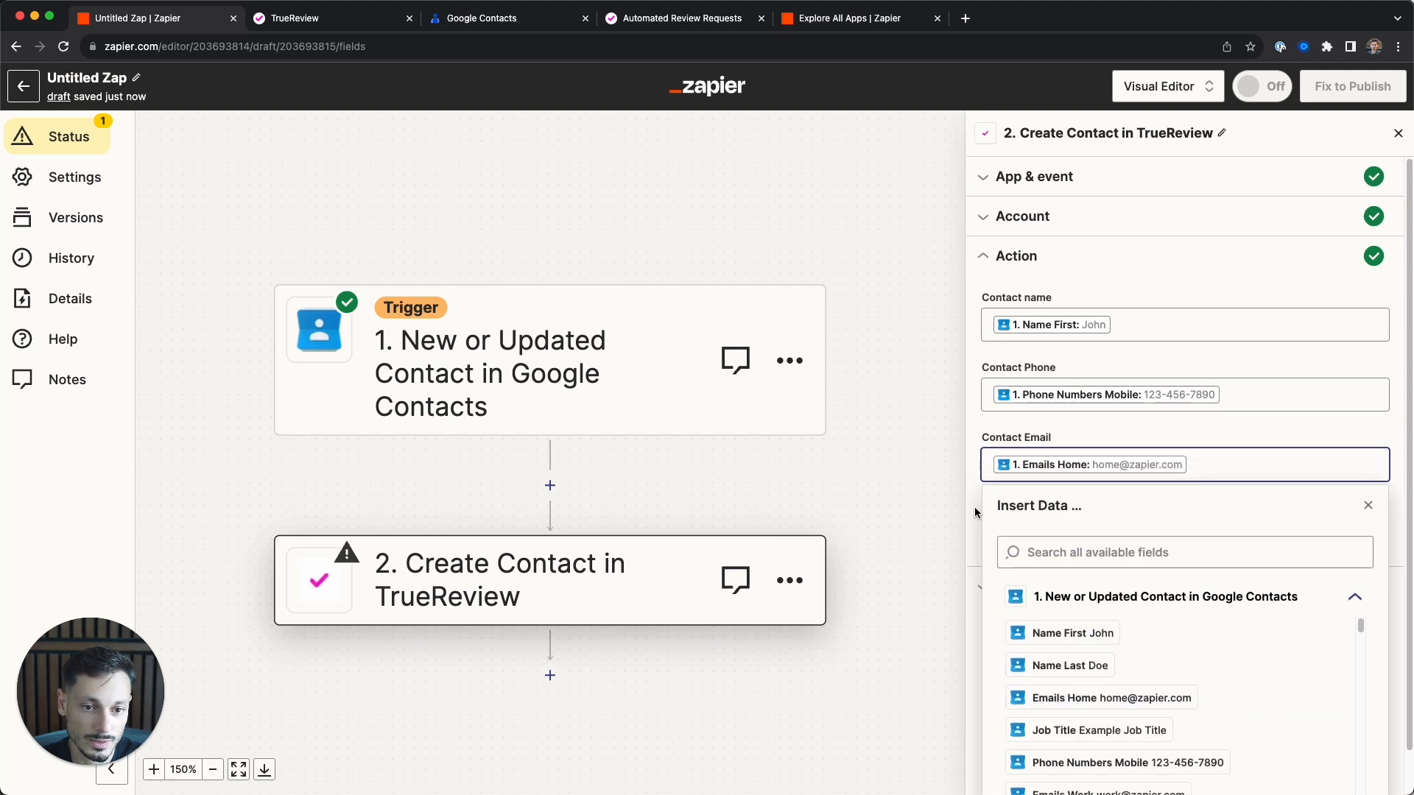
left_click(974, 507)
- Test the action so a sample contact is created in TrueReview, then check TrueReview
left_click(1130, 535)
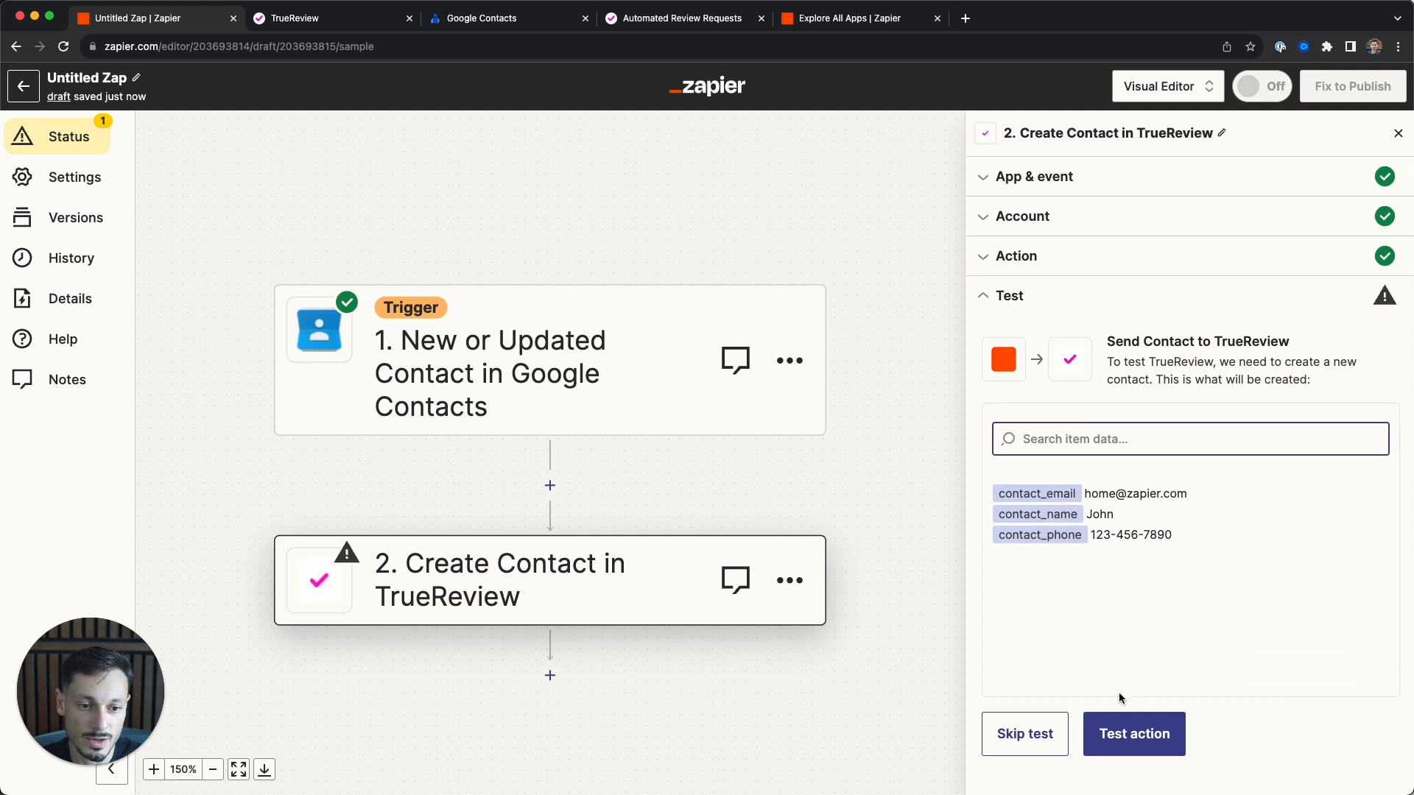
left_click(1147, 736)
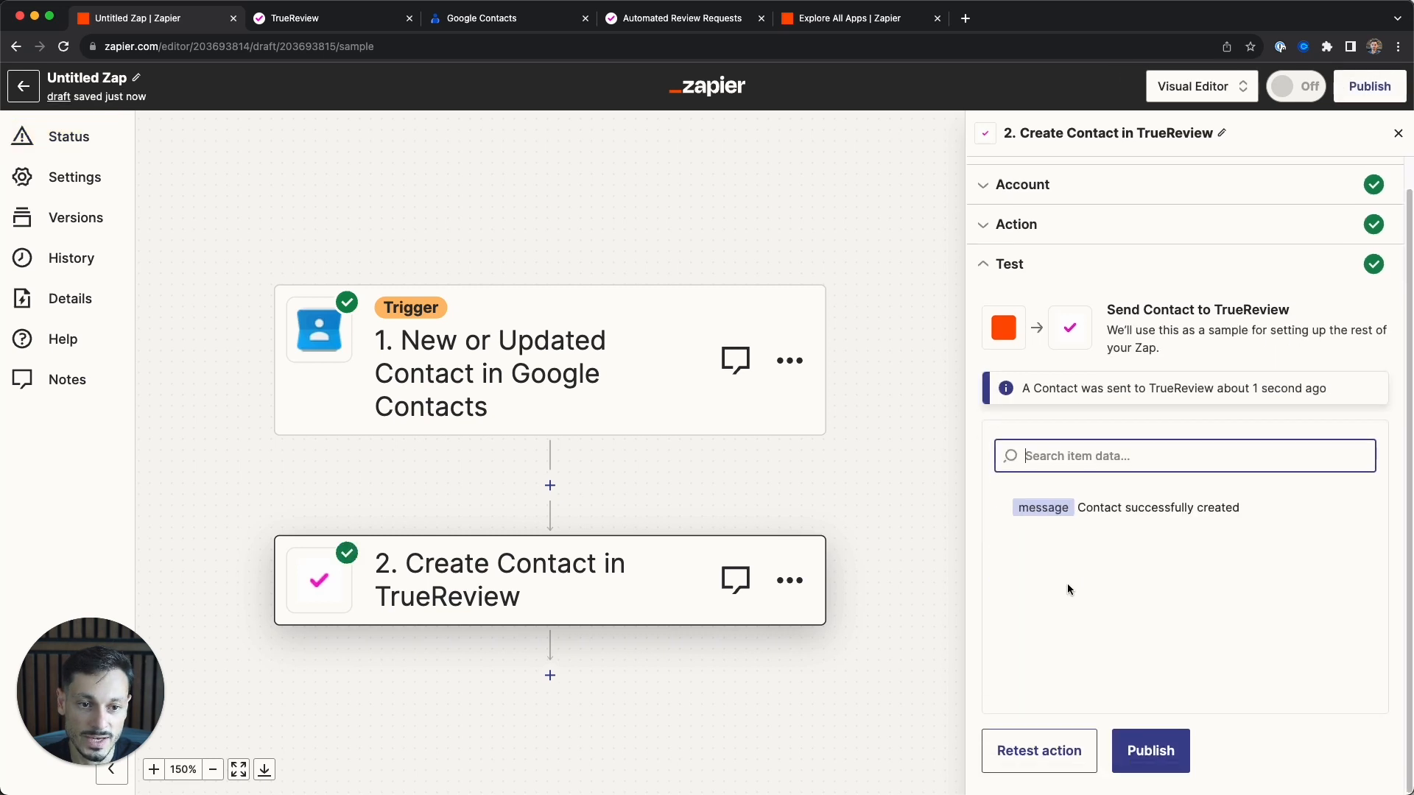
left_click(351, 22)
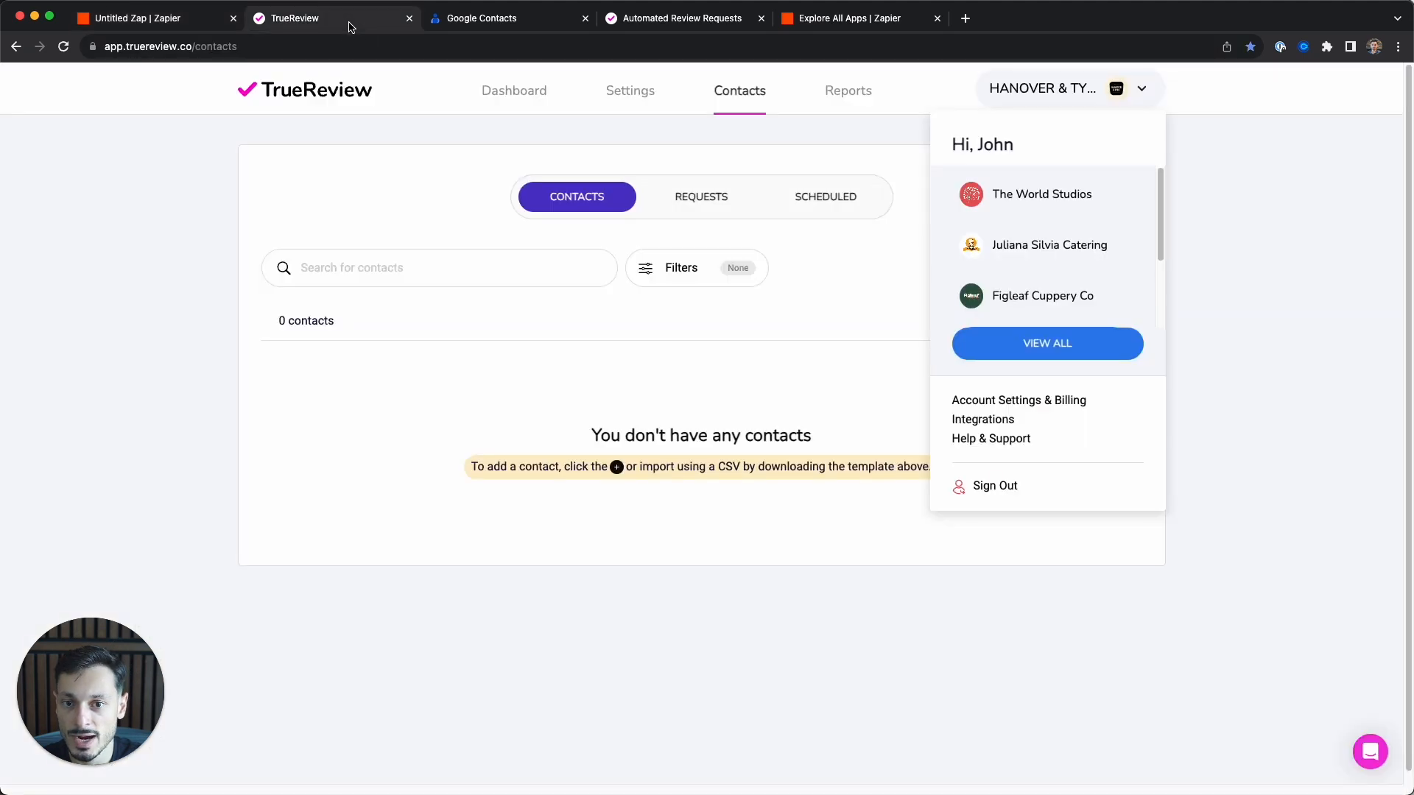
- Reload TrueReview's contact list so the Zapier test contact appears
left_click(418, 185)
key("super+r")
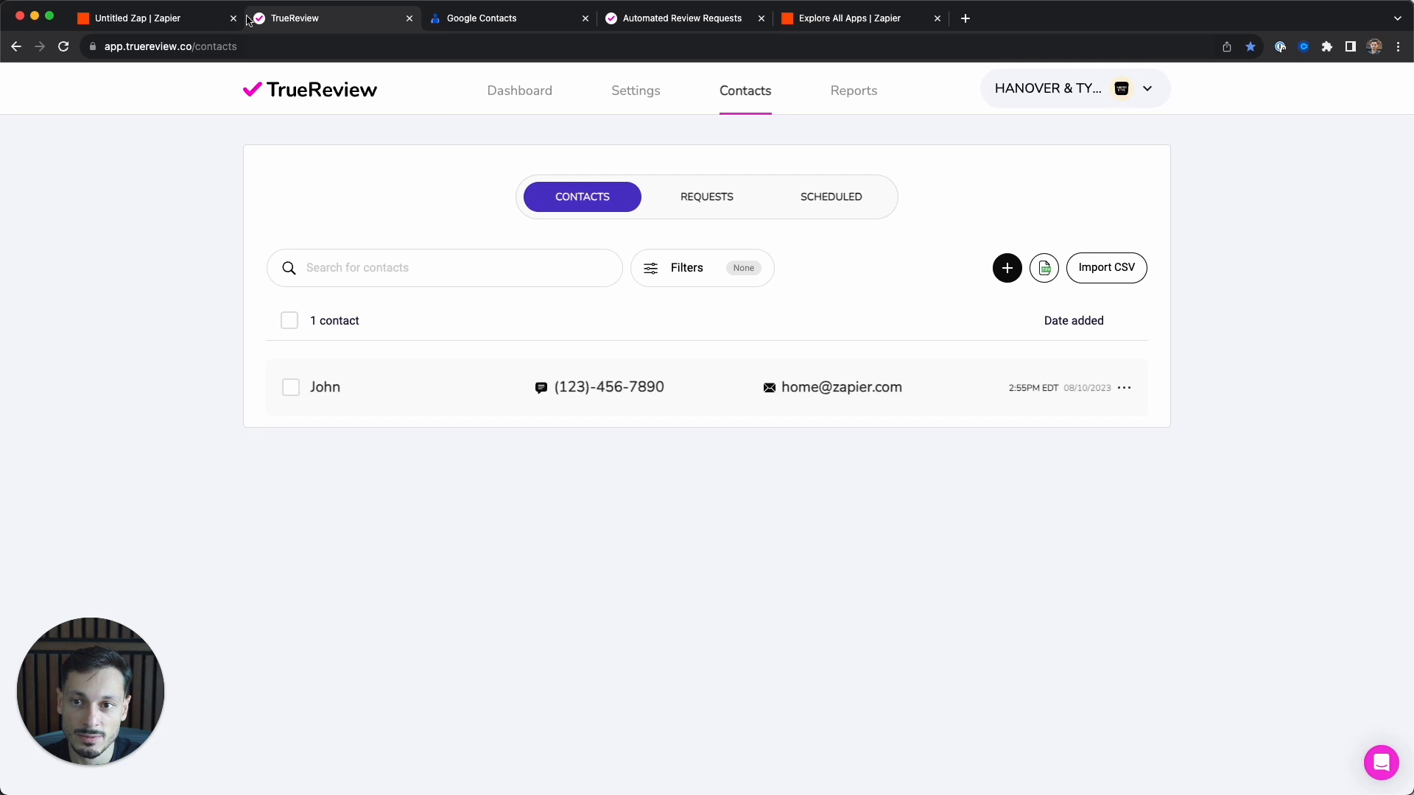
left_click(172, 20)
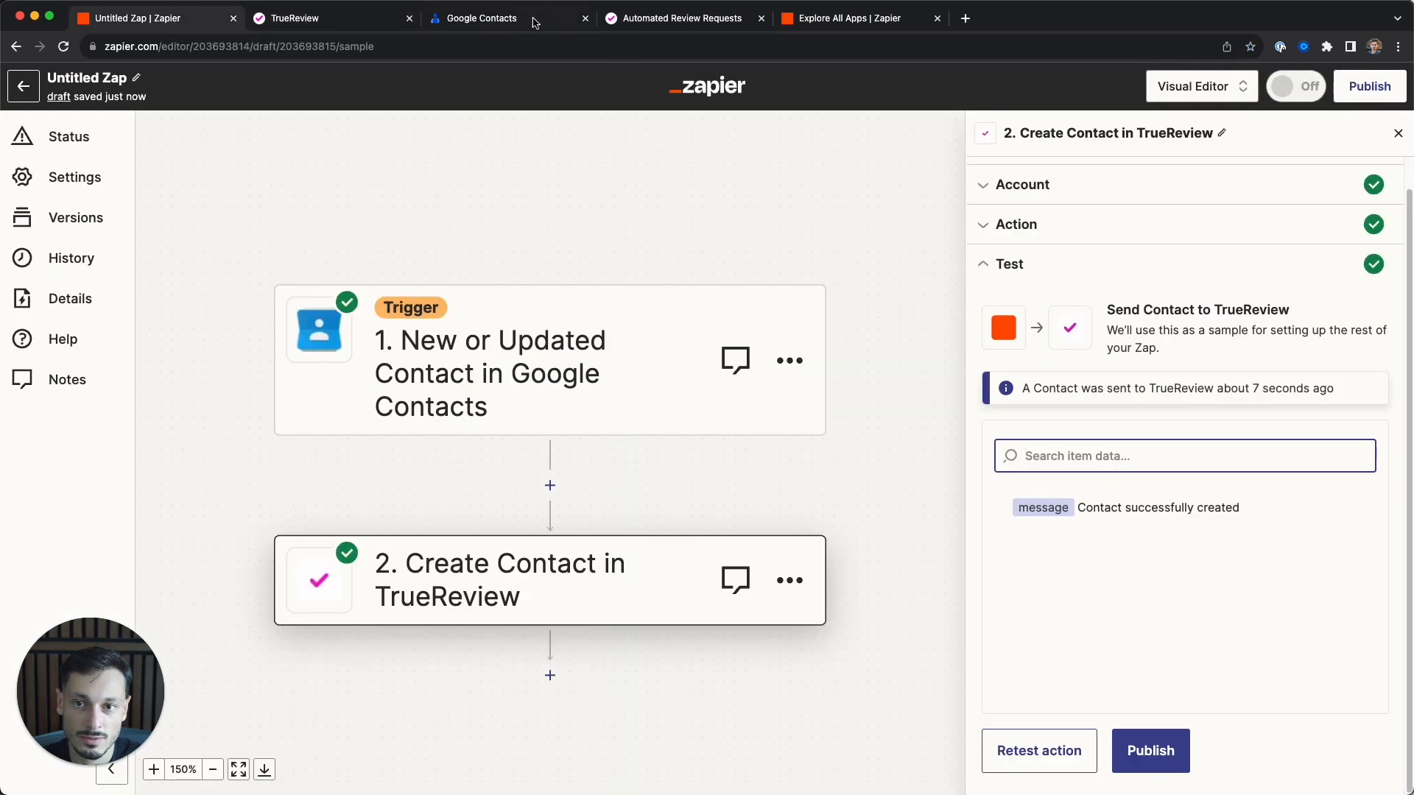
left_click(352, 22)
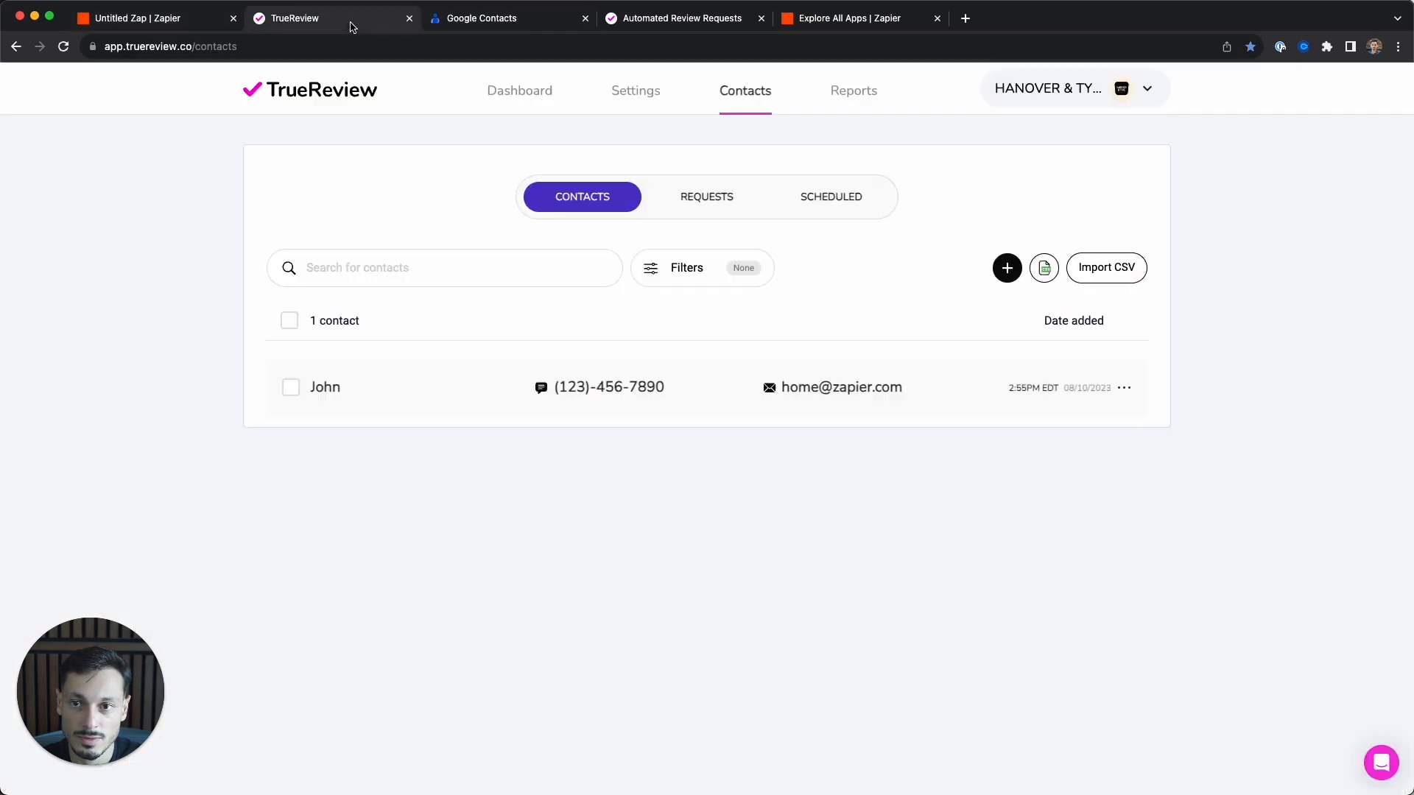
- Select the test contact, try Create Request, deselect it, and return to Zapier
left_click(291, 390)
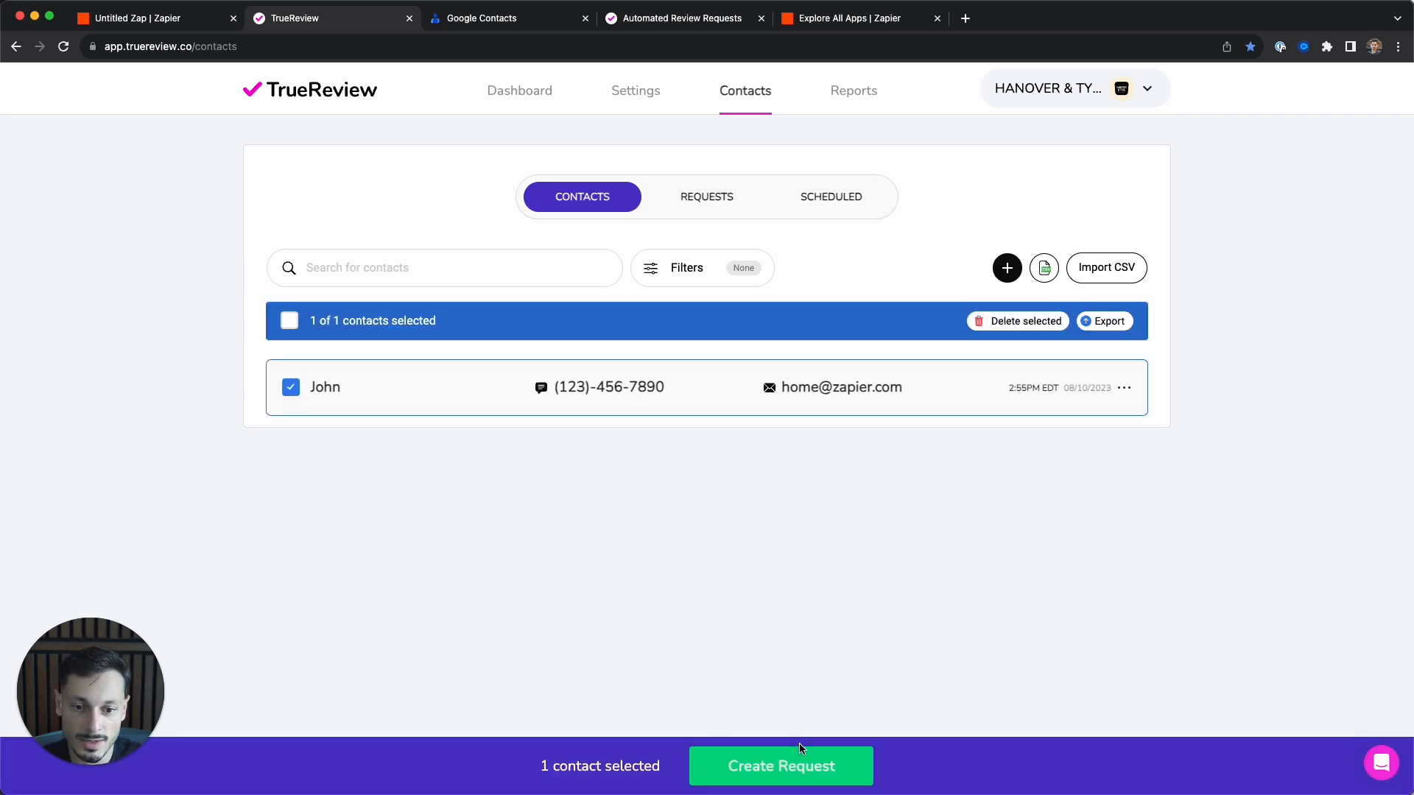
left_click(803, 768)
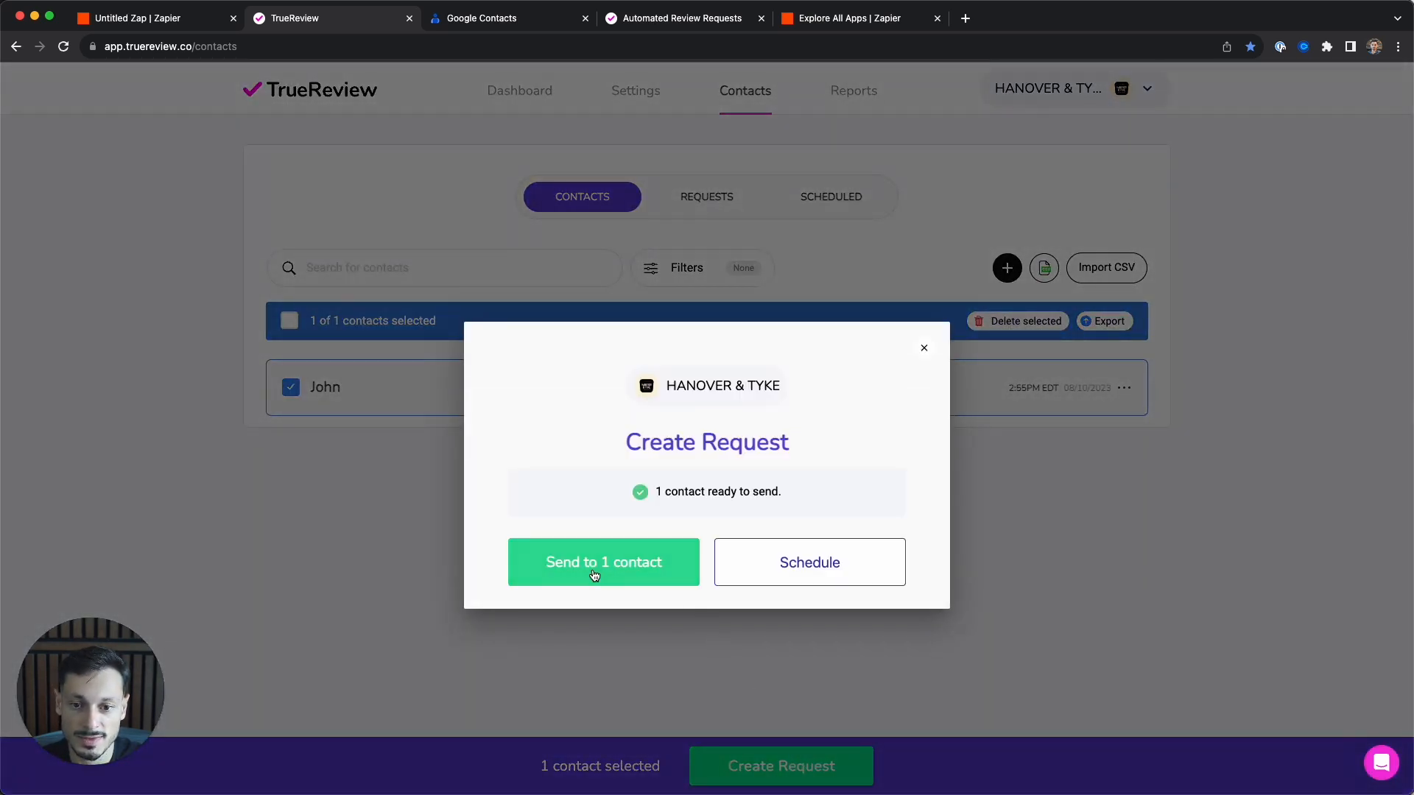
left_click(300, 480)
left_click(291, 387)
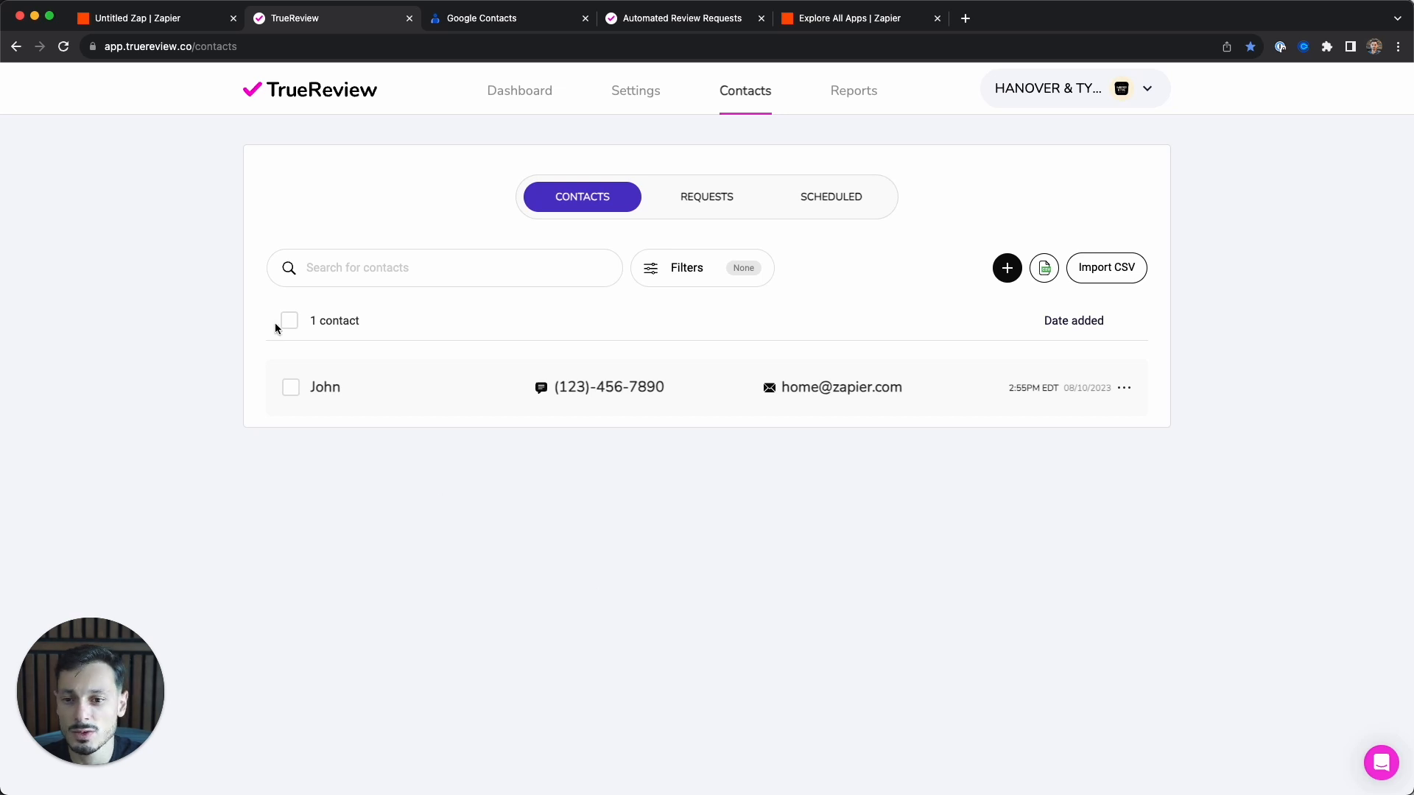
left_click(292, 388)
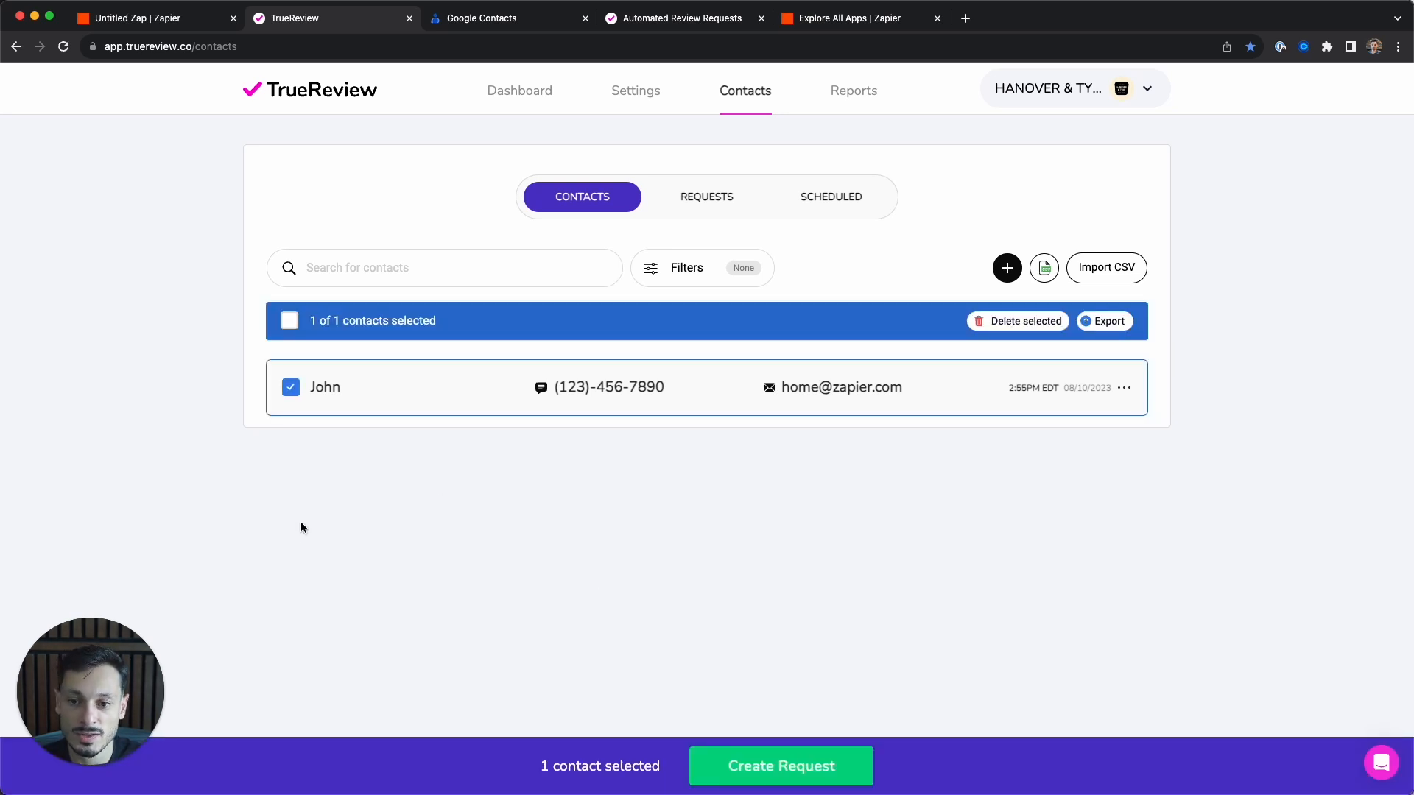
left_click(291, 387)
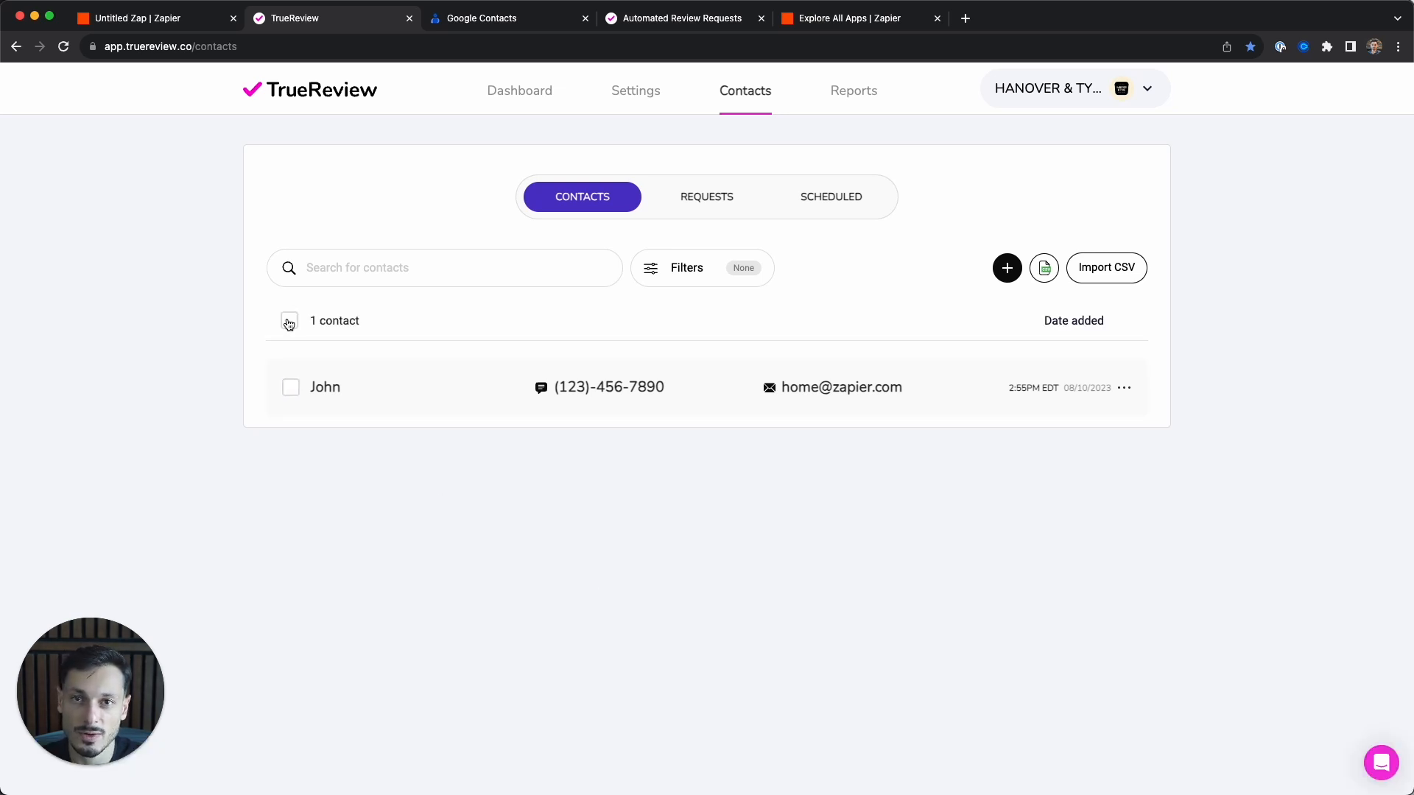
left_click(184, 20)
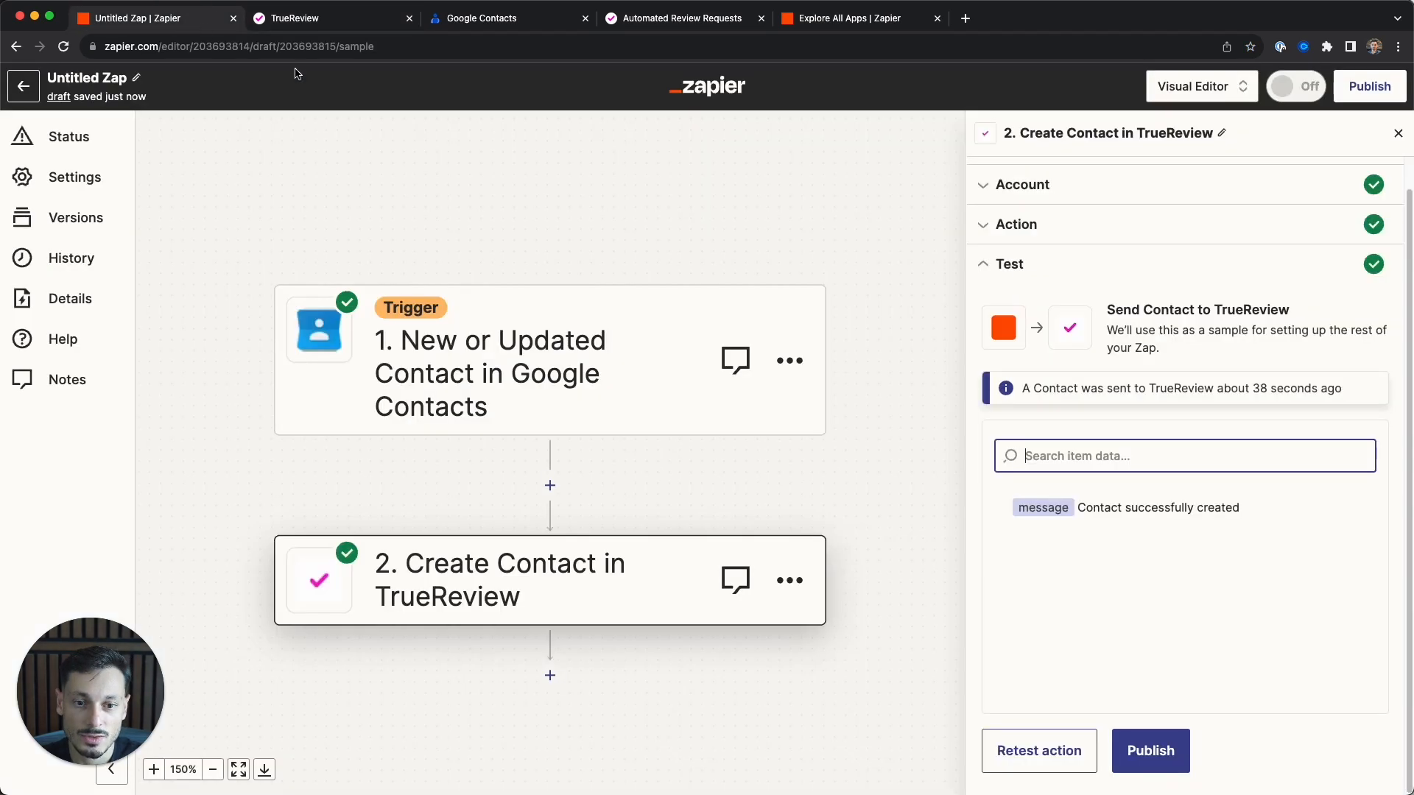
- Publish the Zap, switching it on as v1, and go to Google Contacts
left_click(1153, 753)
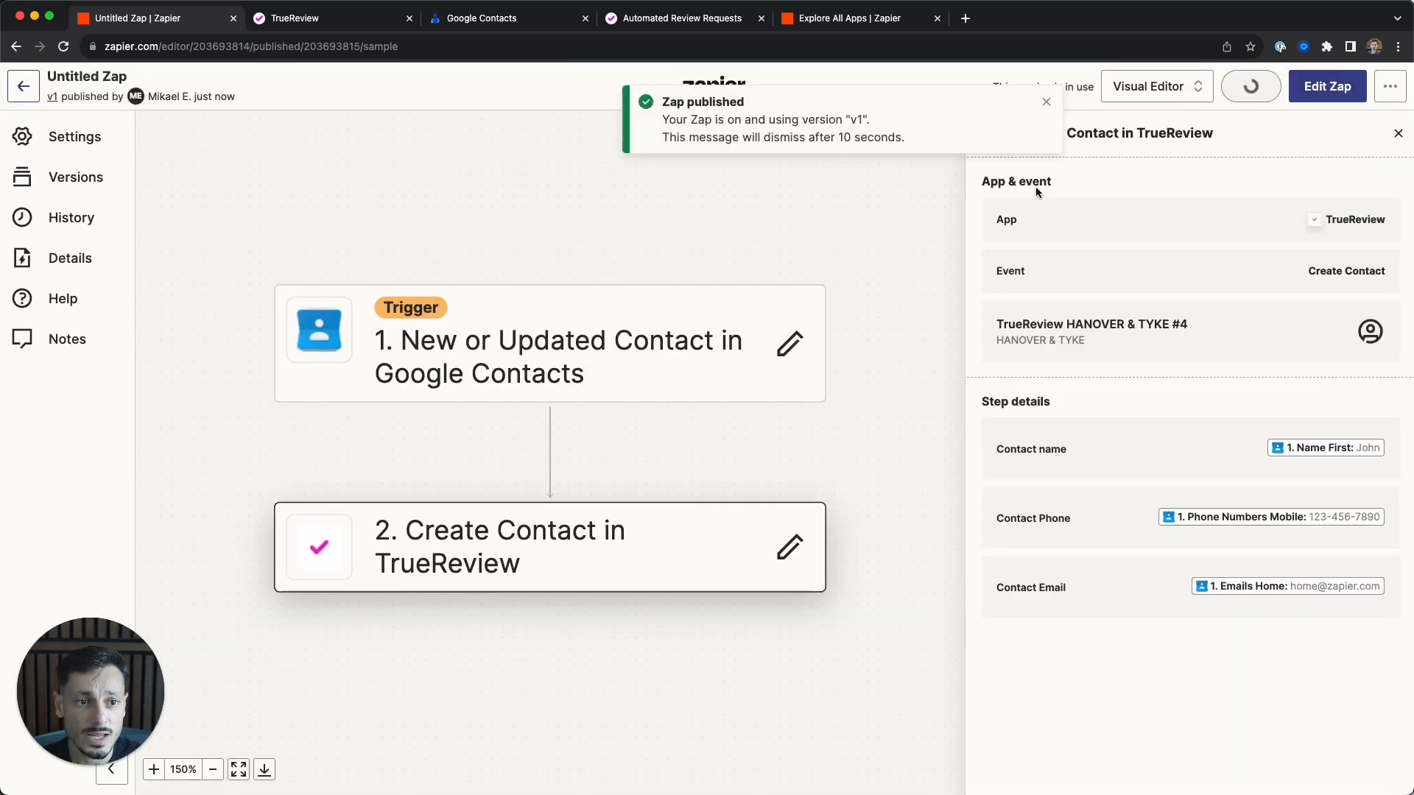
left_click(482, 22)
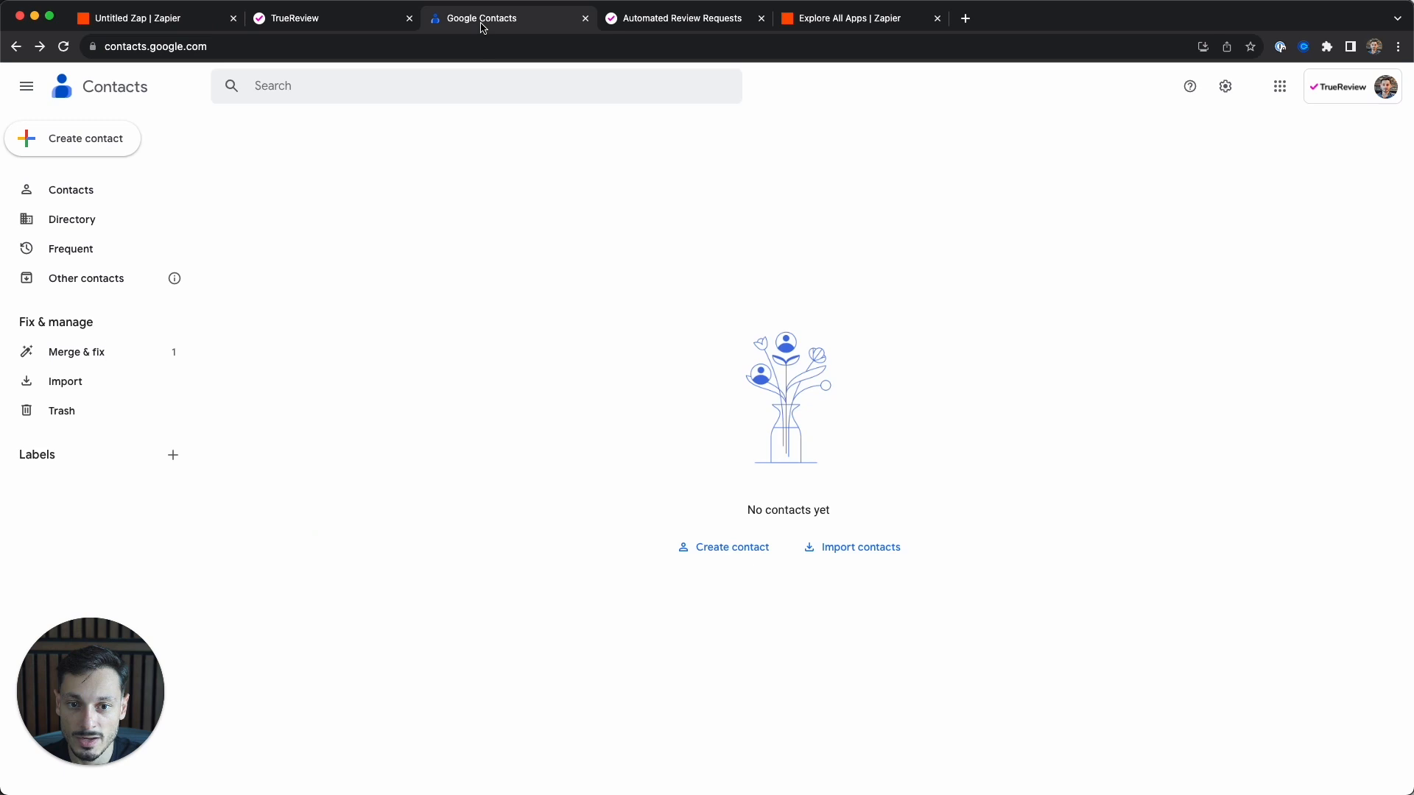
- Start a new contact with a first name and a Mobile-labelled phone number
left_click(85, 141)
left_click(85, 141)
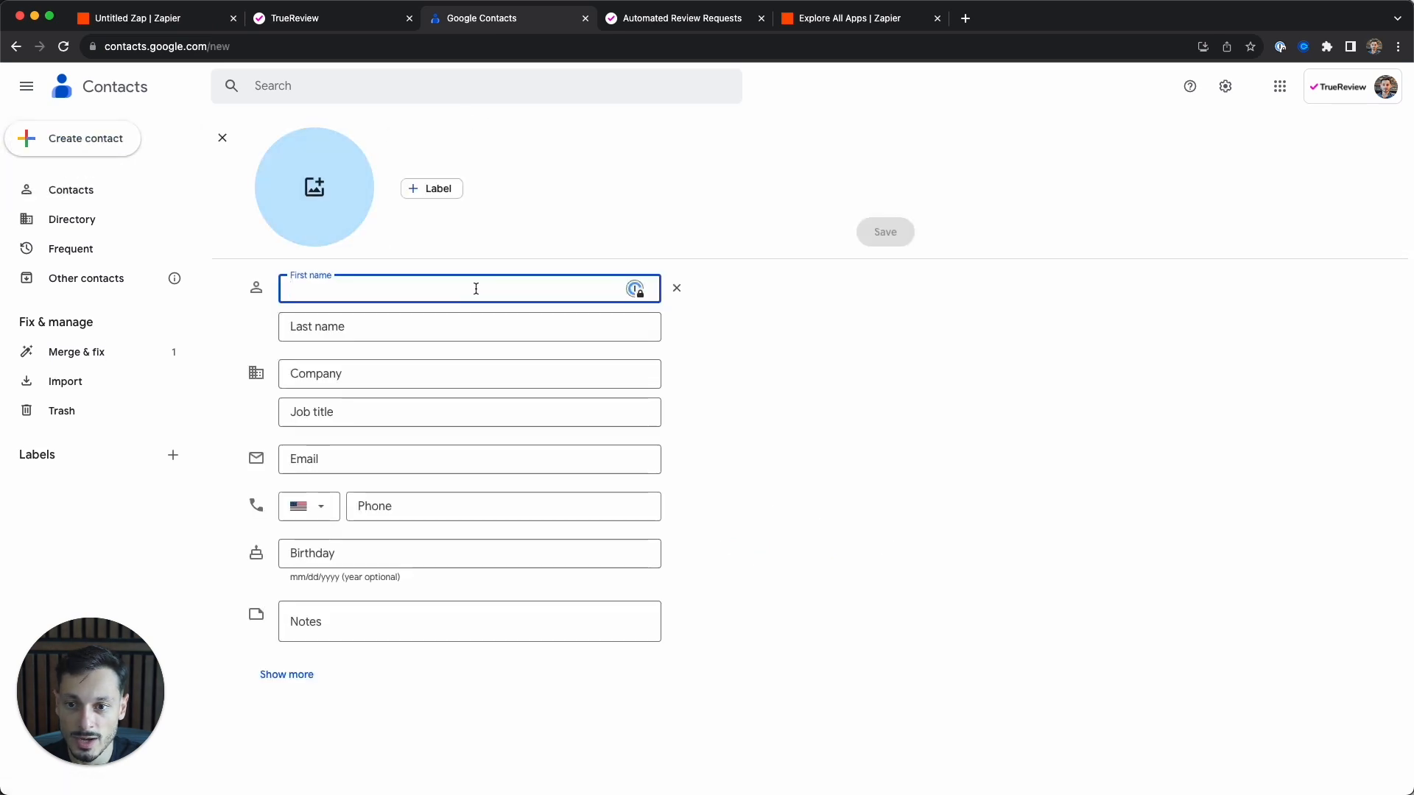
type("Mikael")
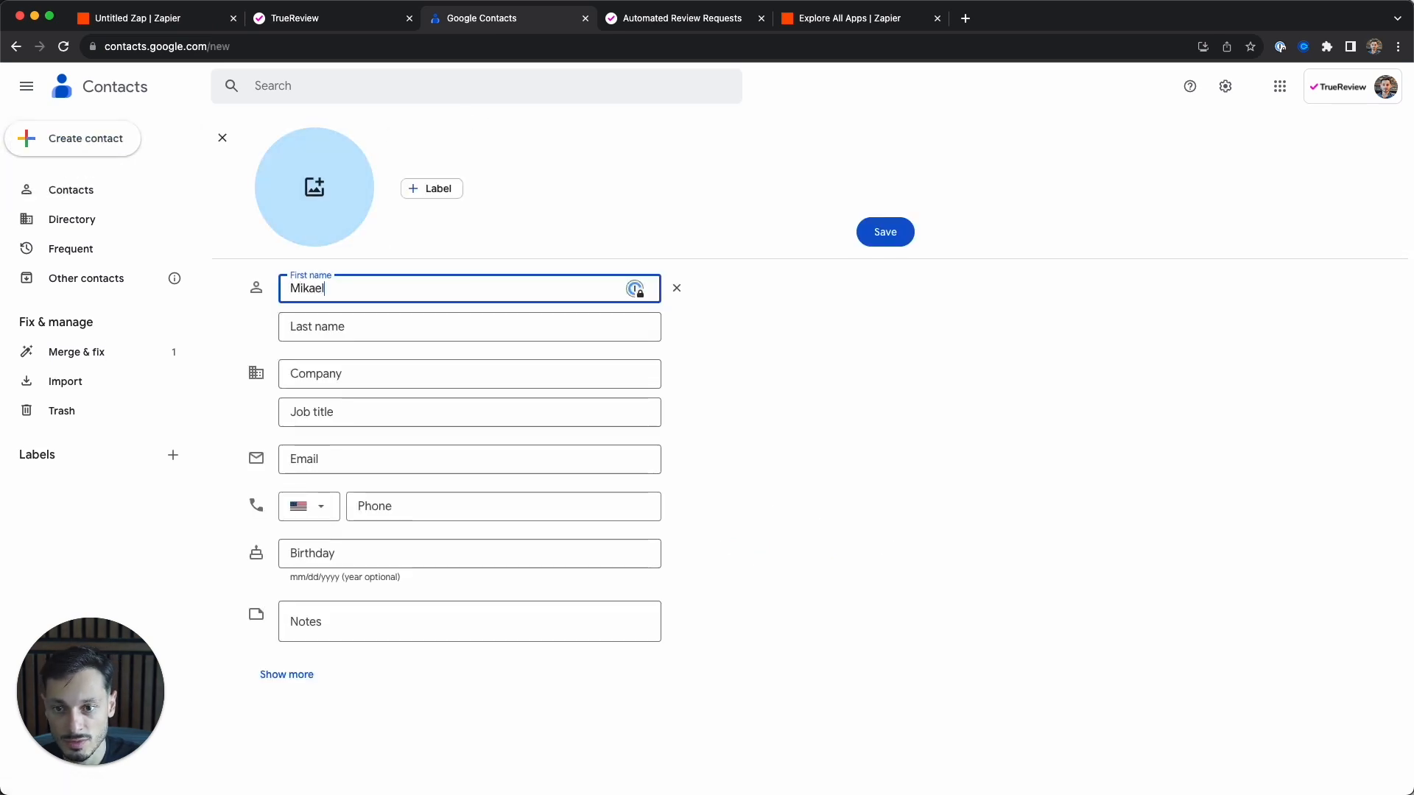
key("Tab")
left_click(393, 506)
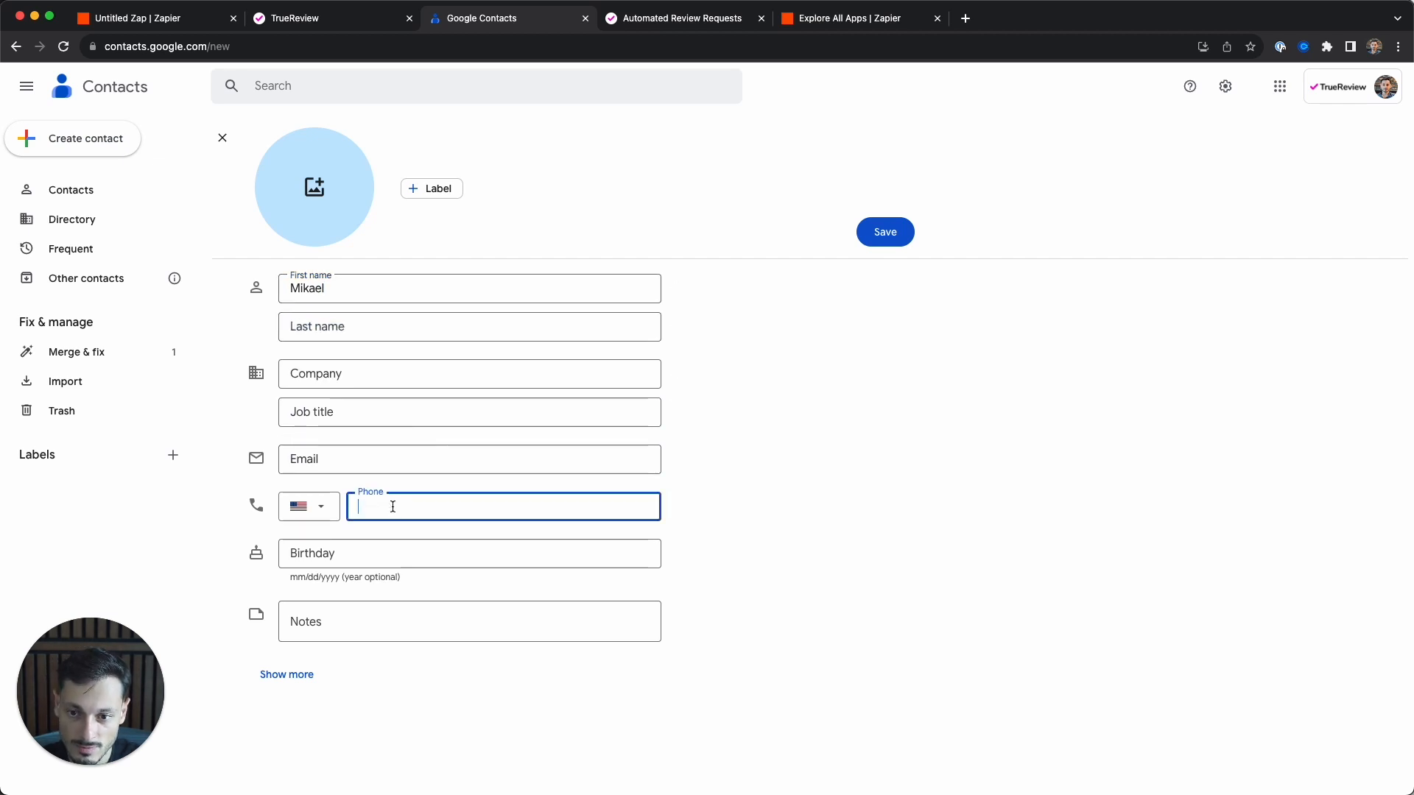
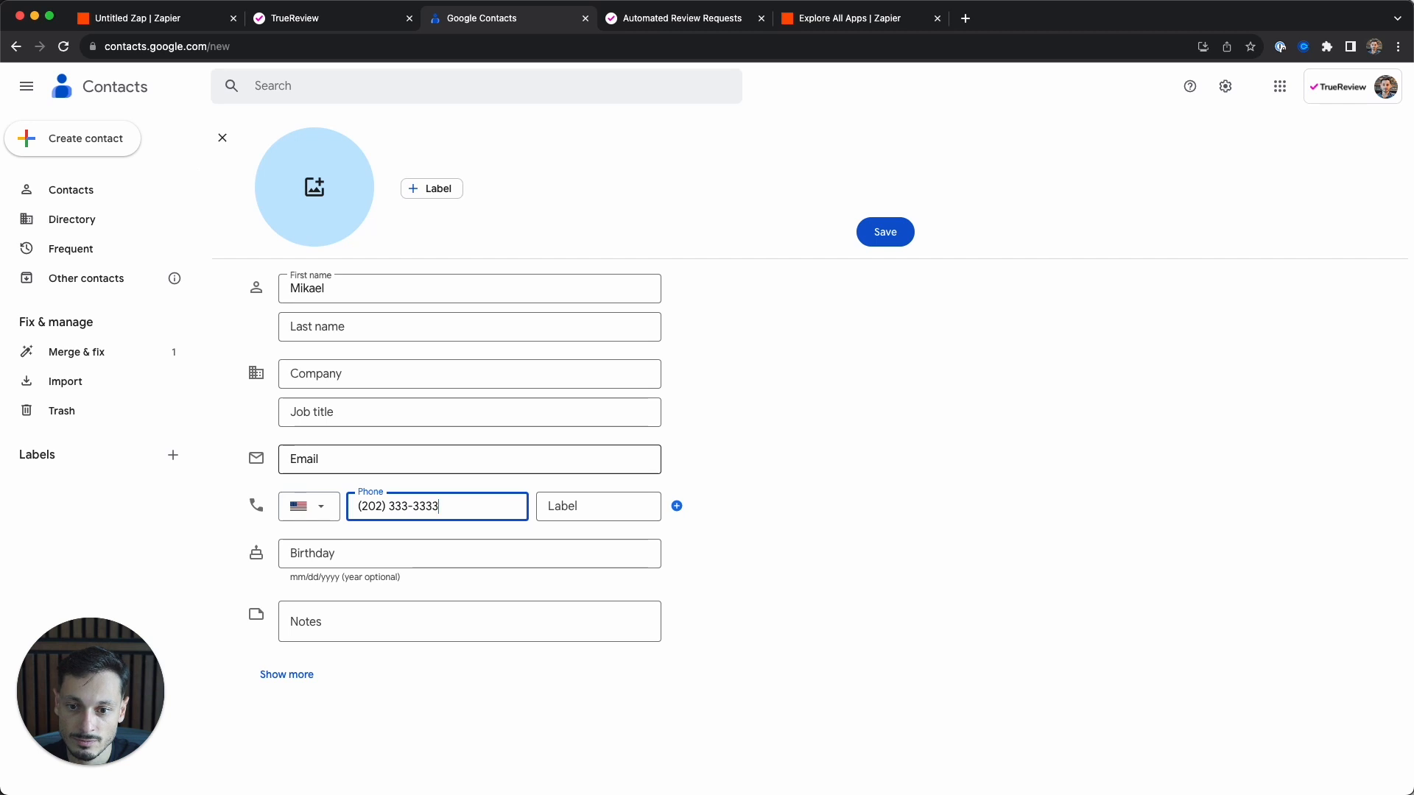
left_click(545, 504)
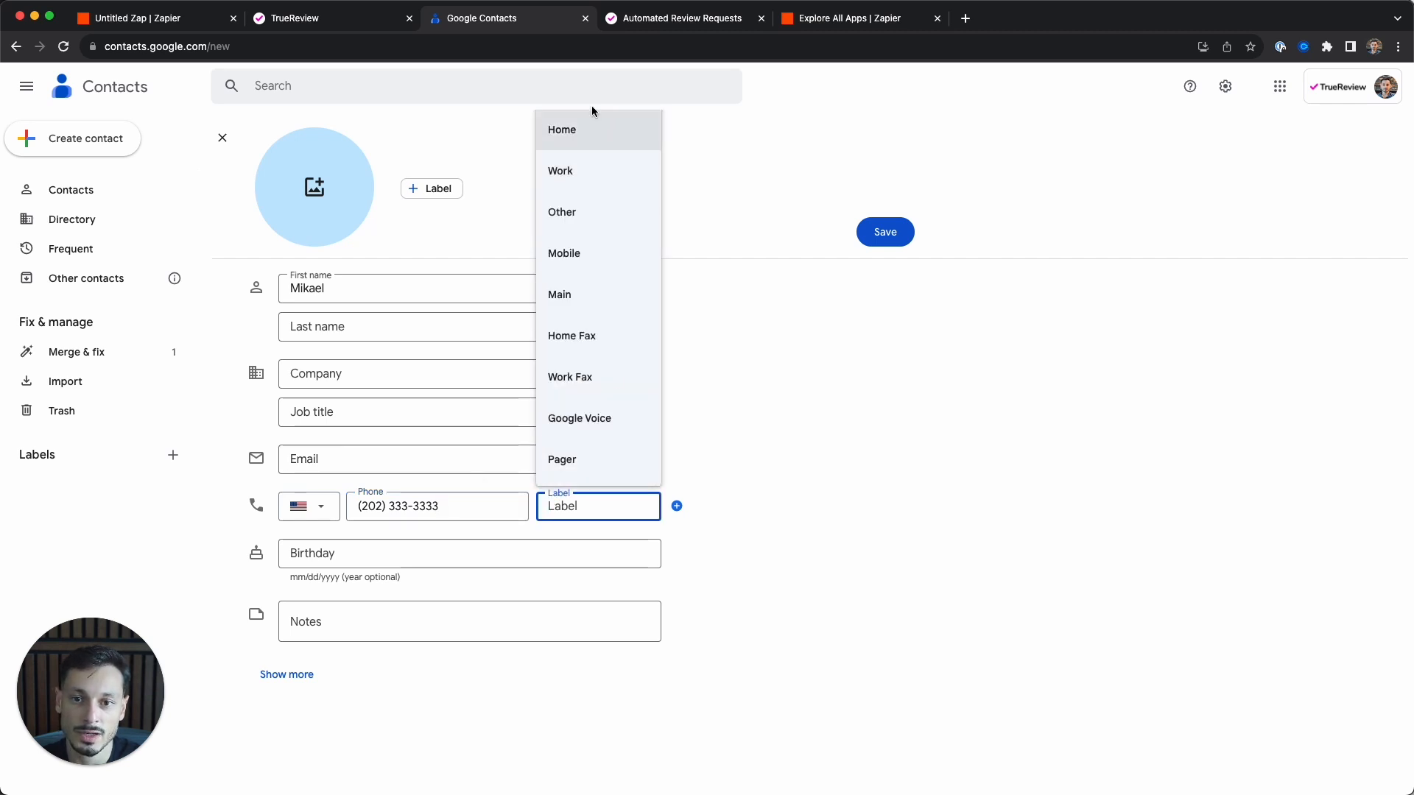
left_click(574, 257)
left_click(766, 510)
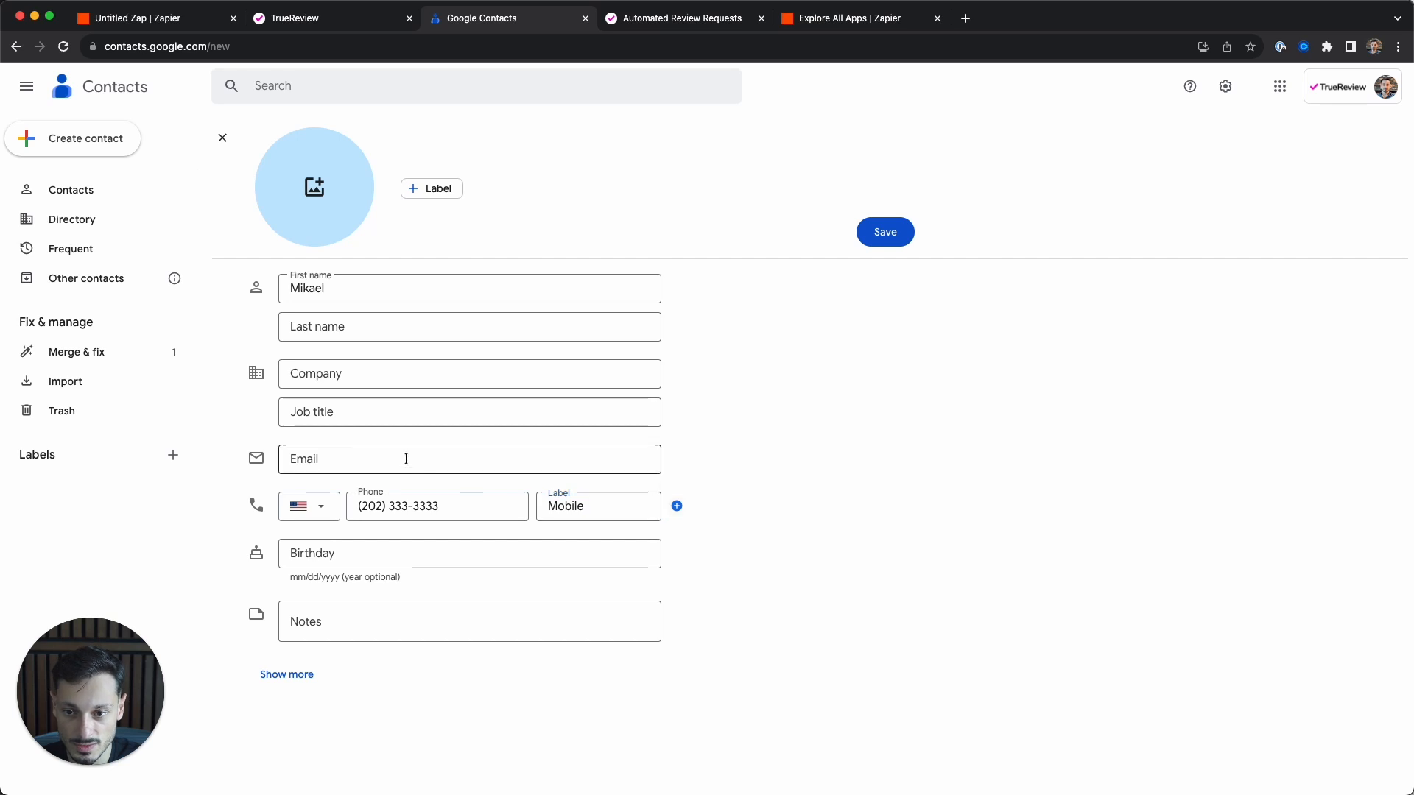
- Add the contact's email address labelled Home and save the contact
left_click(357, 456)
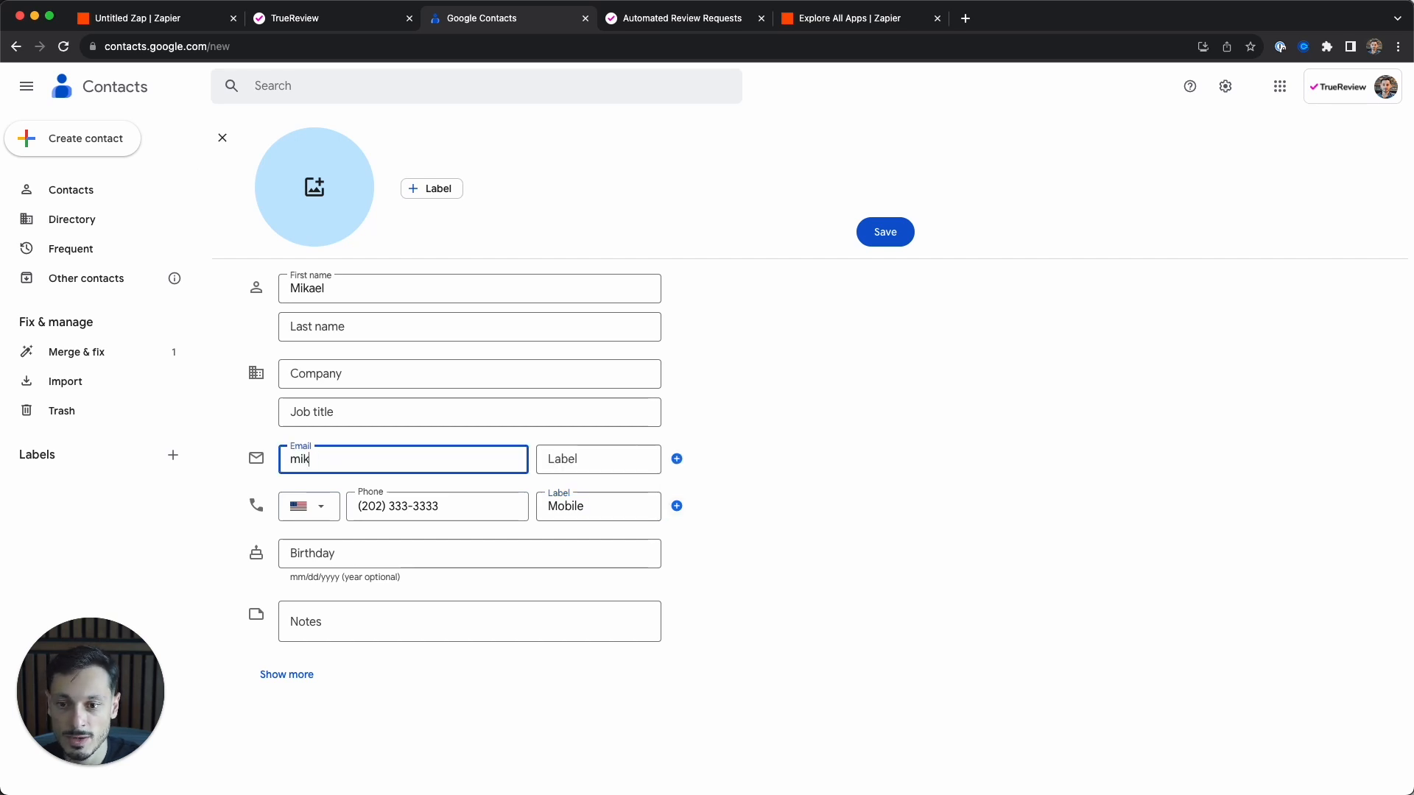
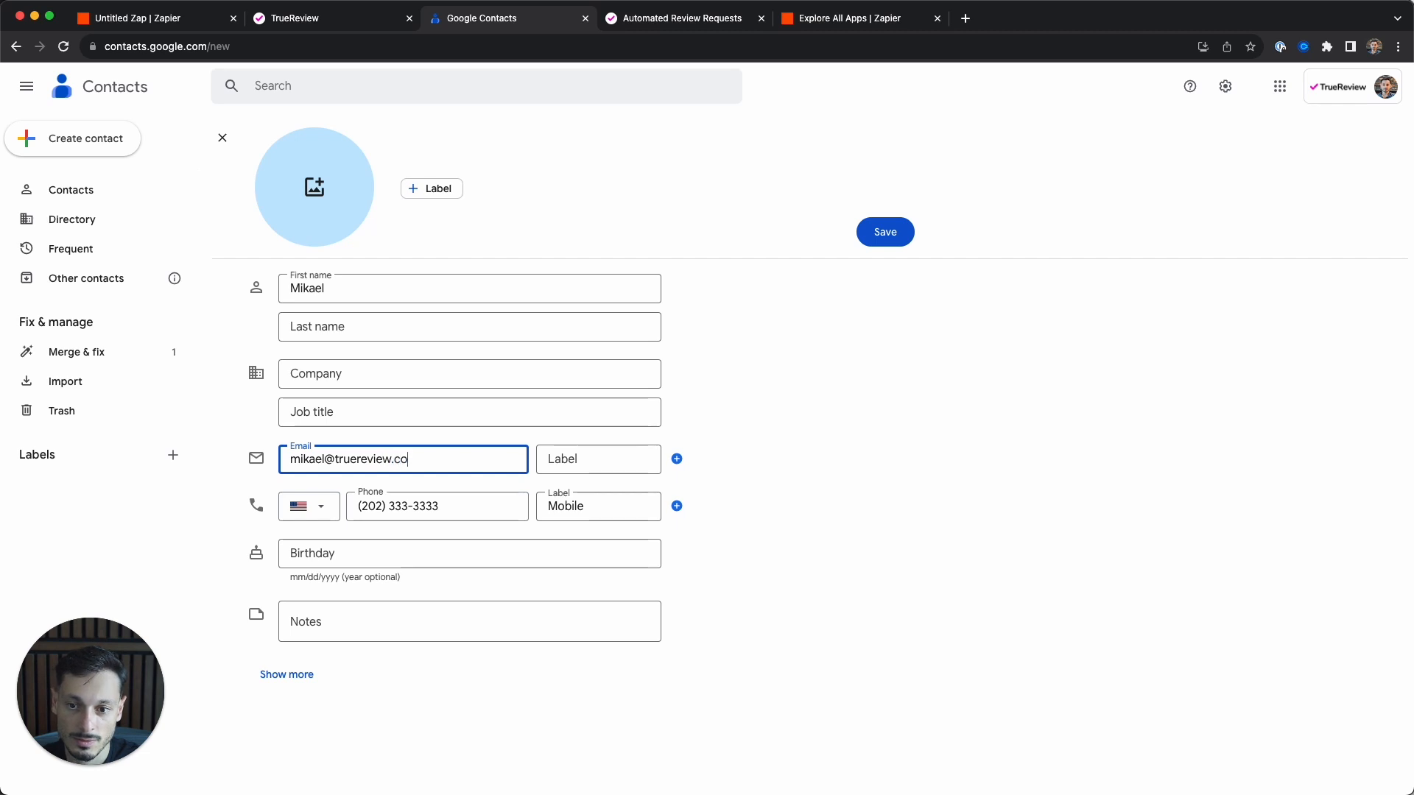
key("Tab")
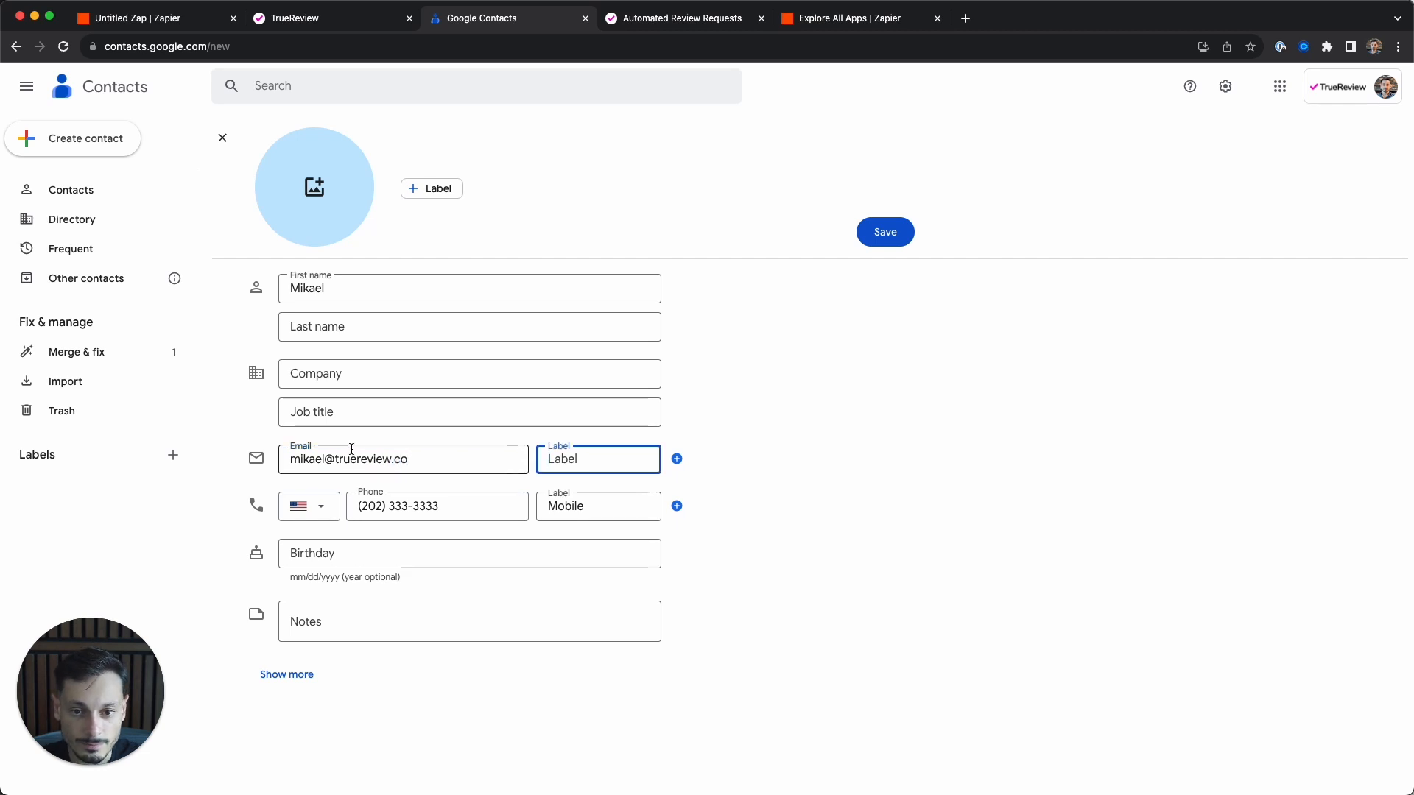
left_click(561, 458)
left_click(569, 511)
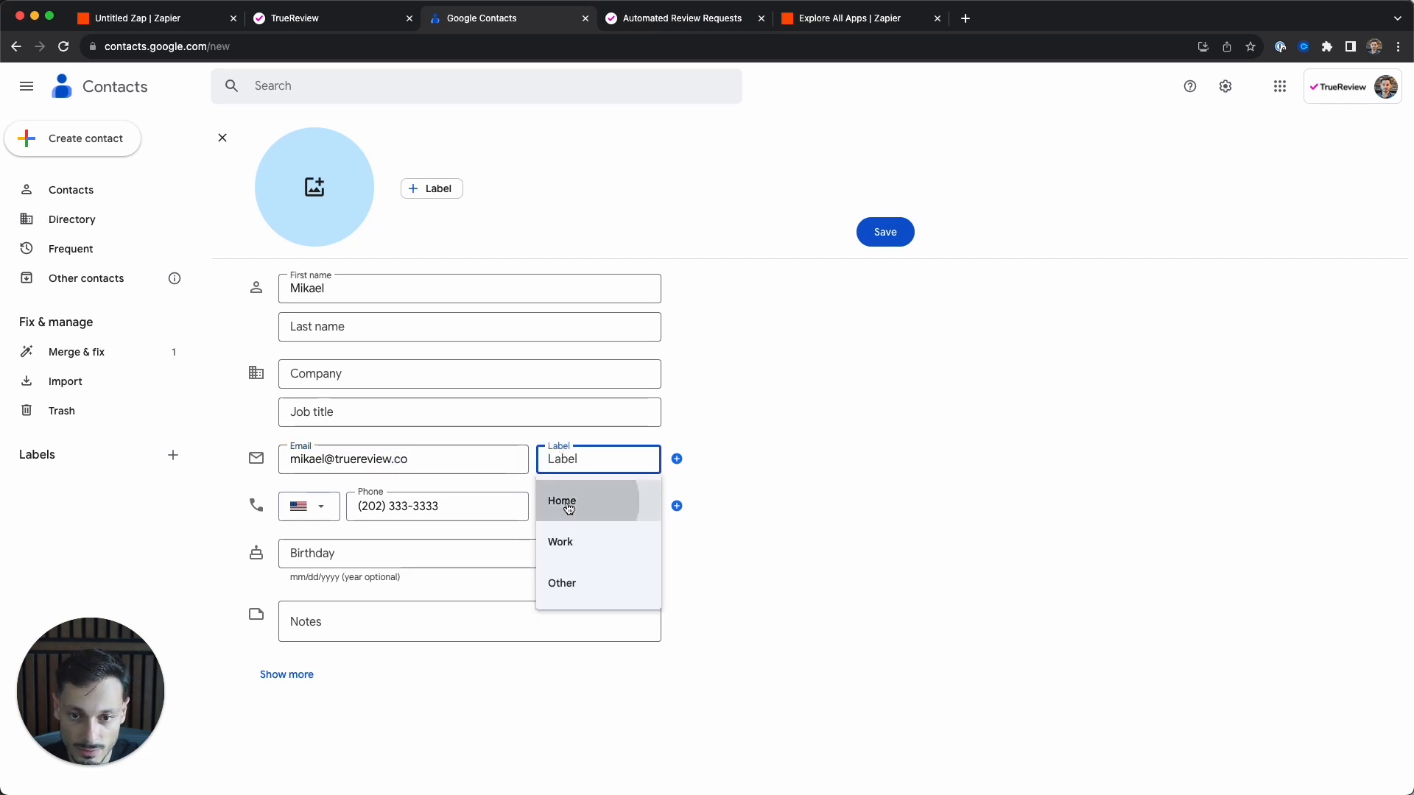
left_click(886, 233)
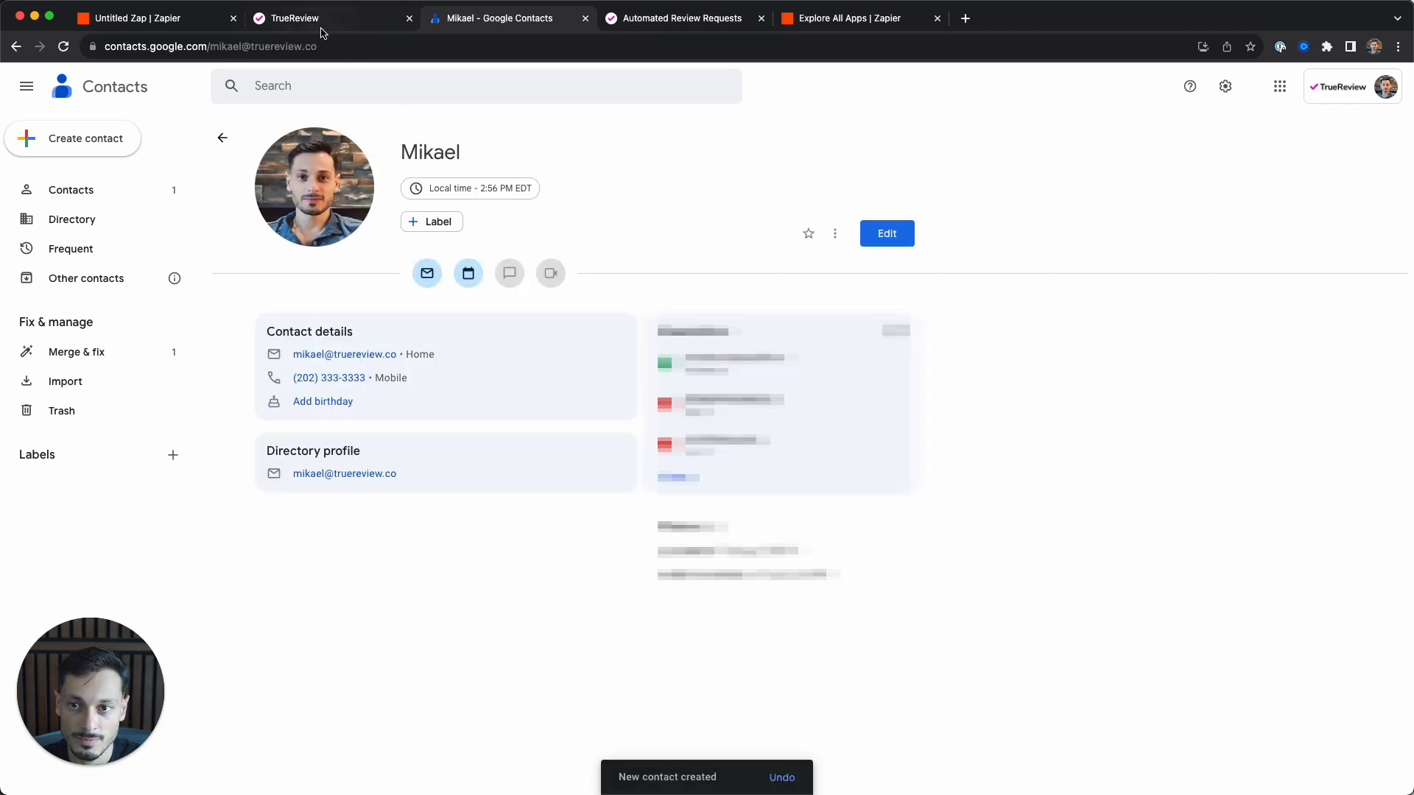
- Run the Untitled Zap manually from the Zaps list and check TrueReview for the new contact
left_click(193, 26)
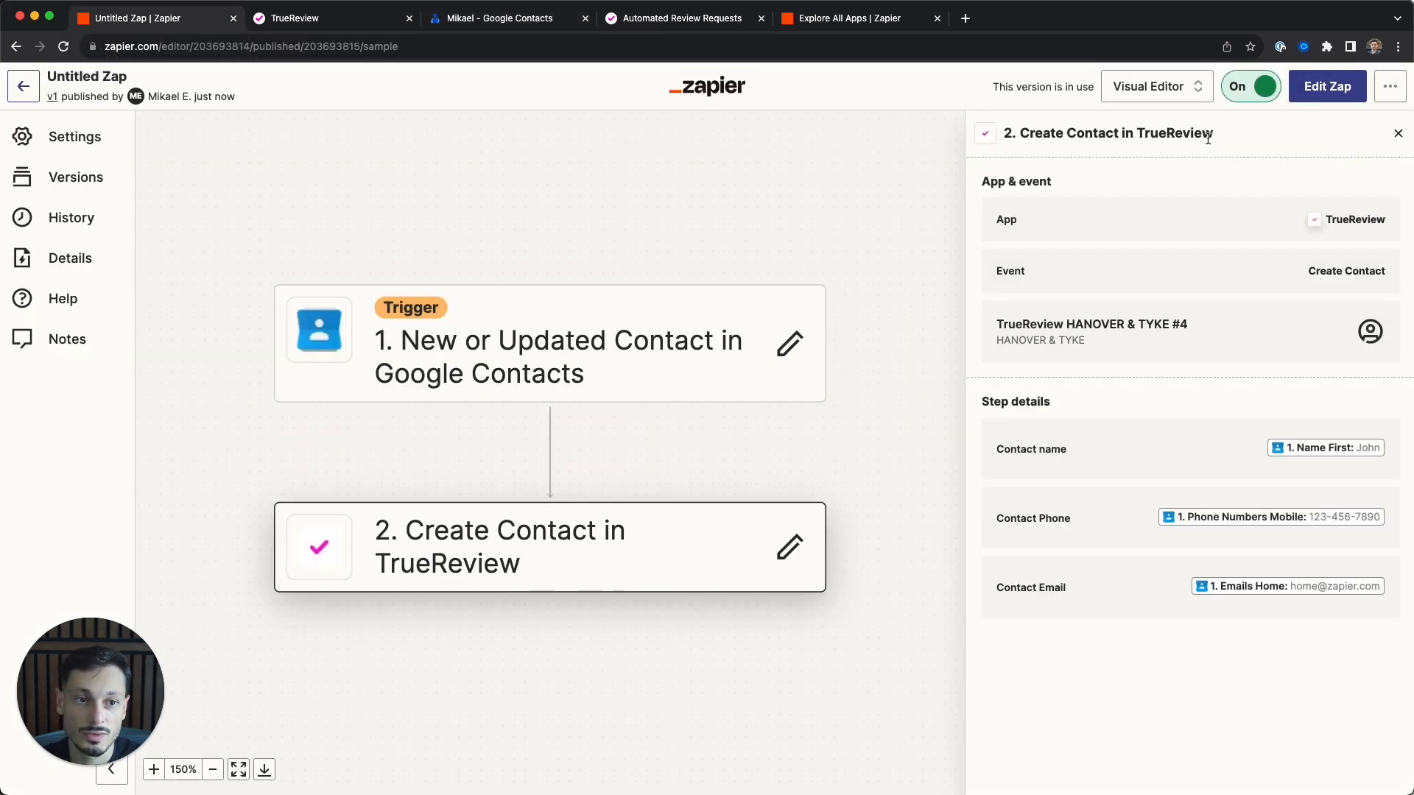
left_click(23, 86)
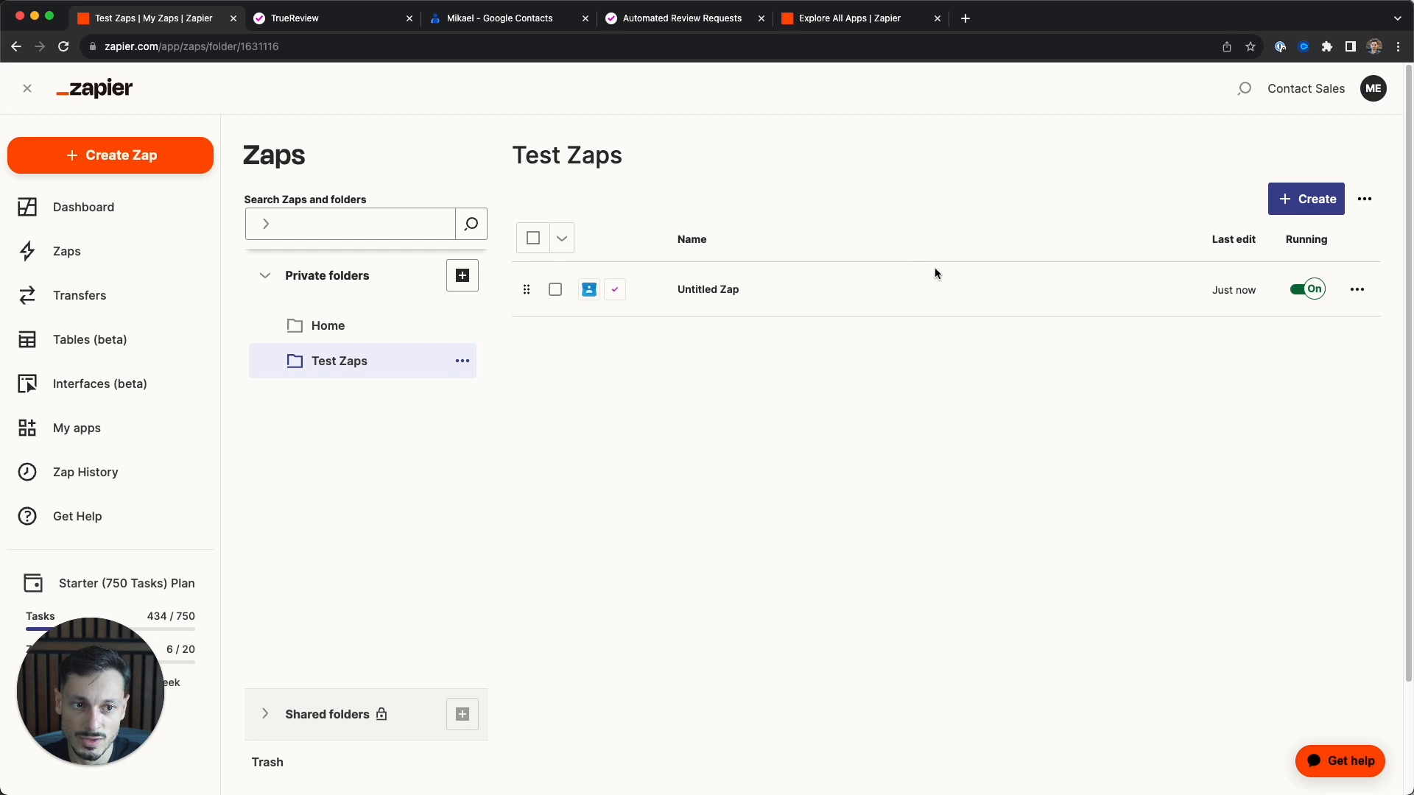
left_click(1357, 290)
left_click(1263, 435)
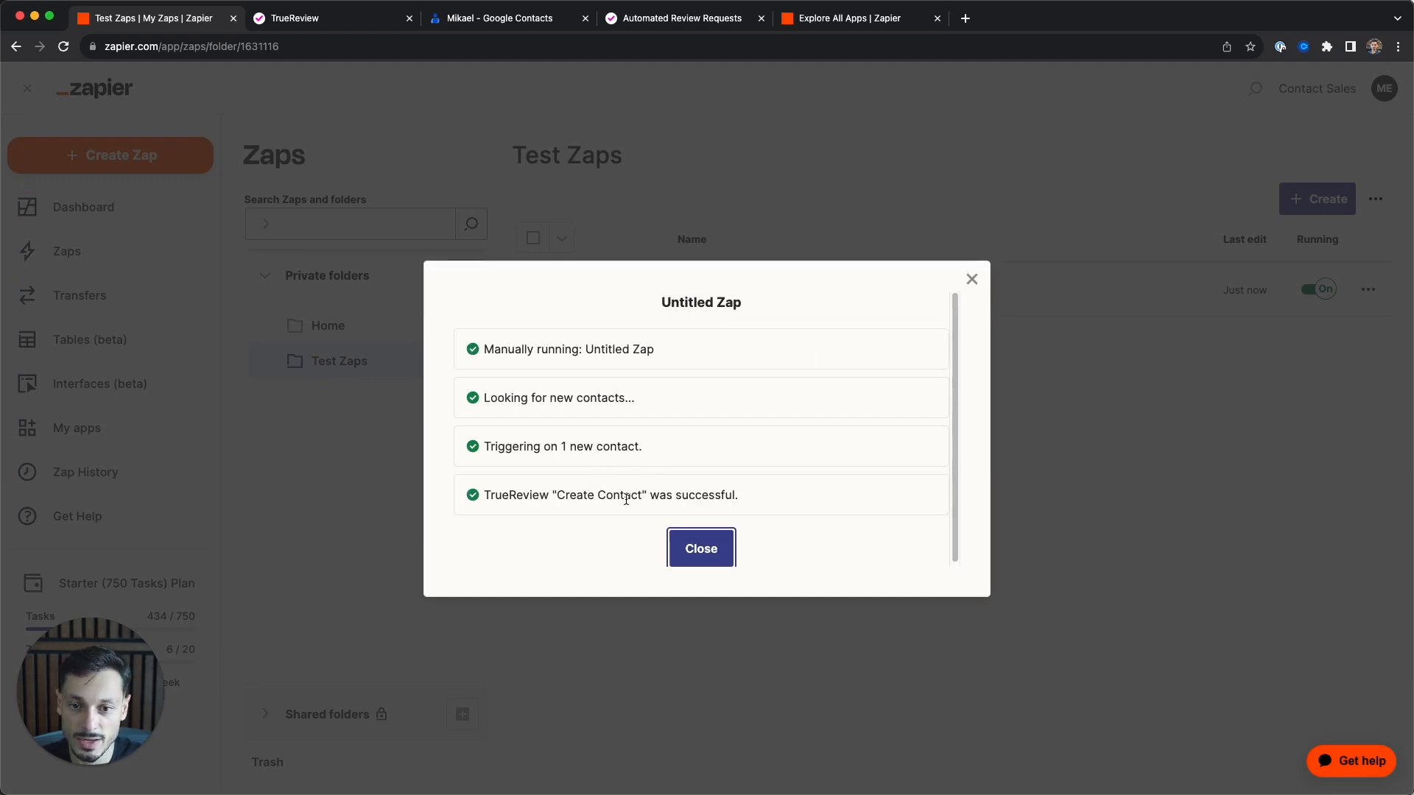
left_click(302, 20)
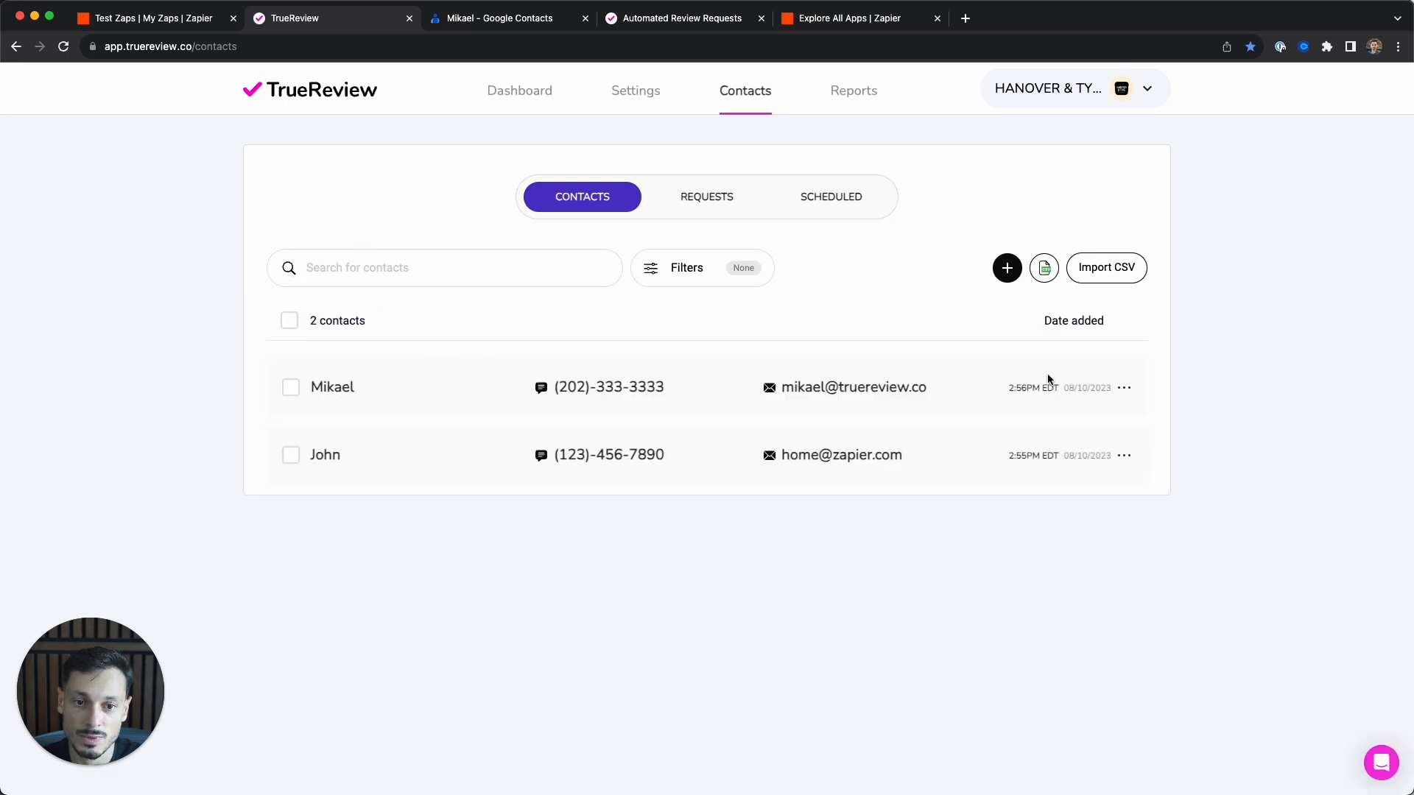
left_click(289, 321)
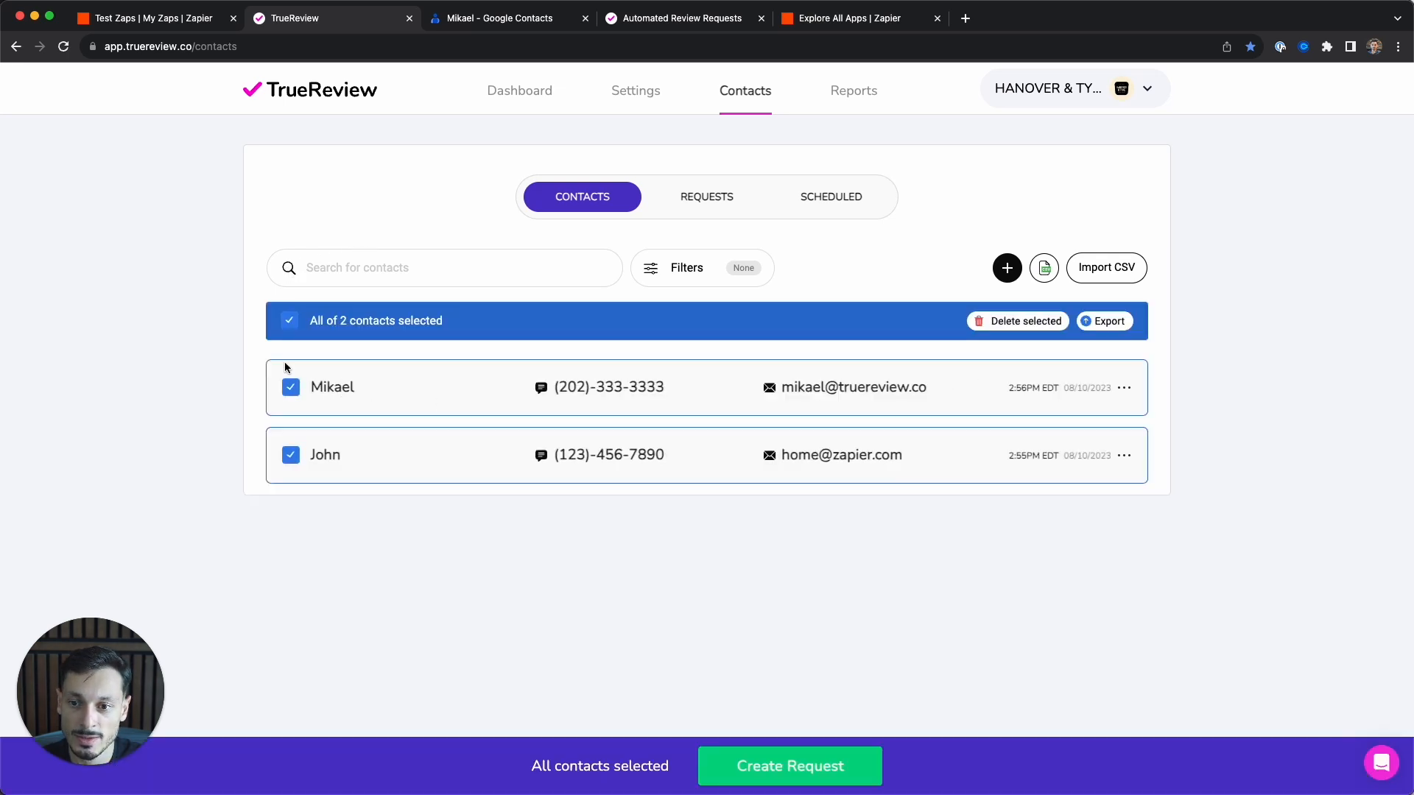
left_click(291, 387)
left_click(291, 454)
left_click(291, 387)
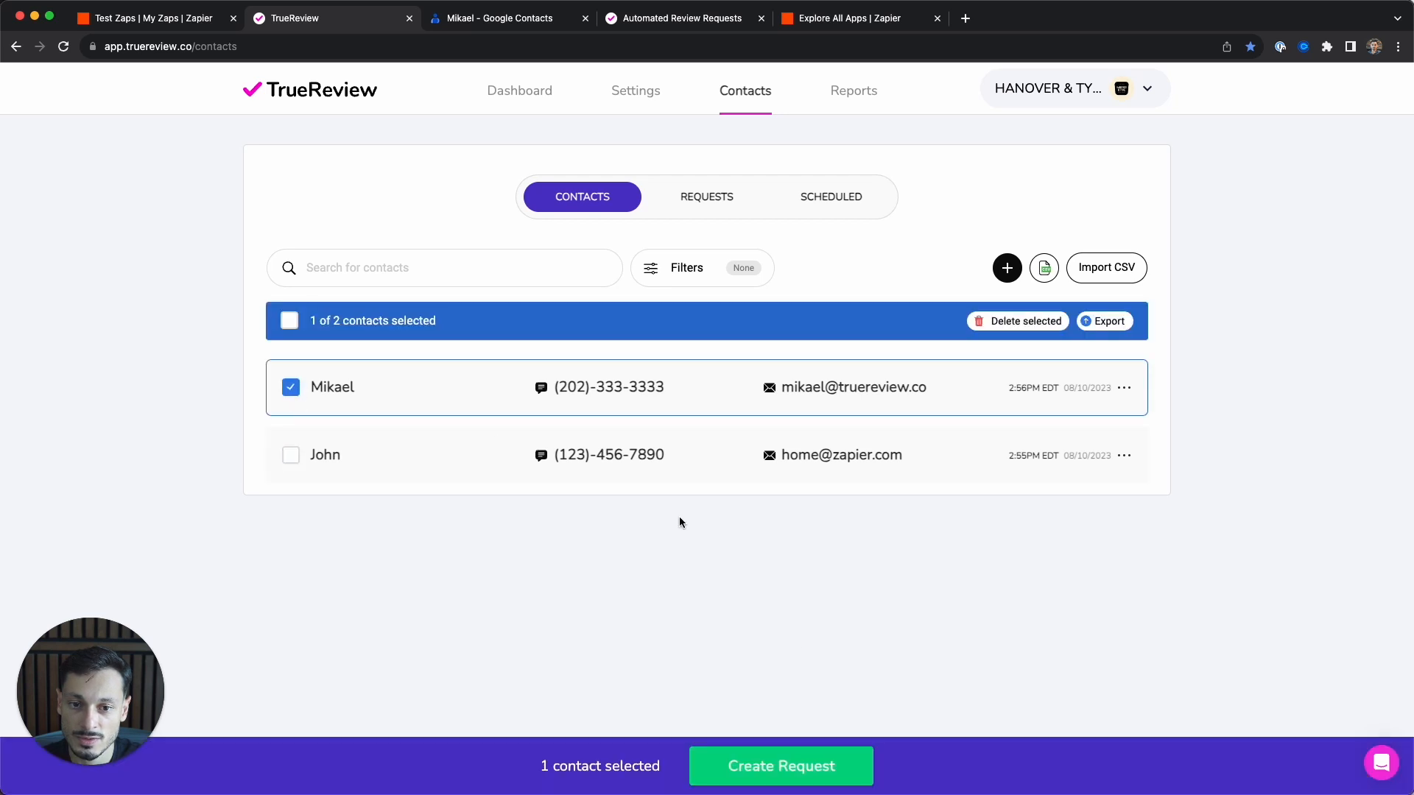
left_click(825, 779)
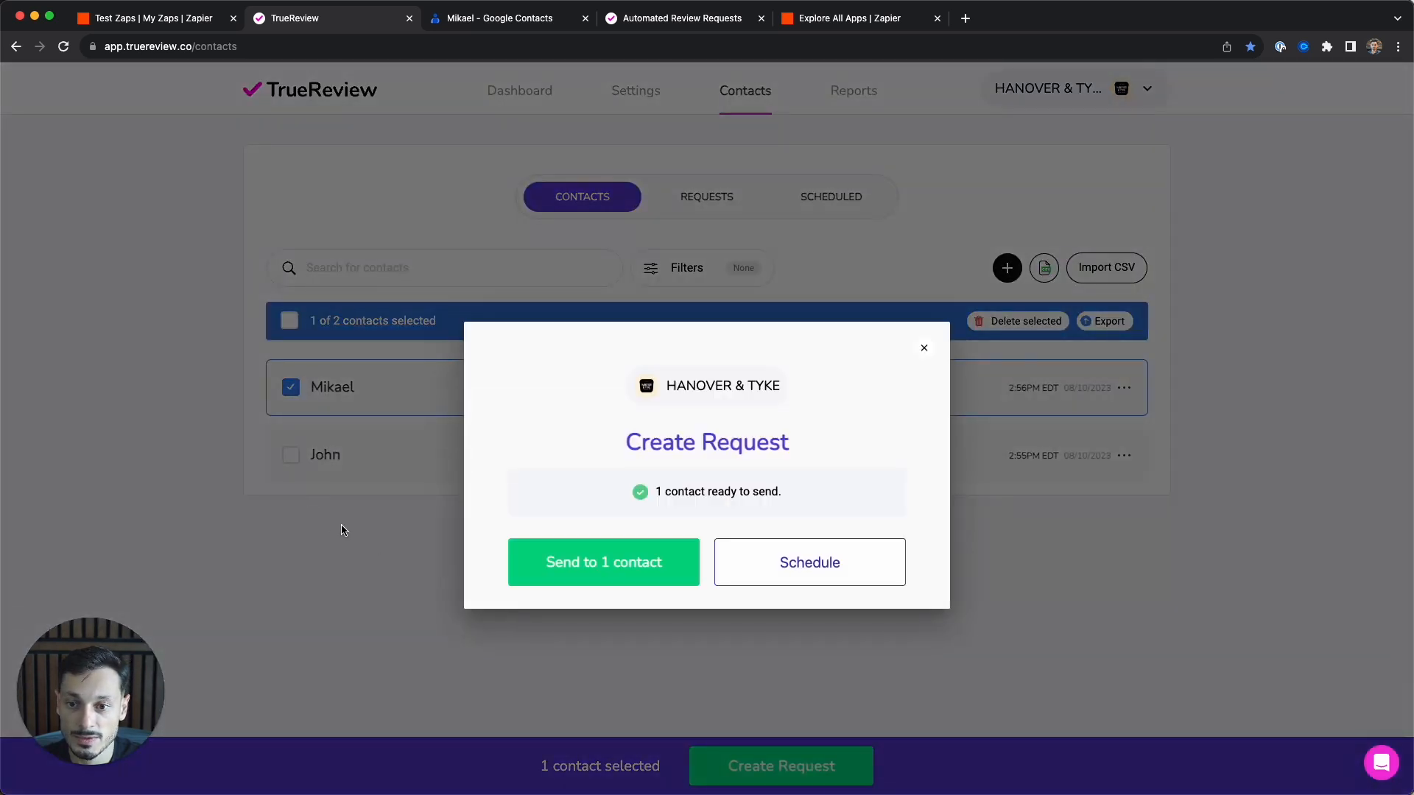
left_click(341, 531)
left_click(291, 388)
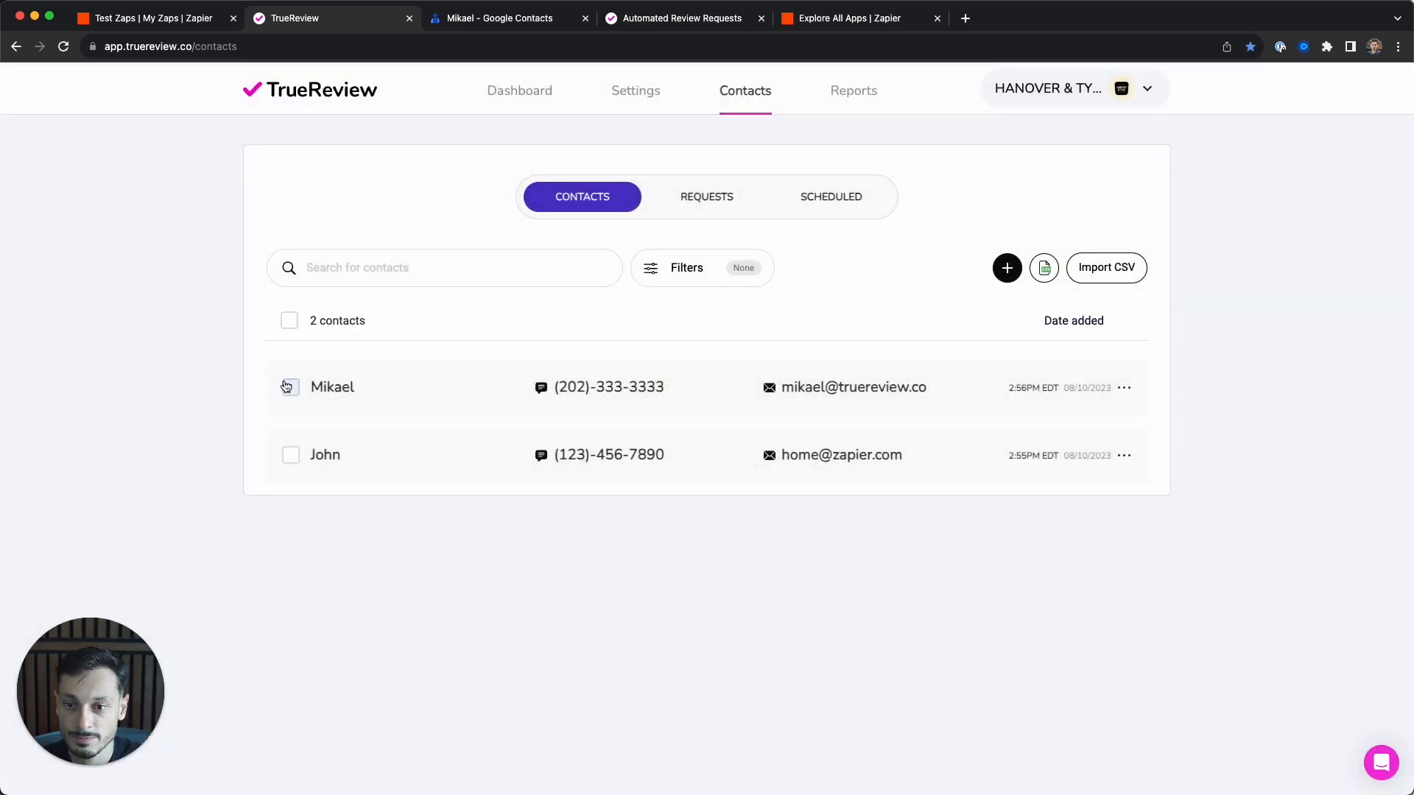
left_click(206, 24)
- Edit the Zap's existing draft and change step 2's TrueReview event to Create Request
left_click(1141, 265)
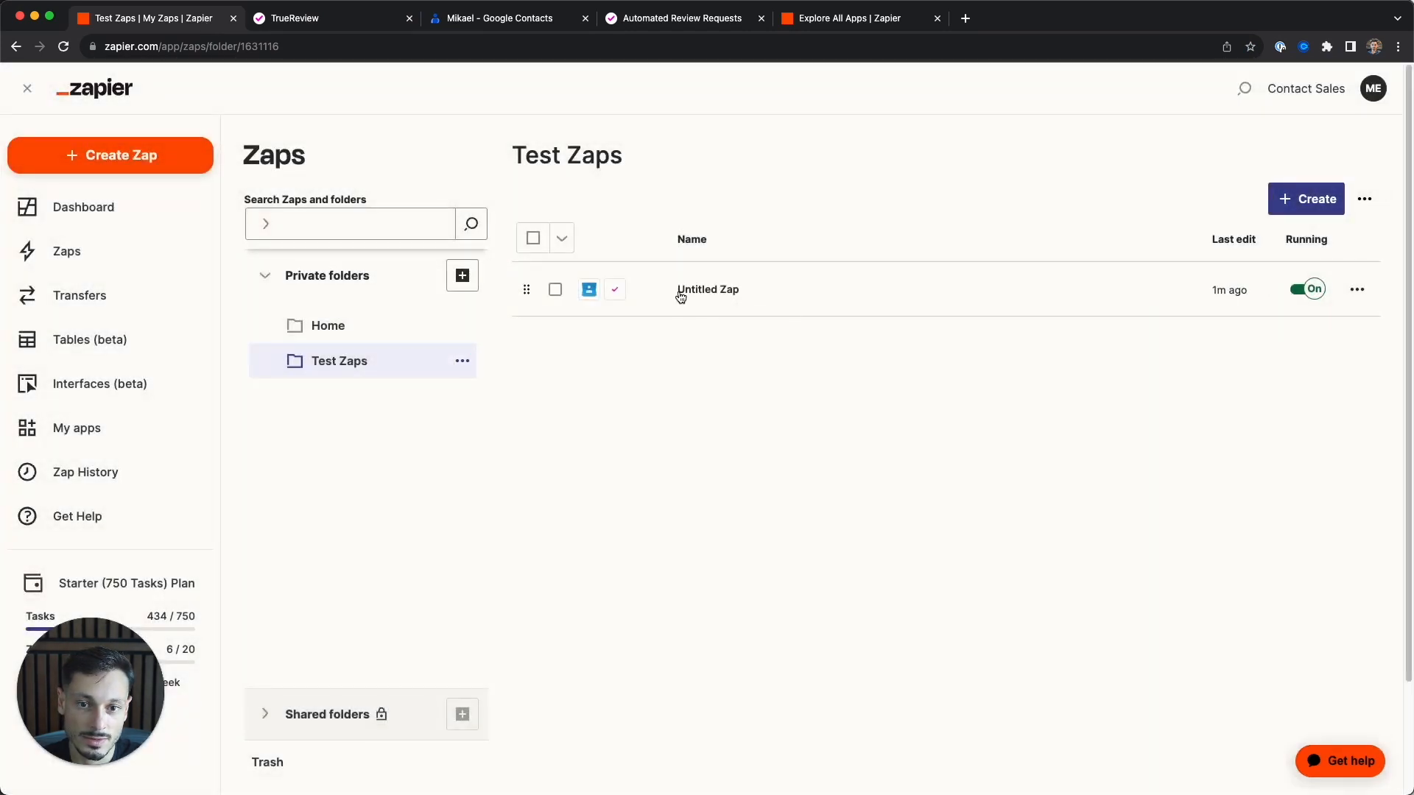
left_click(735, 289)
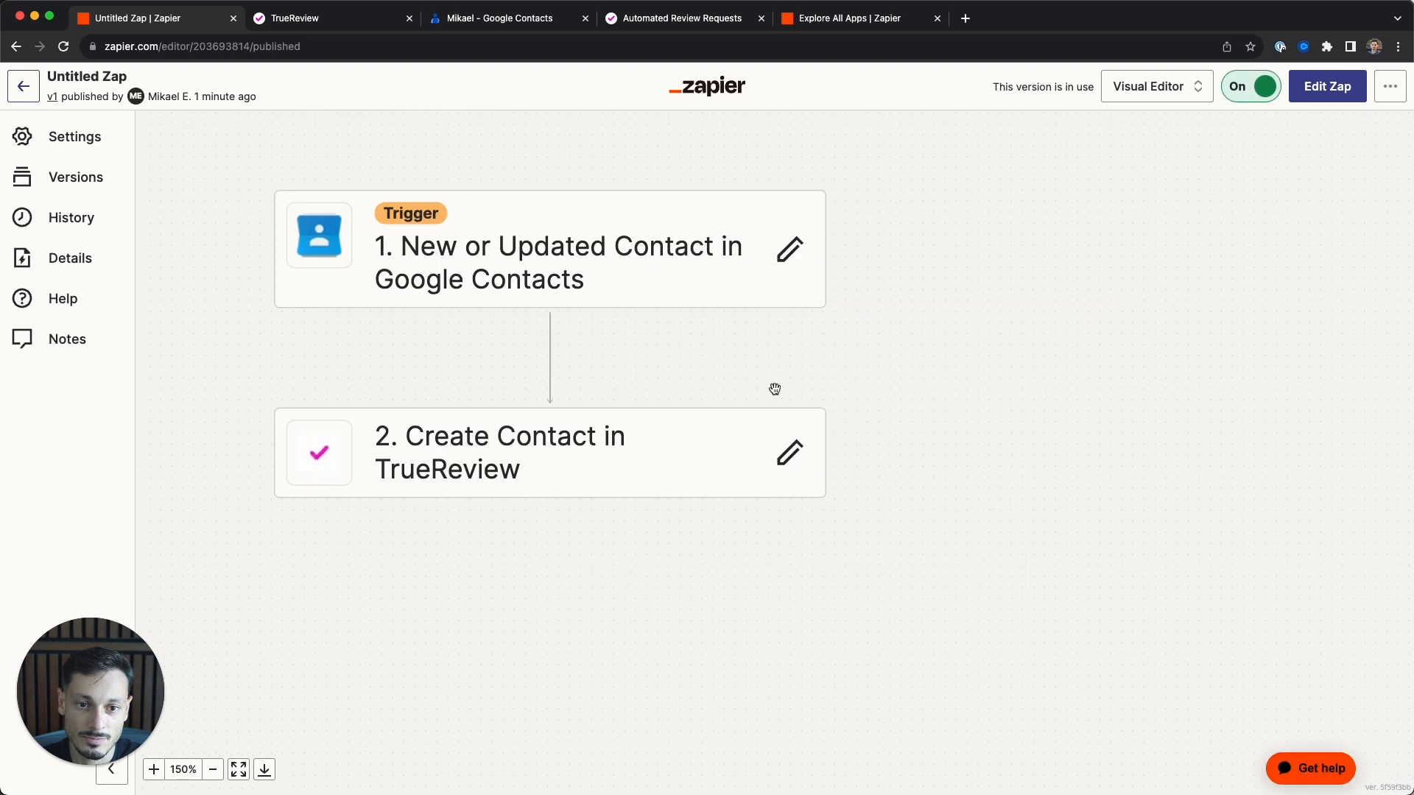
left_click(1327, 96)
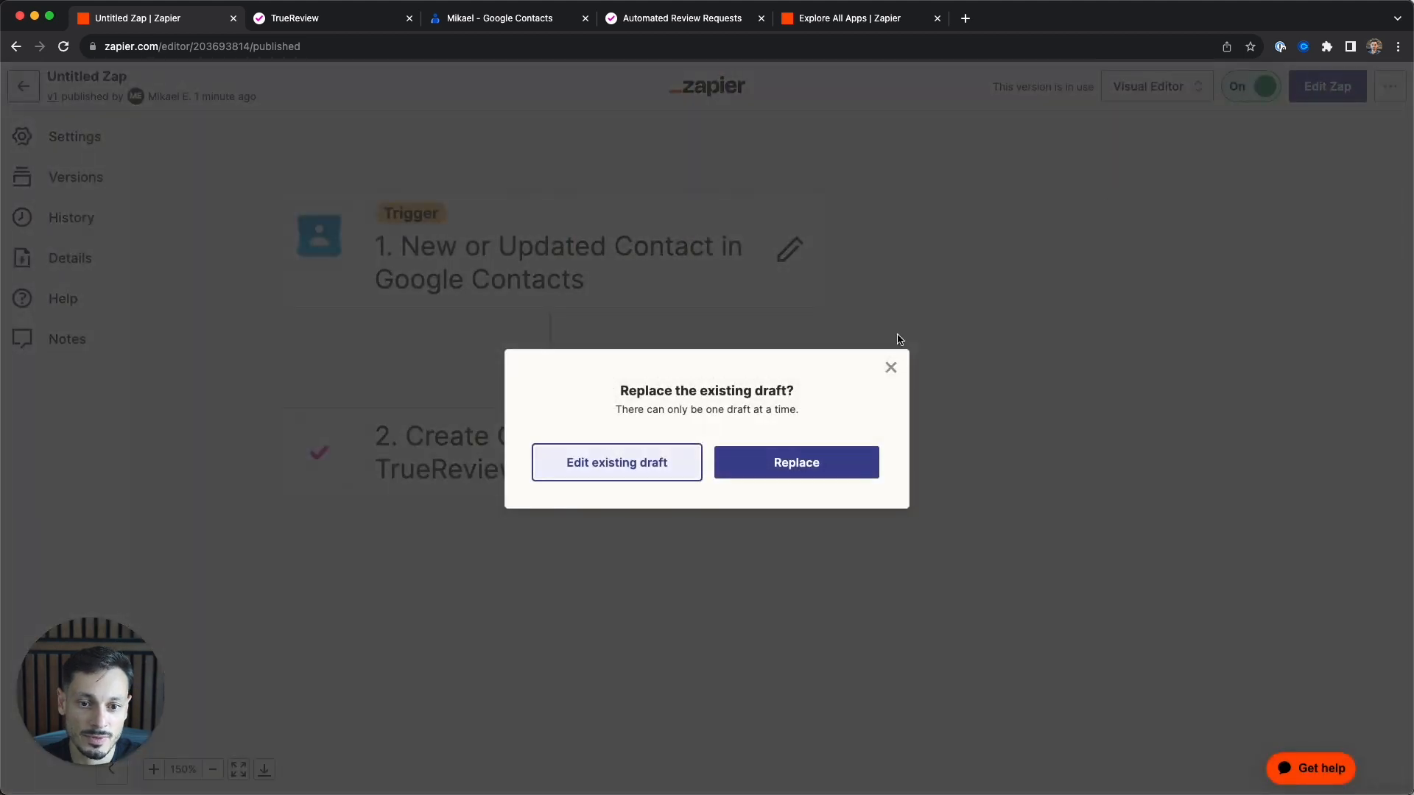
left_click(699, 468)
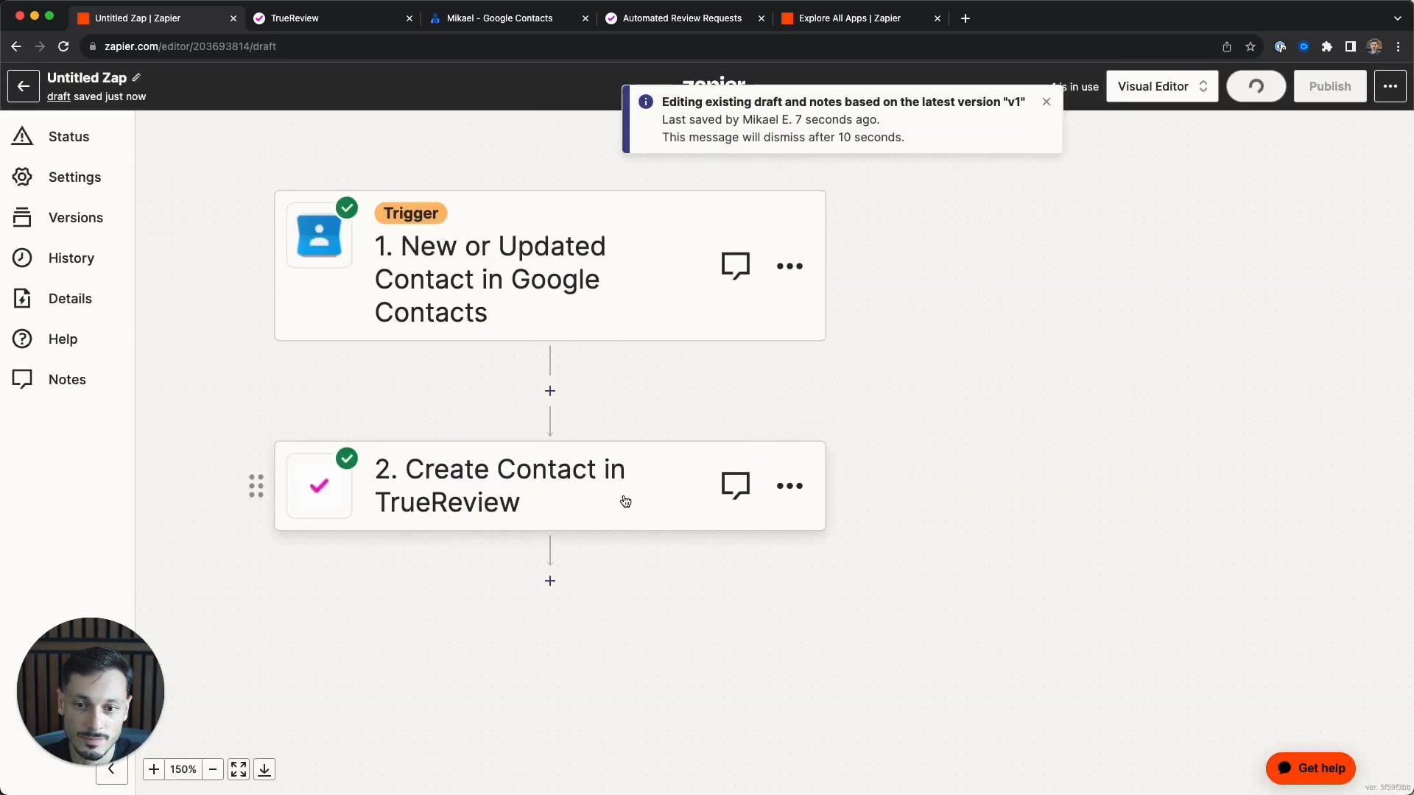
left_click(570, 493)
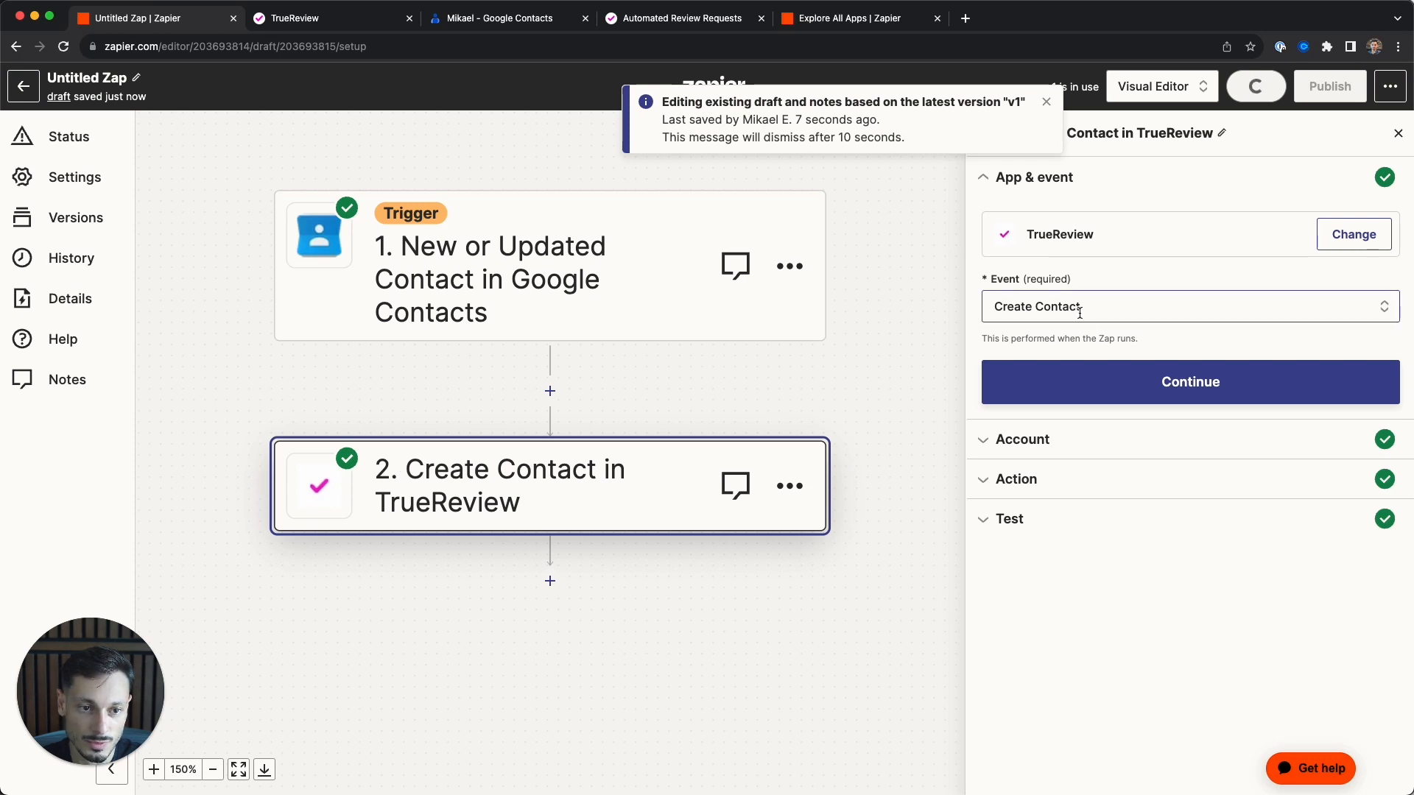
left_click(1023, 306)
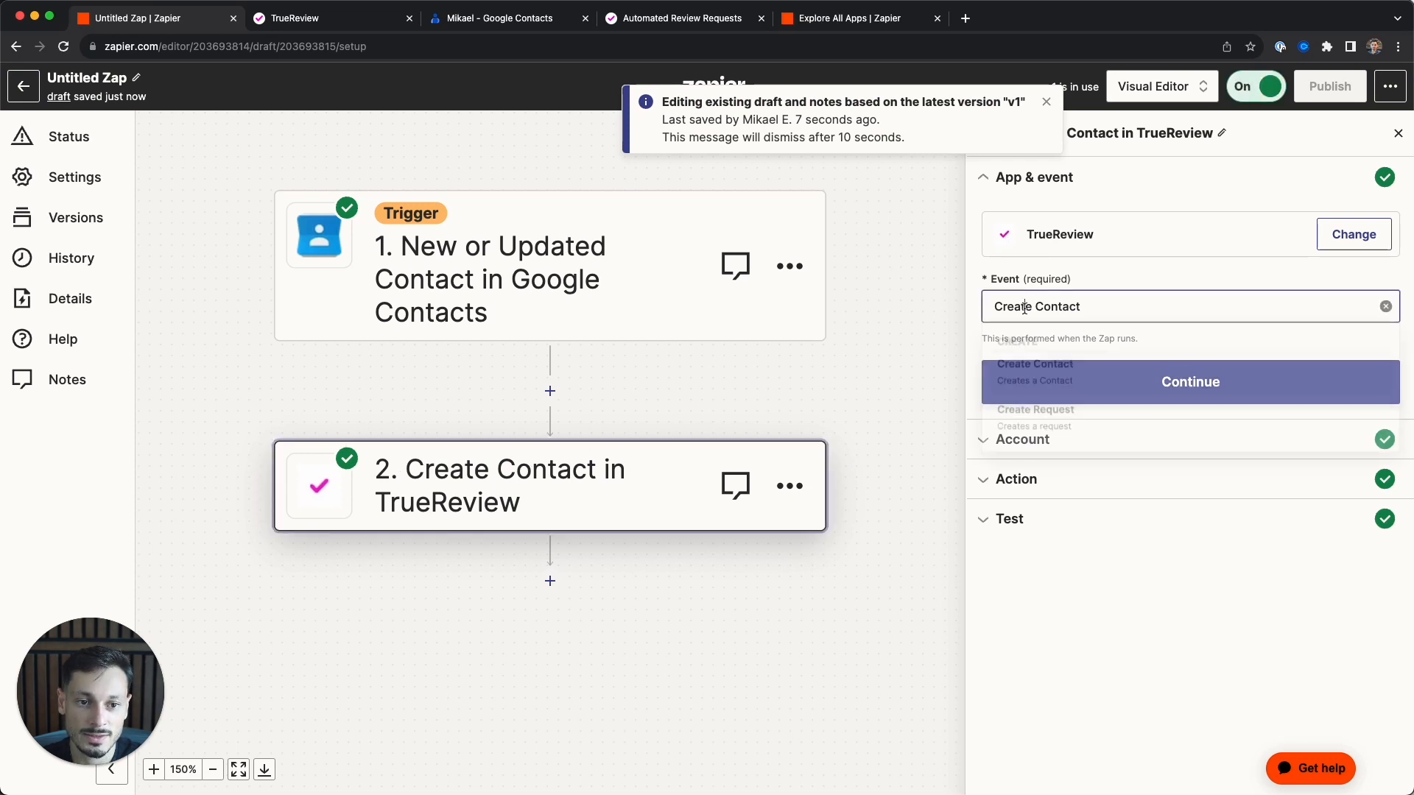
left_click(1024, 425)
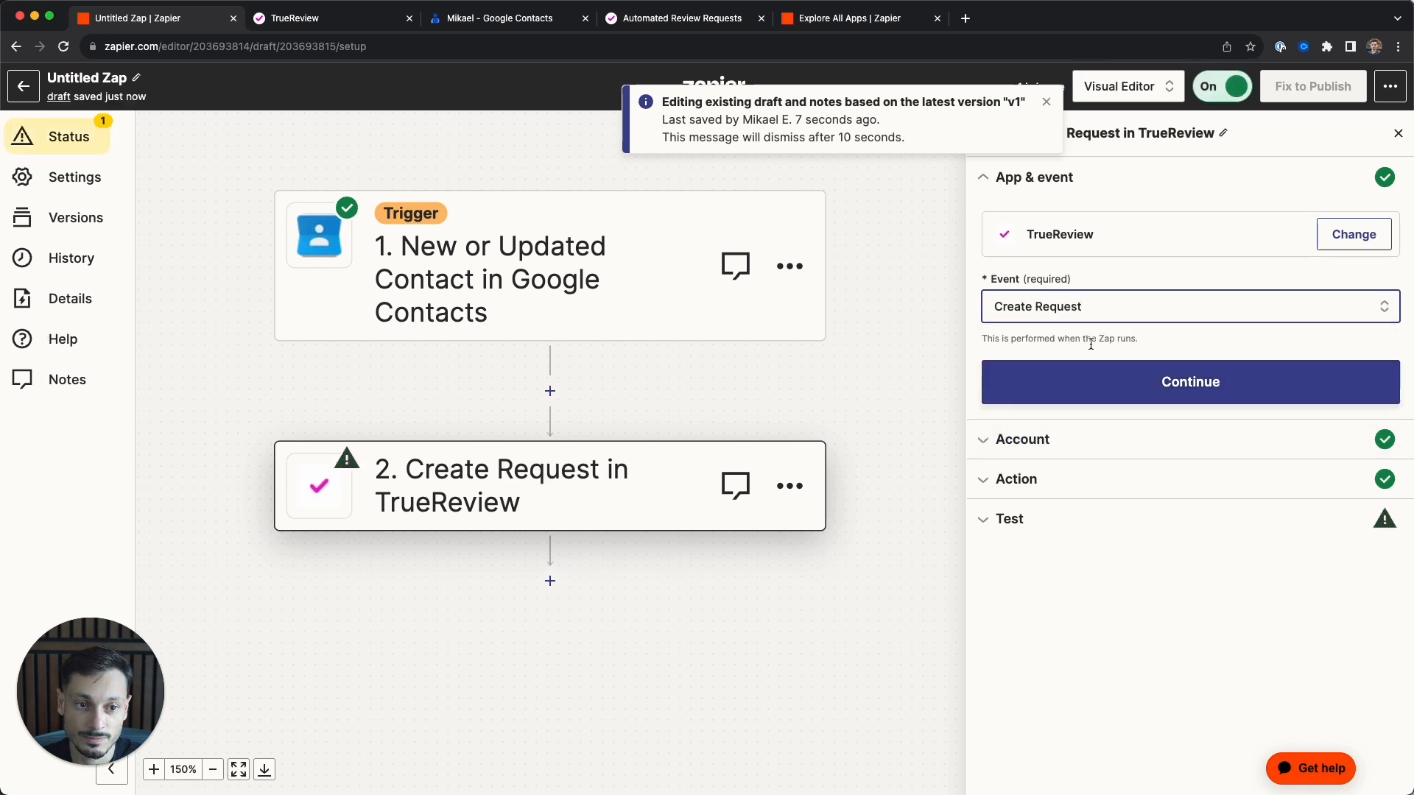
left_click(1112, 378)
left_click(1027, 465)
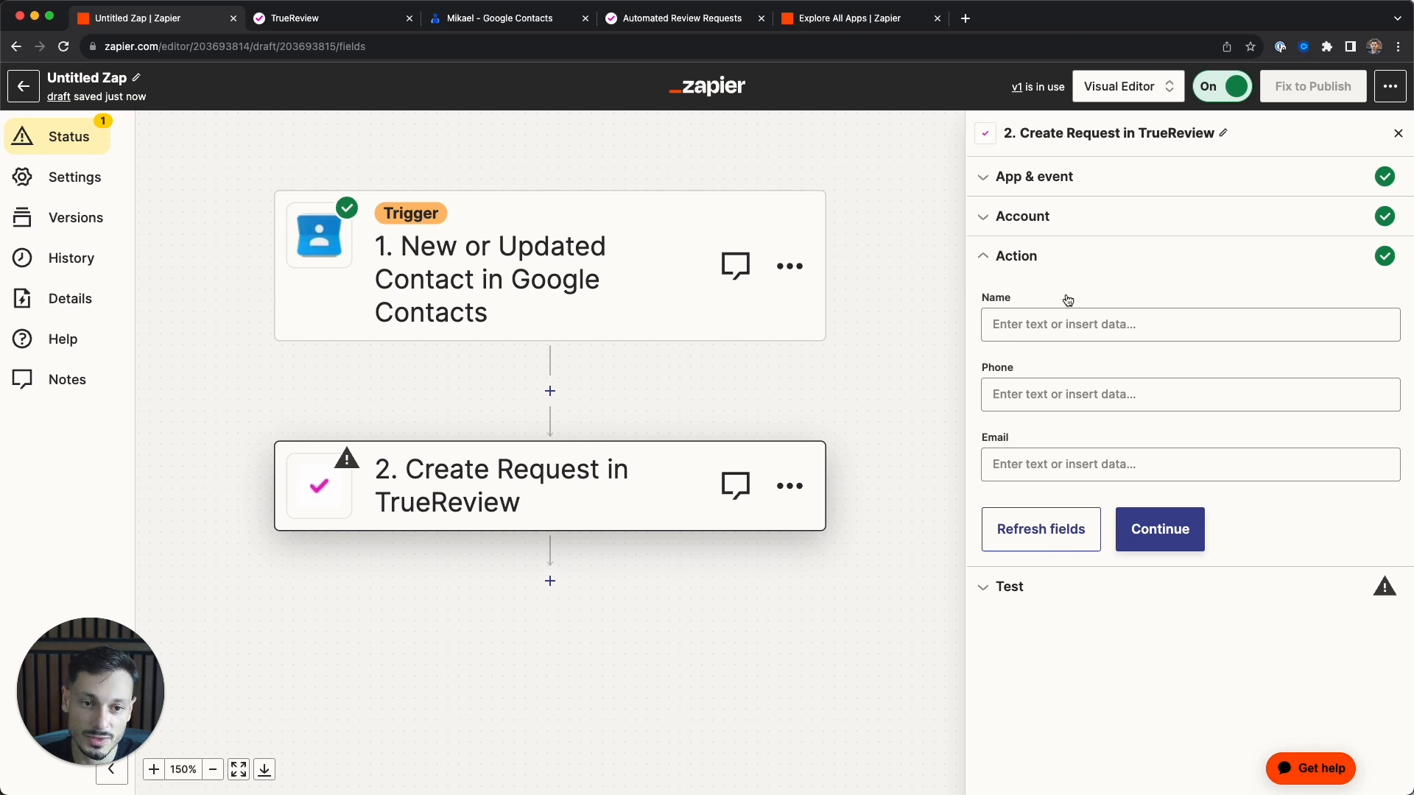
- Map Name First, Phone Numbers Mobile and Emails Home into the Name, Phone and Email fields
left_click(1055, 324)
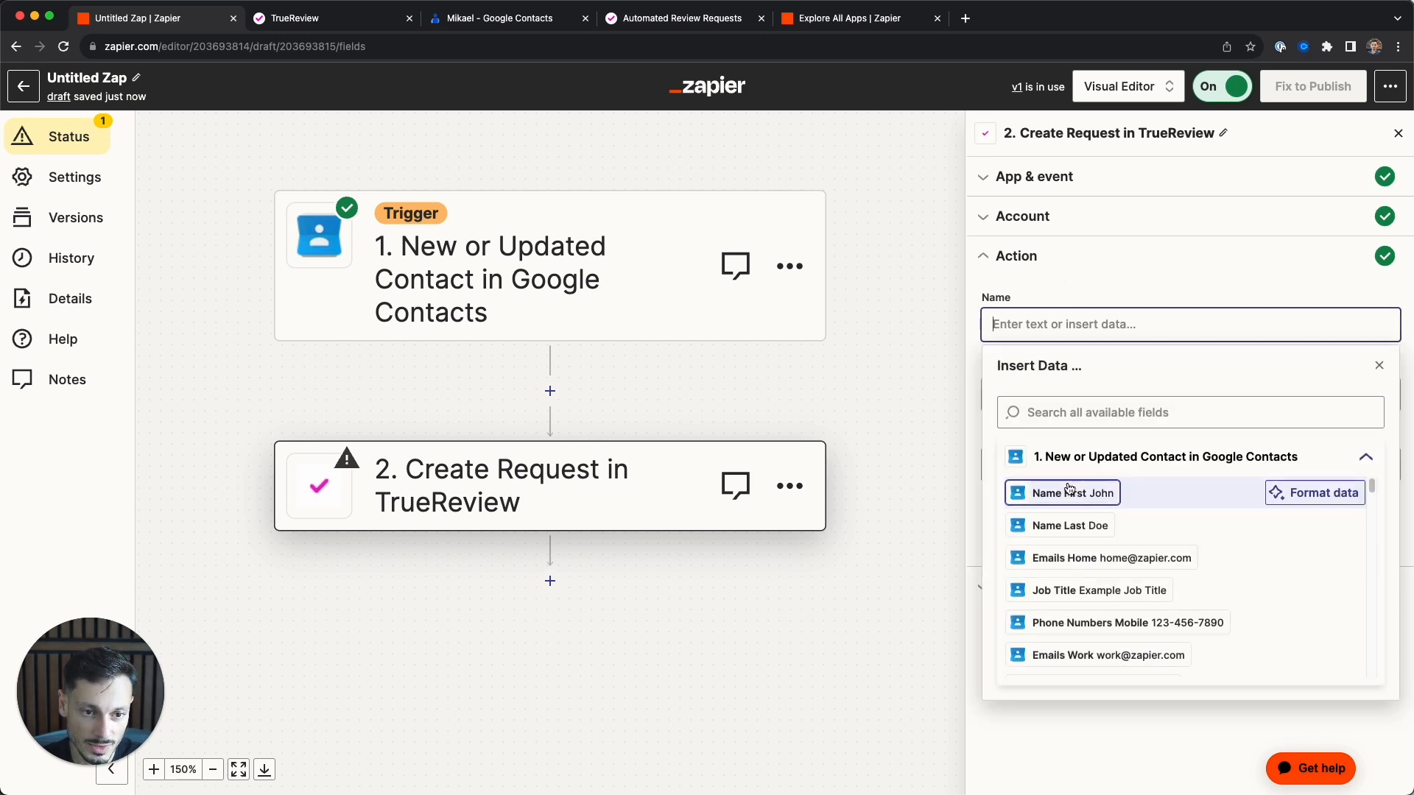
left_click(1073, 493)
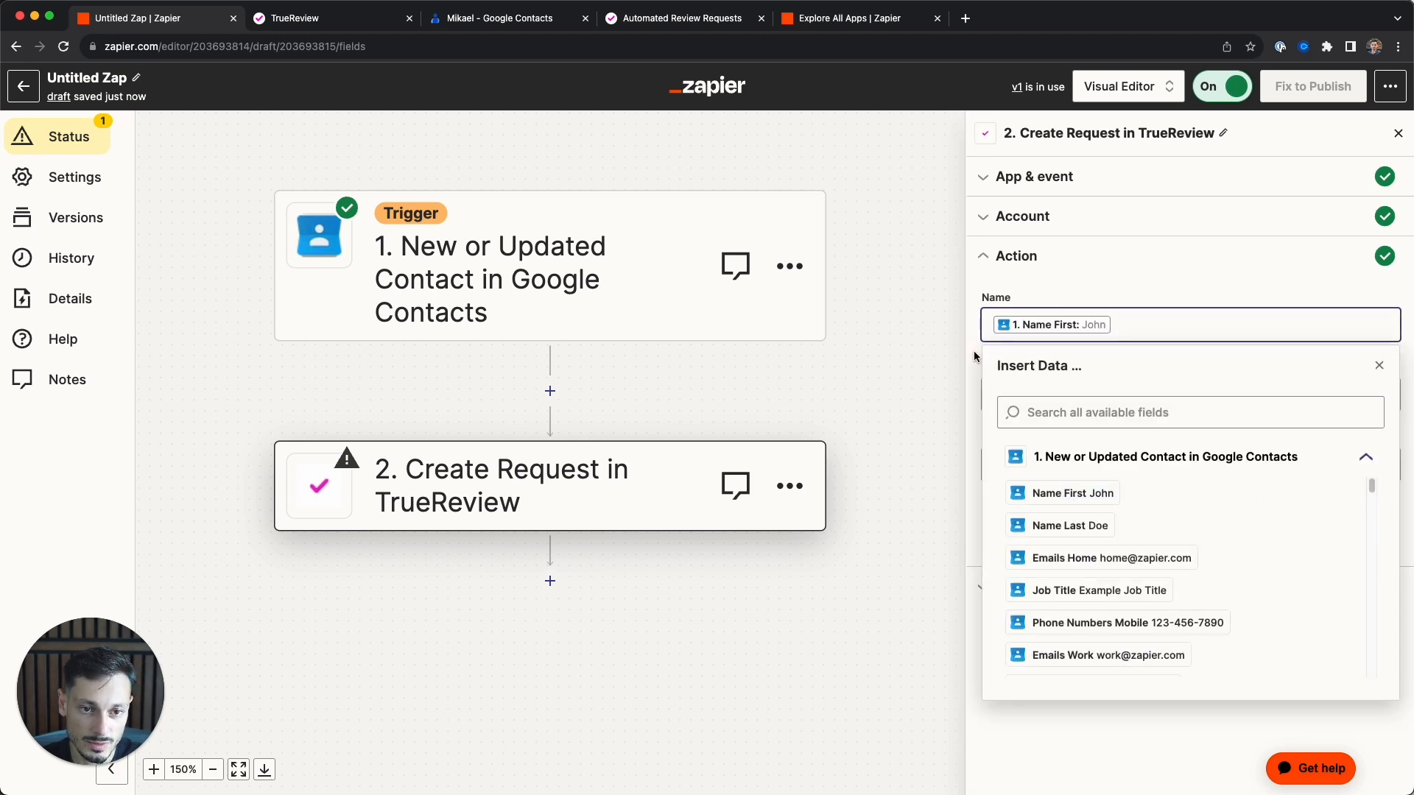
left_click(973, 350)
left_click(1098, 409)
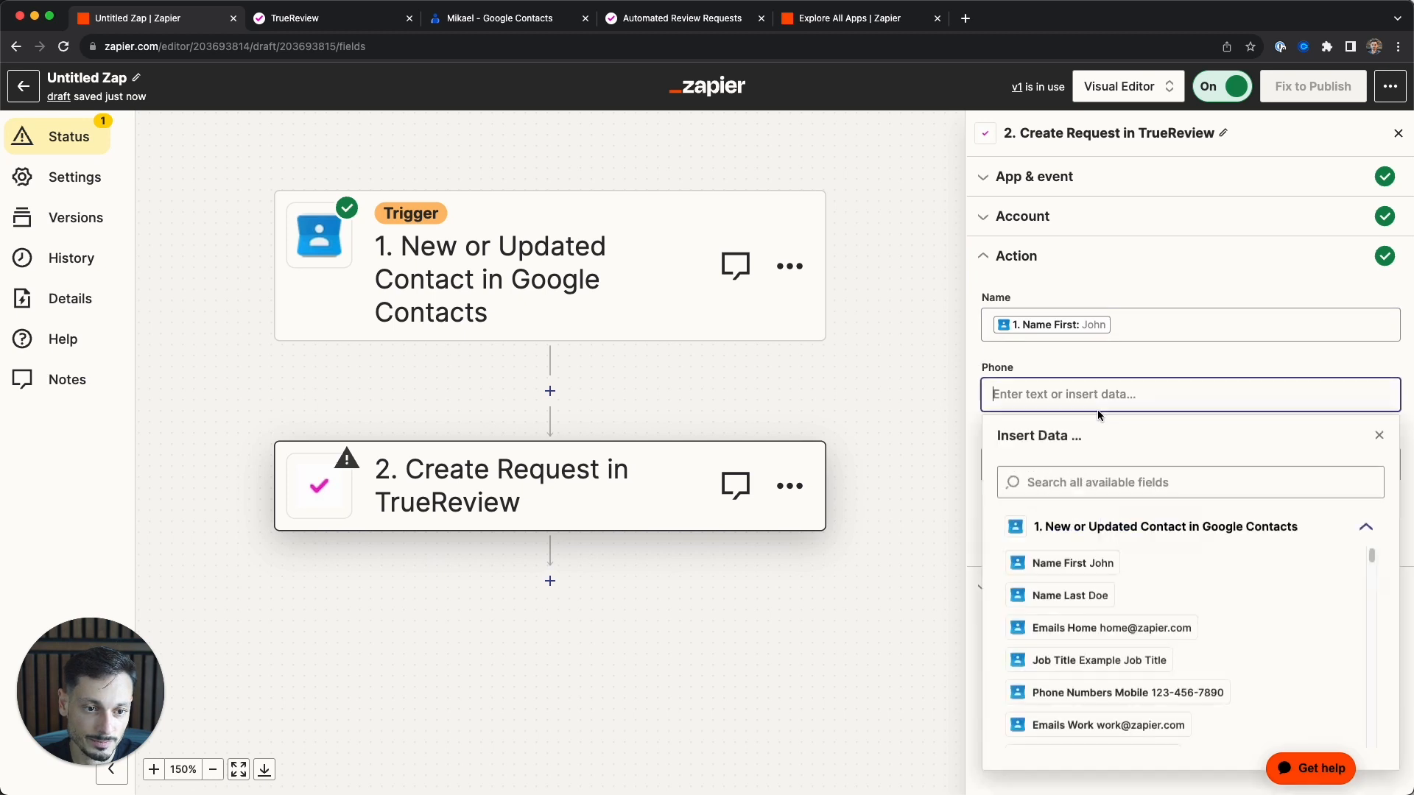
left_click(1171, 696)
left_click(971, 415)
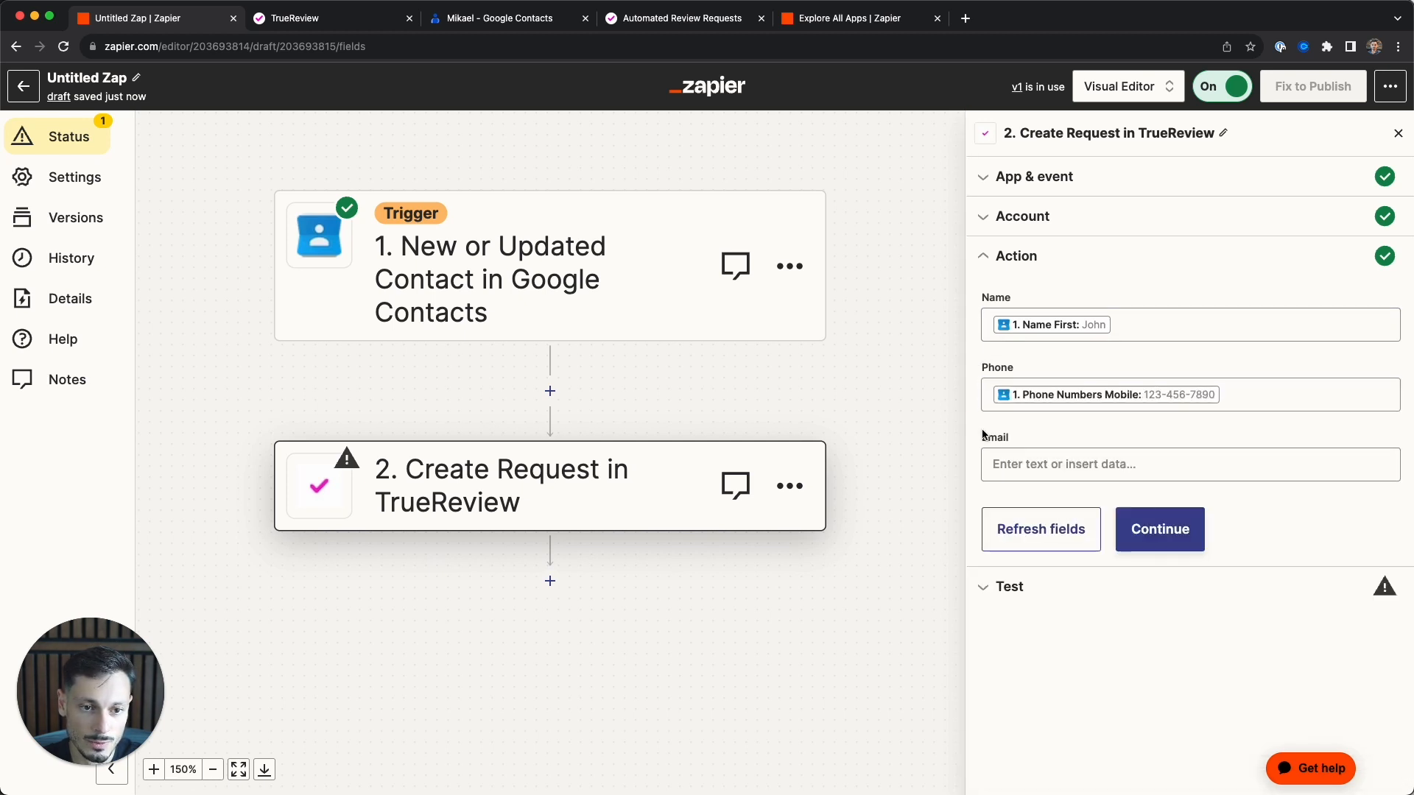
left_click(1063, 465)
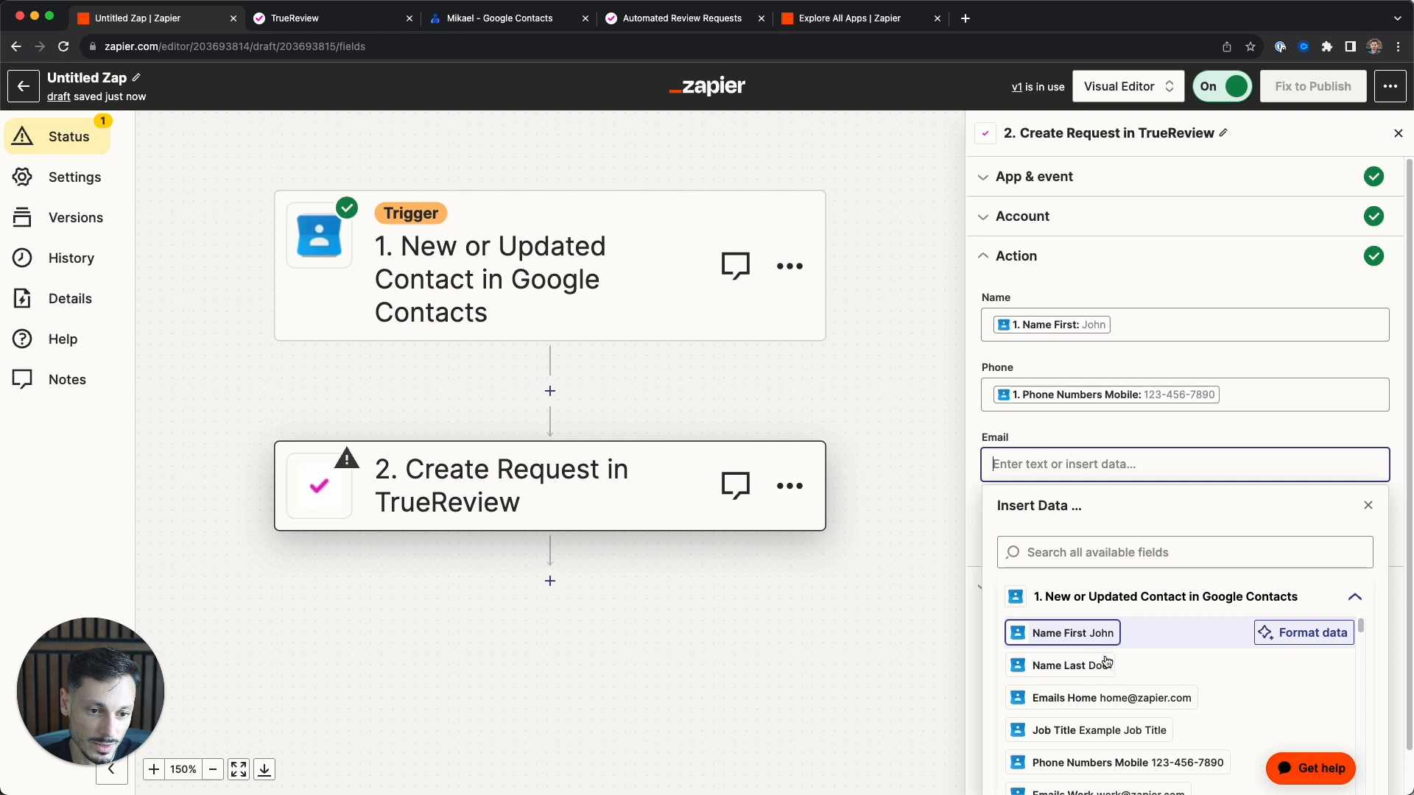
left_click(1097, 698)
left_click(976, 488)
- Skip the action test and publish the Zap as version v2
left_click(1167, 525)
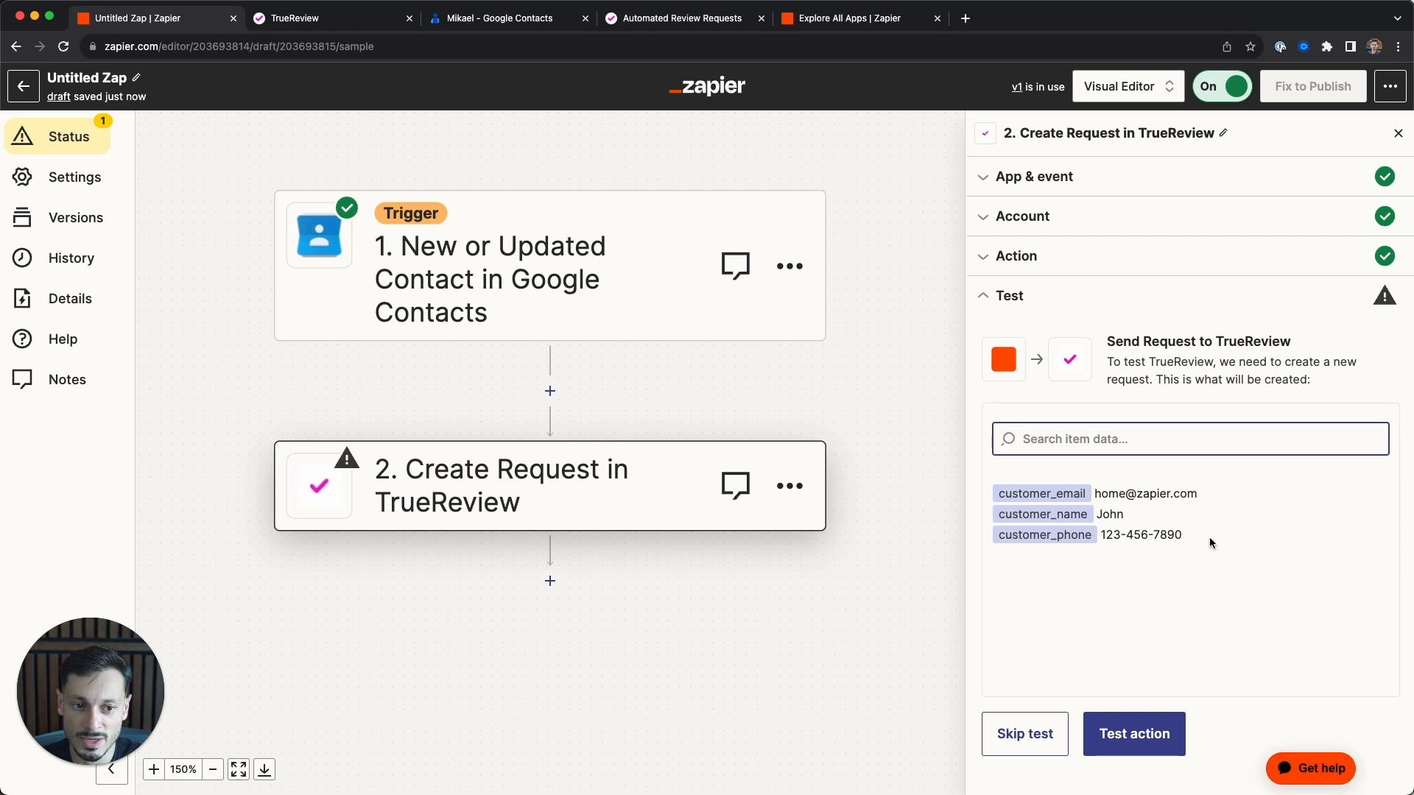
left_click(1025, 733)
left_click(745, 461)
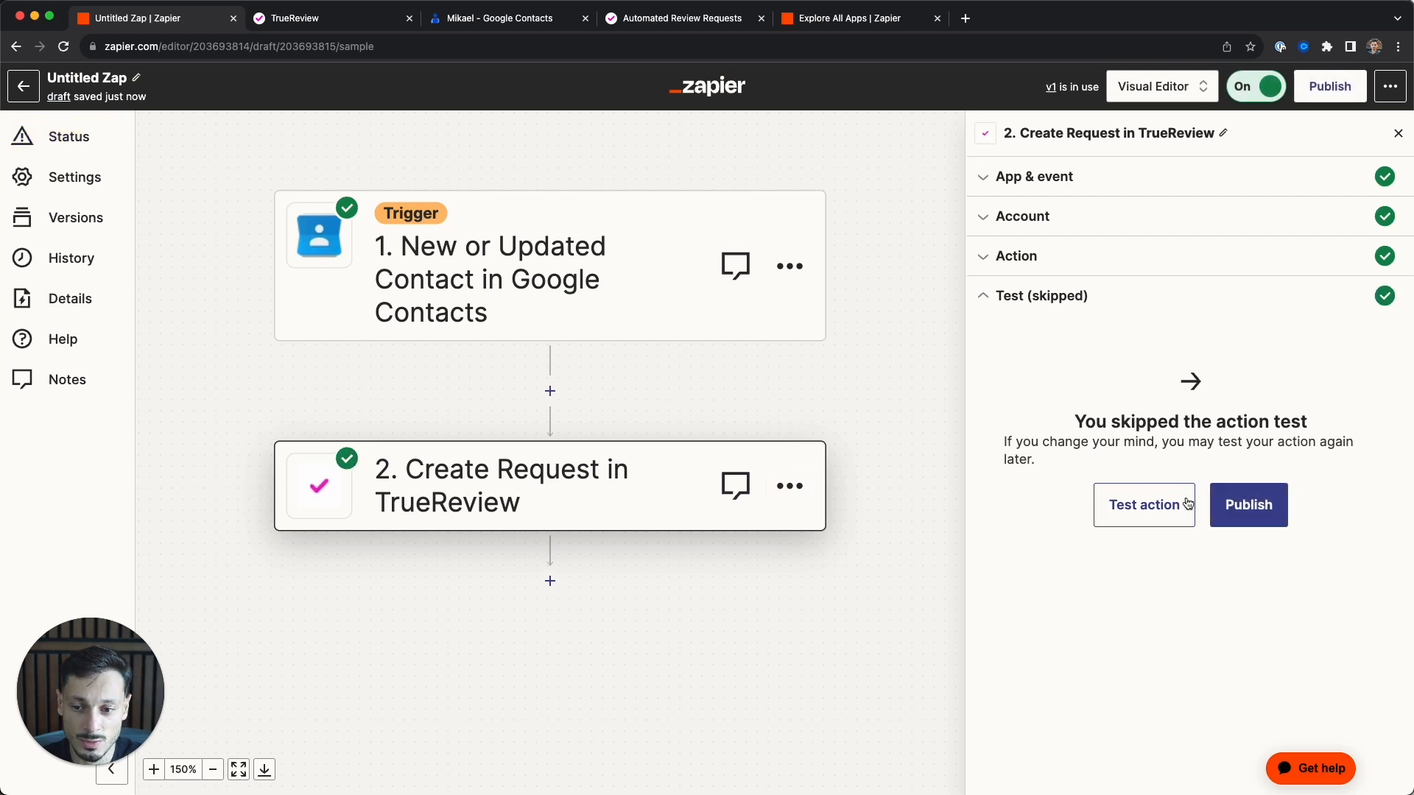
left_click(1250, 513)
left_click(746, 501)
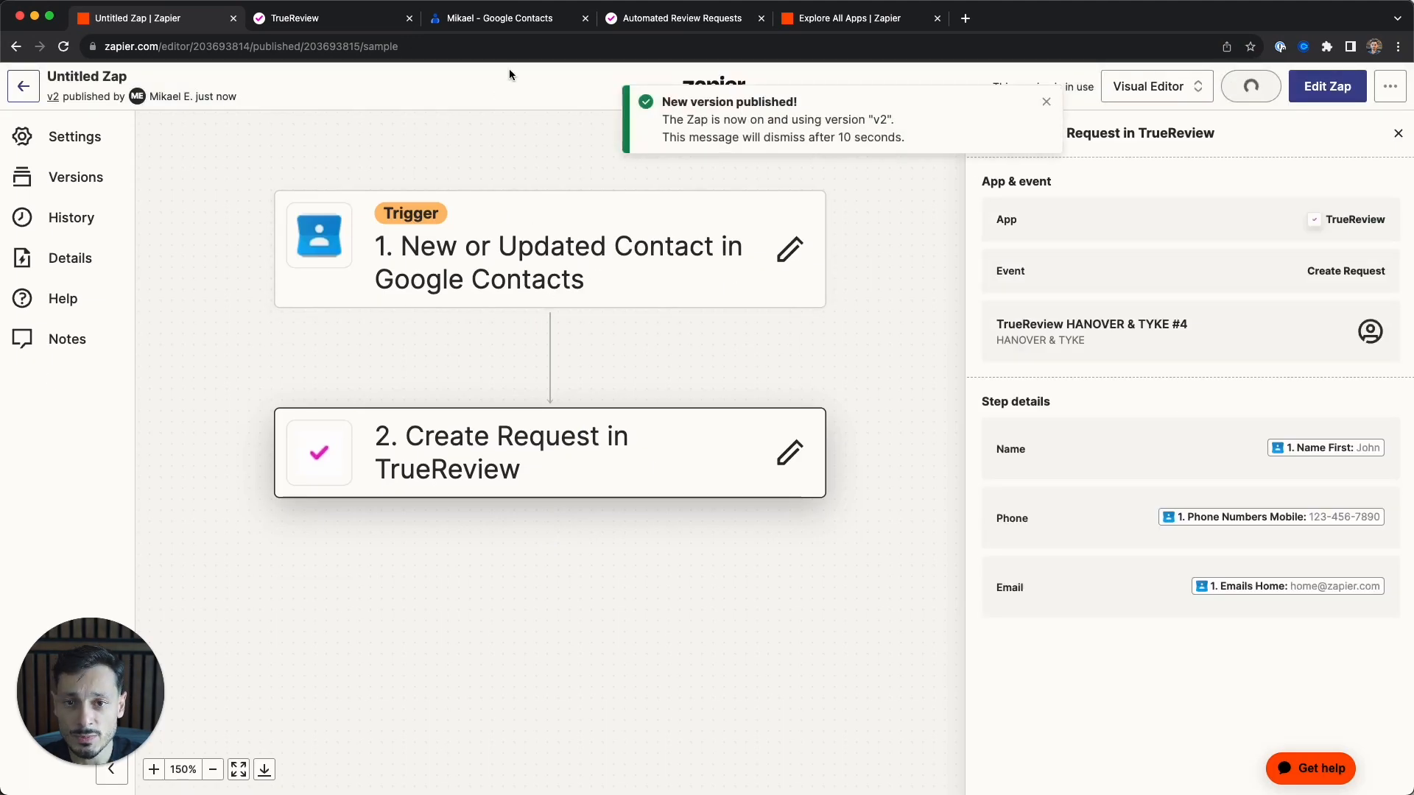
left_click(500, 19)
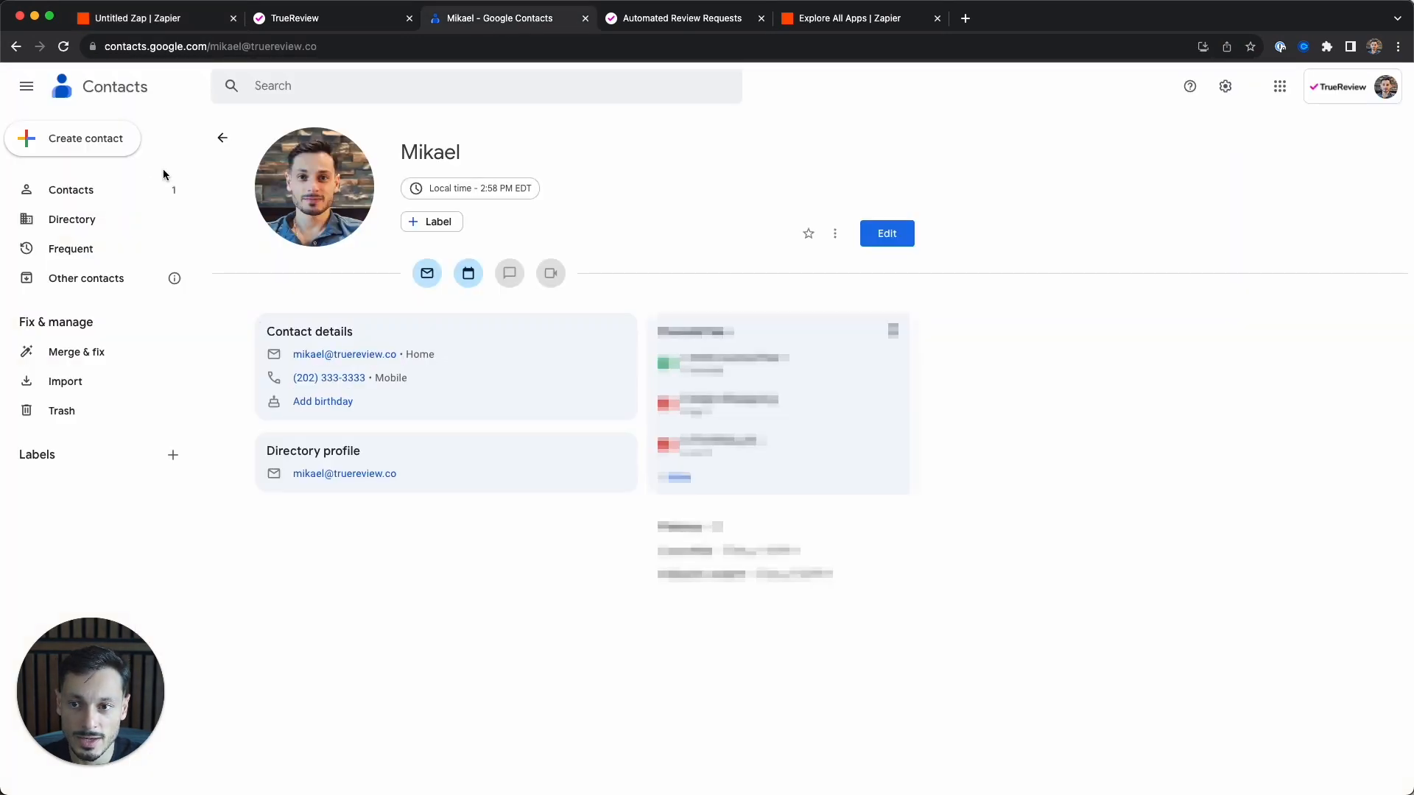
- Create another contact with a first name and a pasted phone number labelled Mobile
left_click(85, 139)
left_click(96, 140)
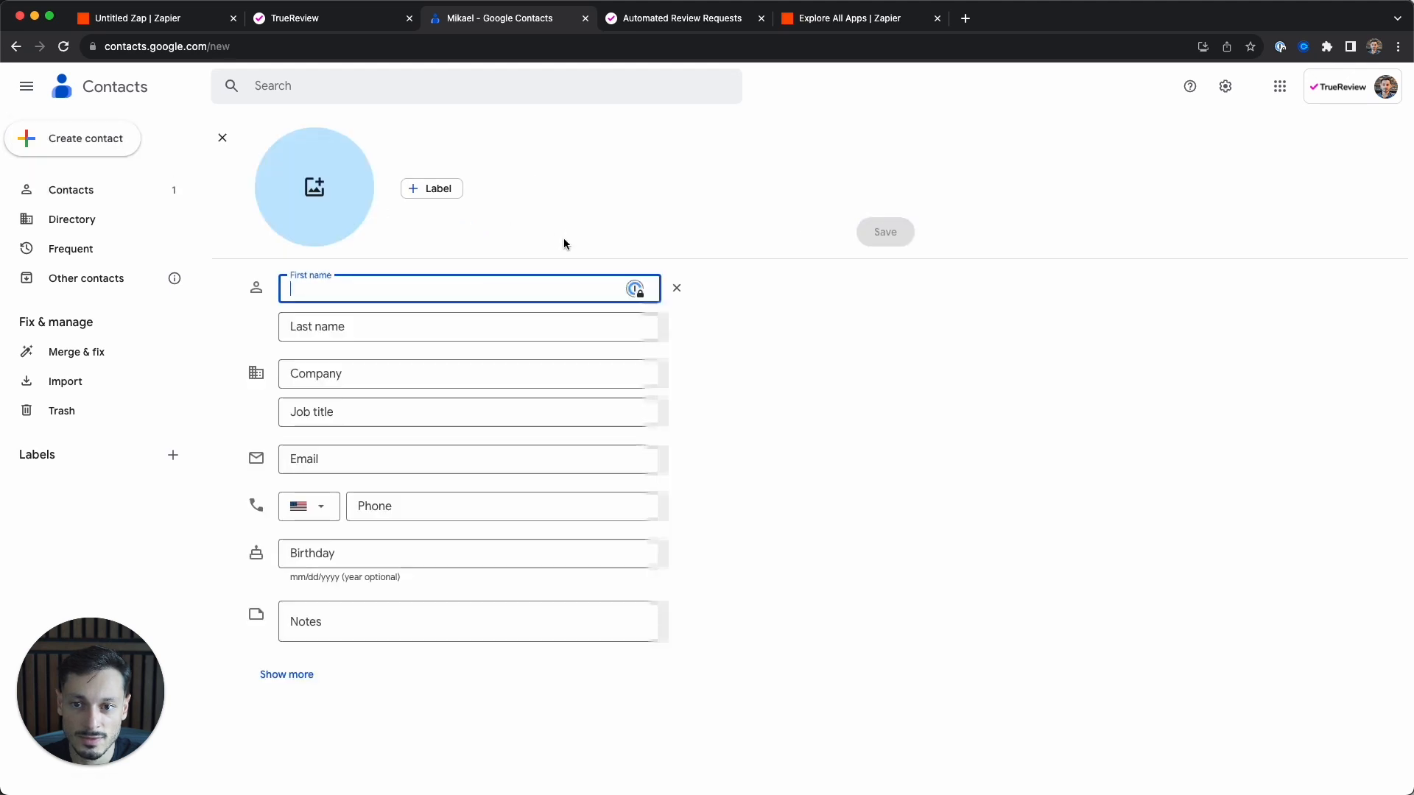
type("Ale")
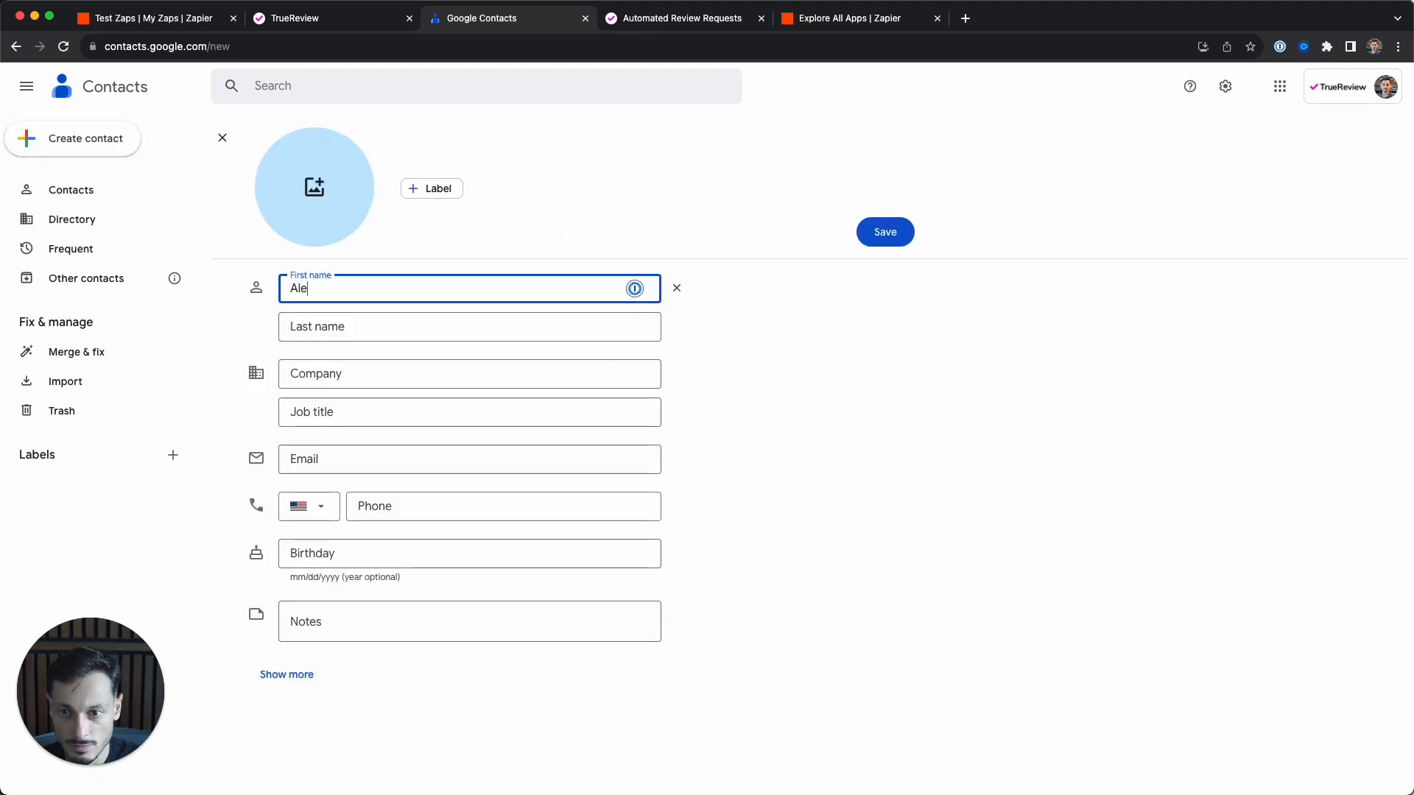
type("x")
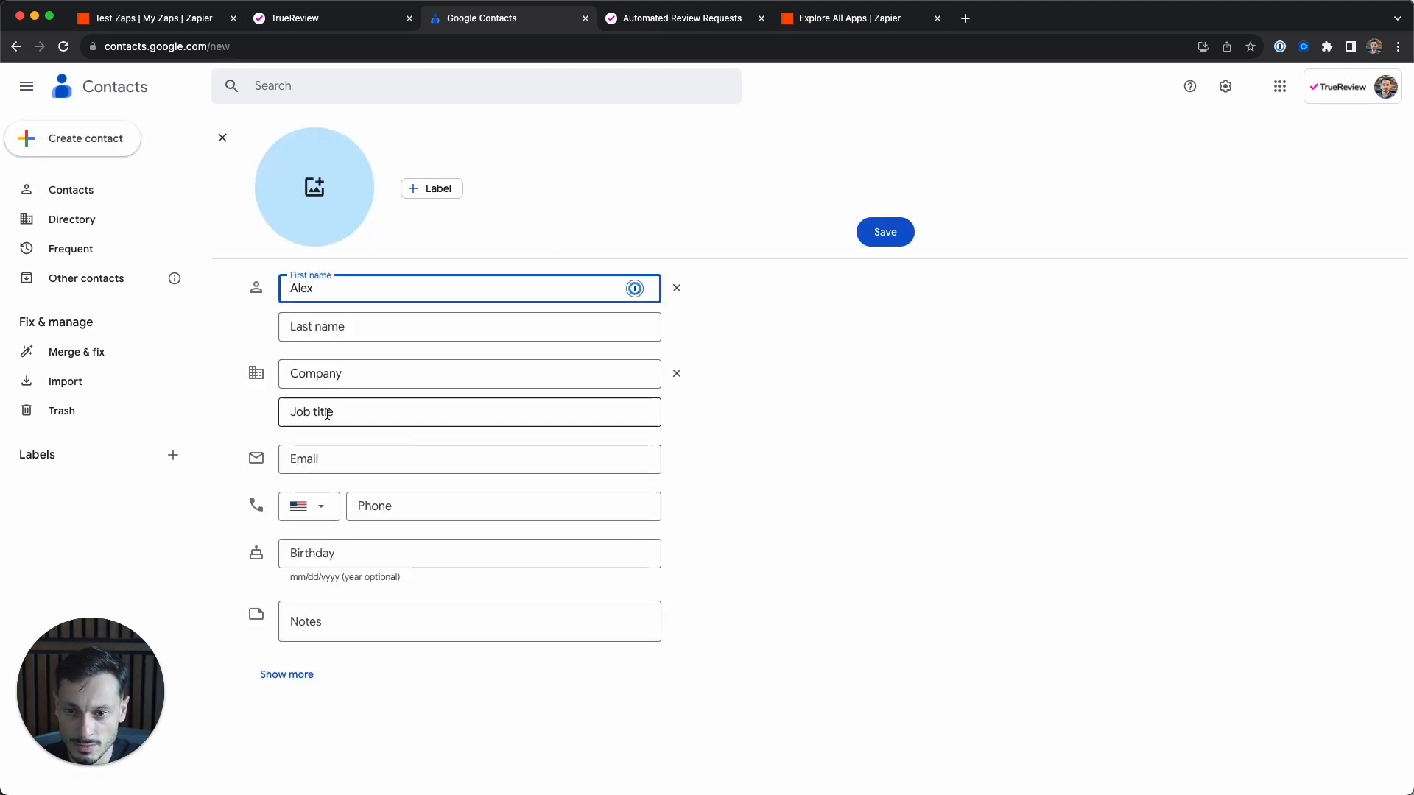
key("super+Tab")
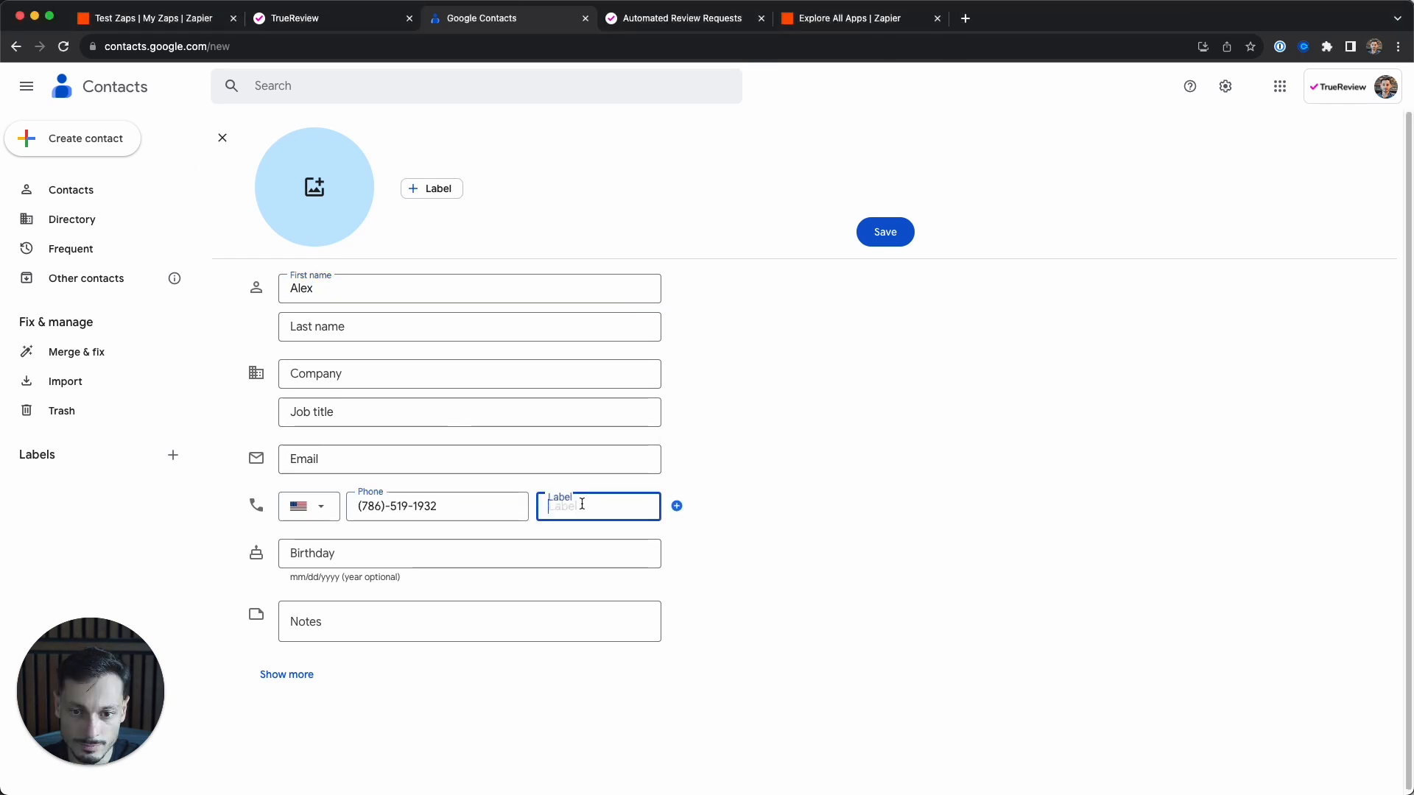
left_click(574, 506)
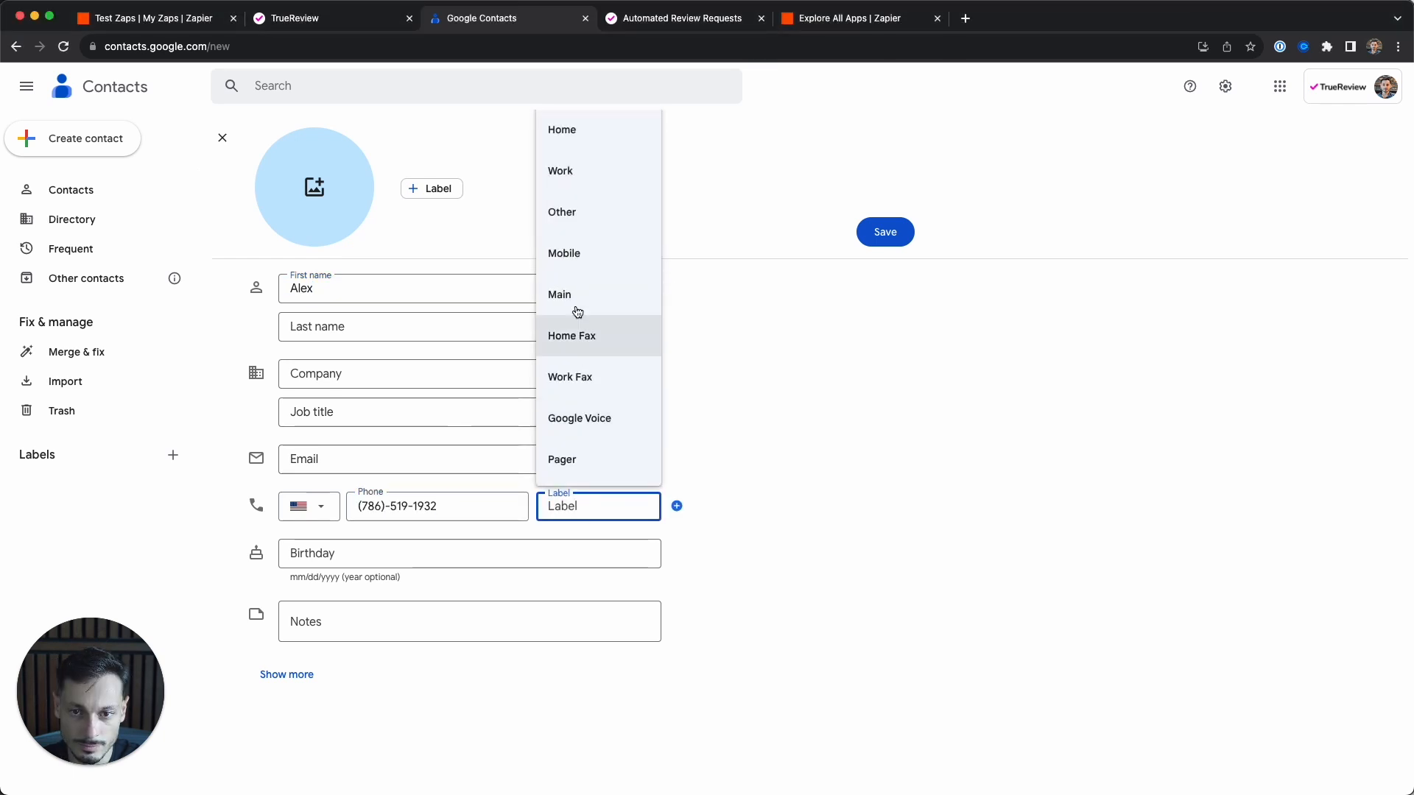
left_click(572, 252)
- Enter the contact's email address labelled Home, save the contact, and return to Zapier
left_click(347, 458)
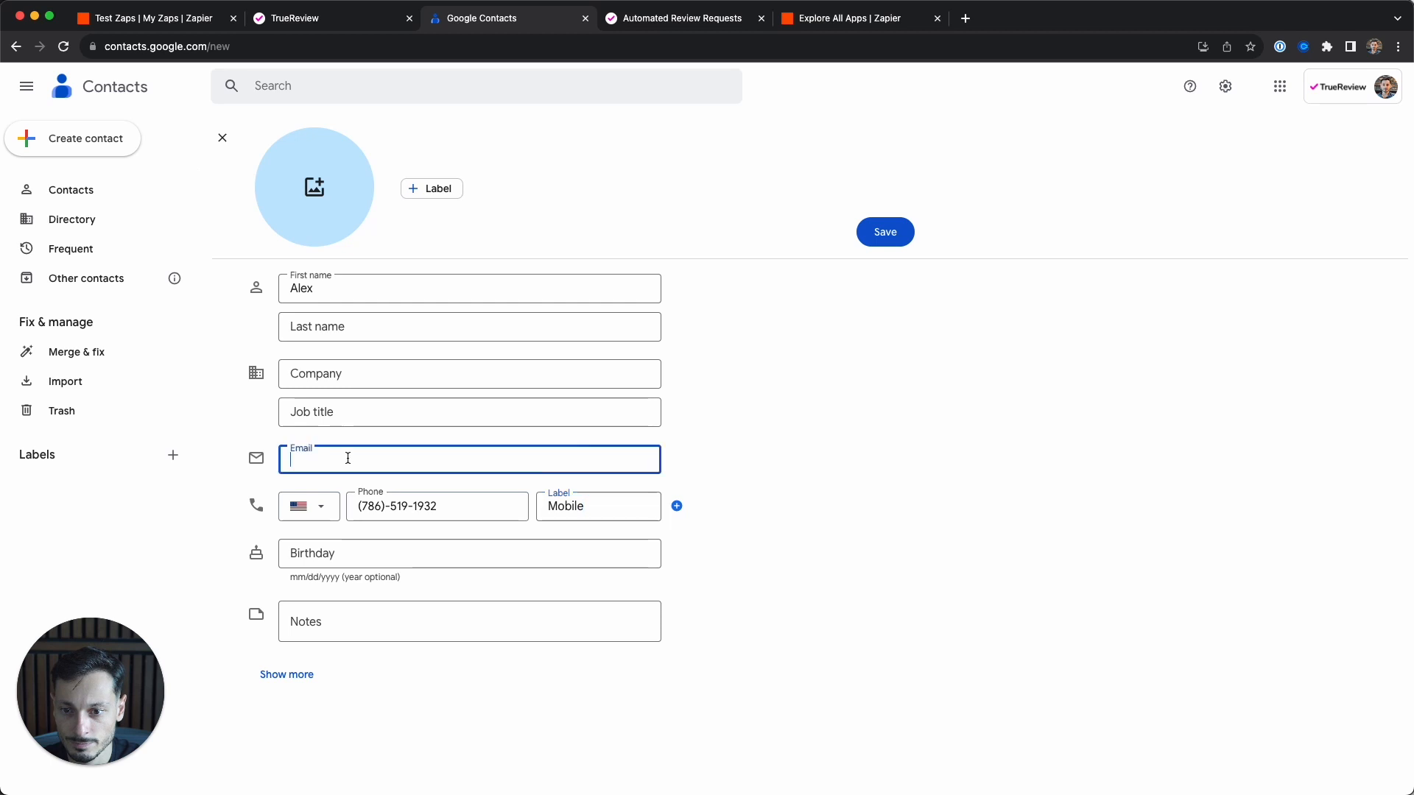
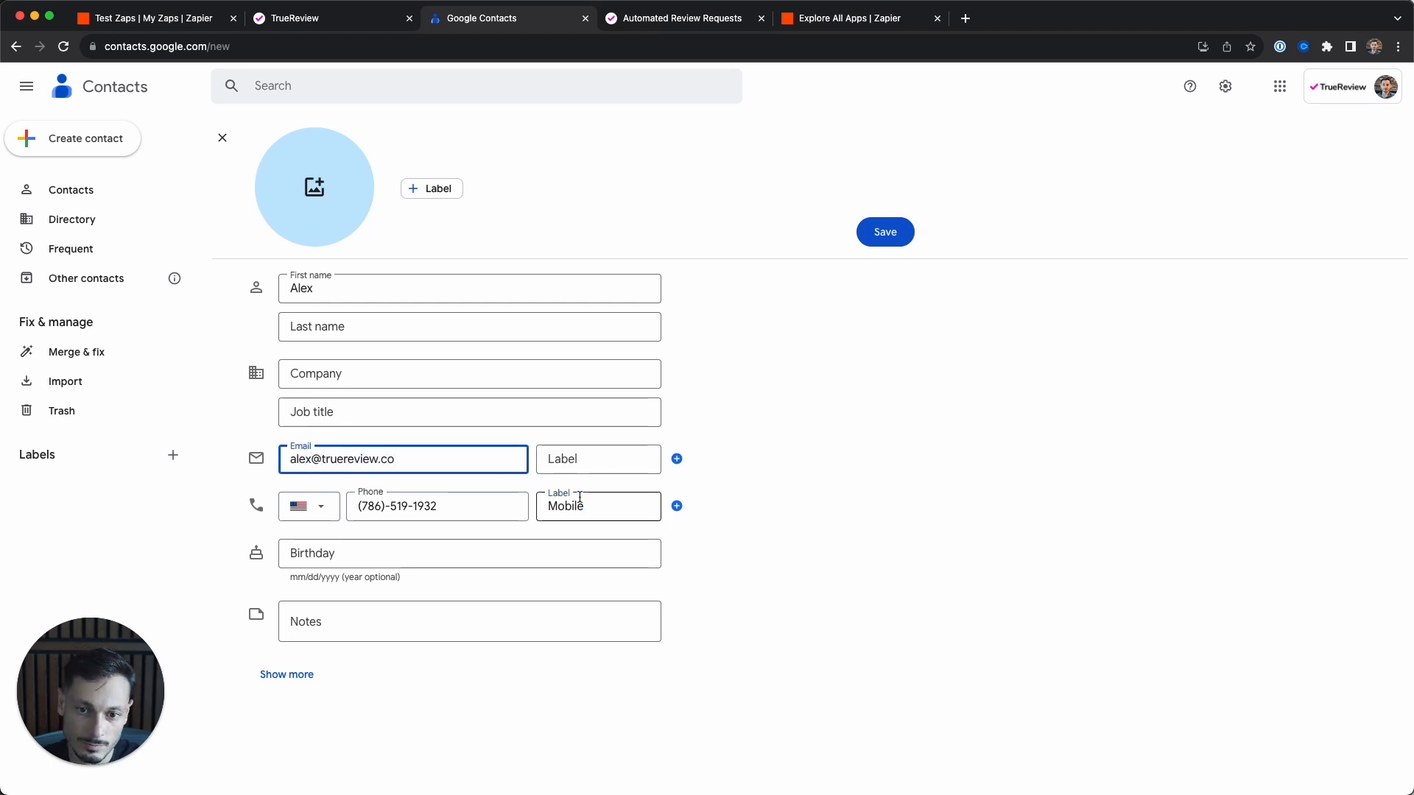
left_click(584, 458)
left_click(572, 507)
left_click(874, 237)
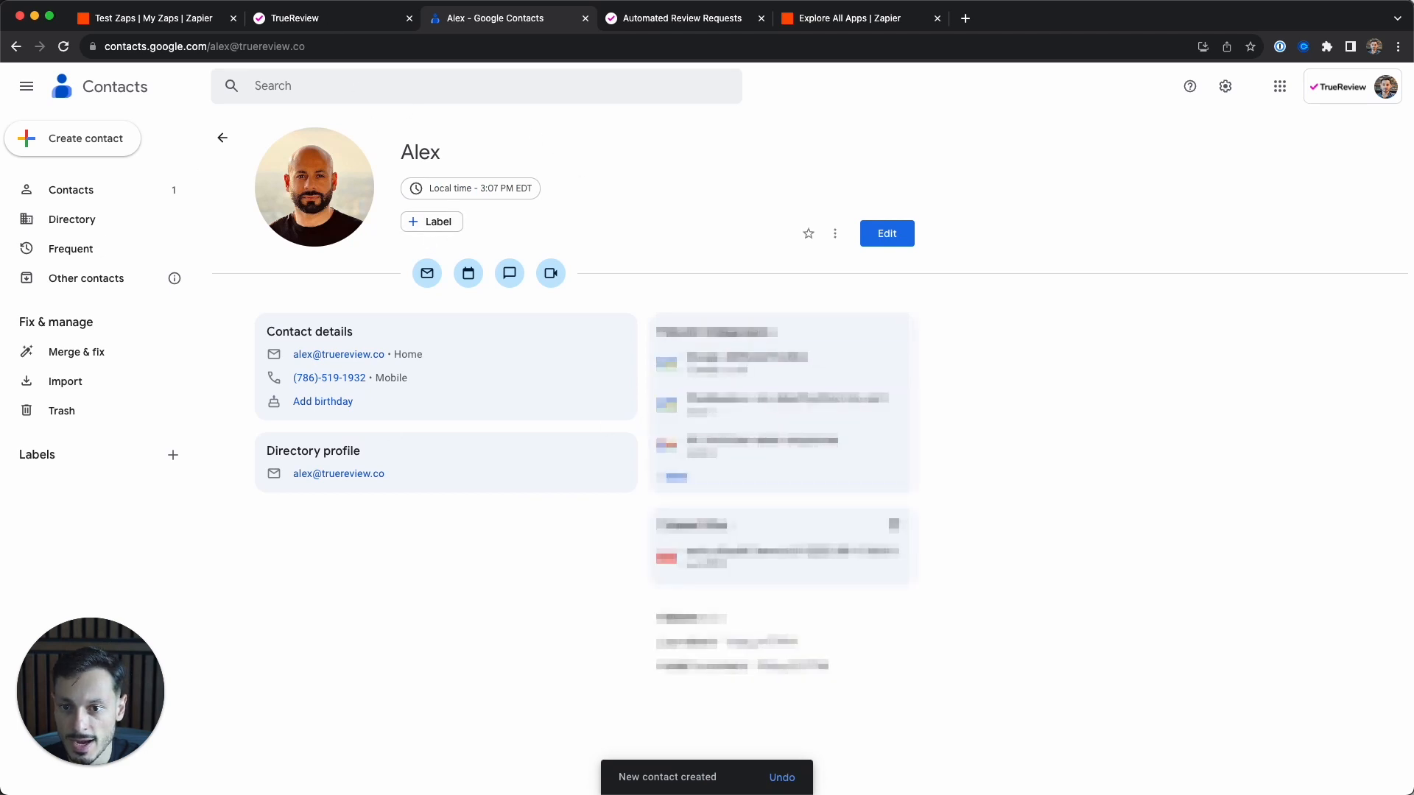
left_click(191, 18)
- Run the Untitled Zap manually and check the resulting request in TrueReview
left_click(1357, 291)
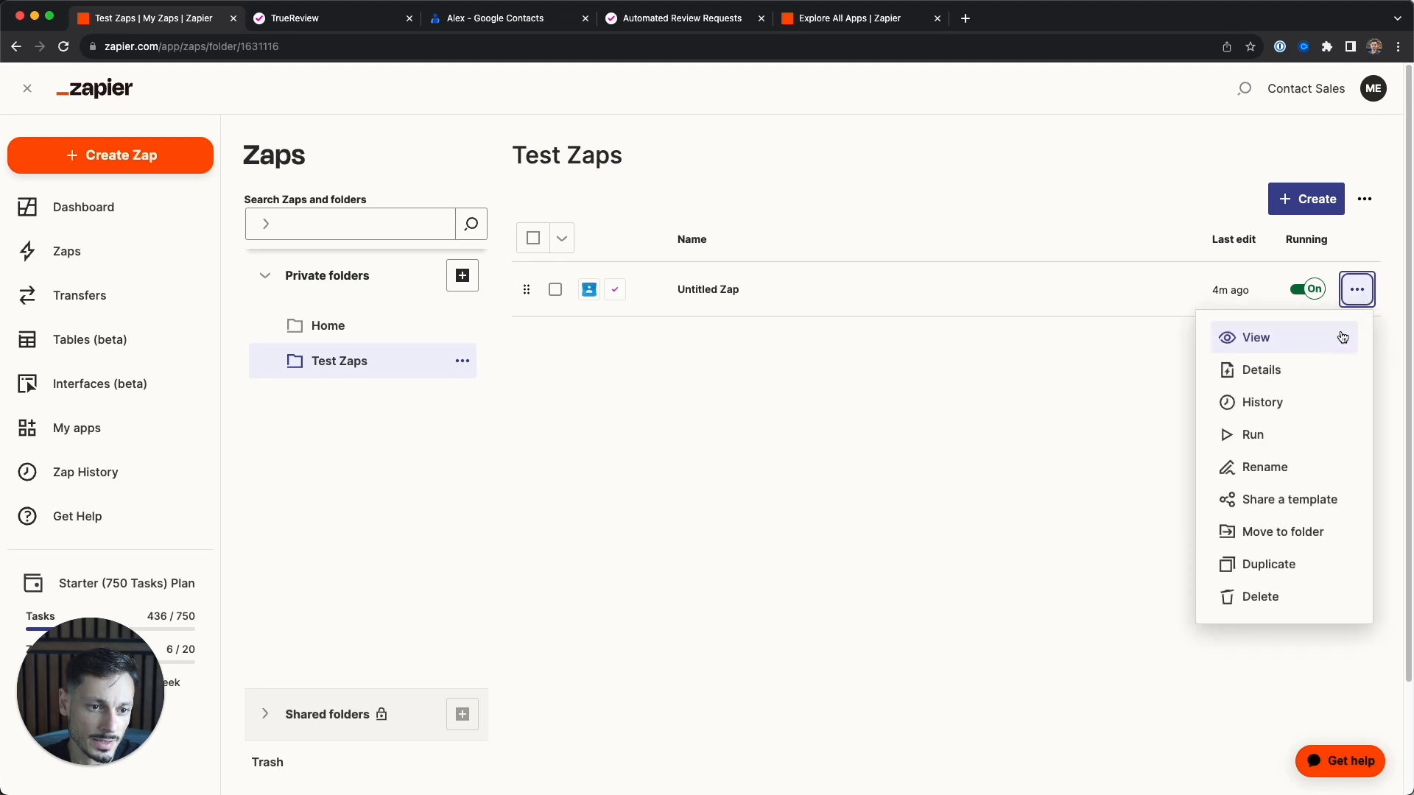
left_click(1265, 436)
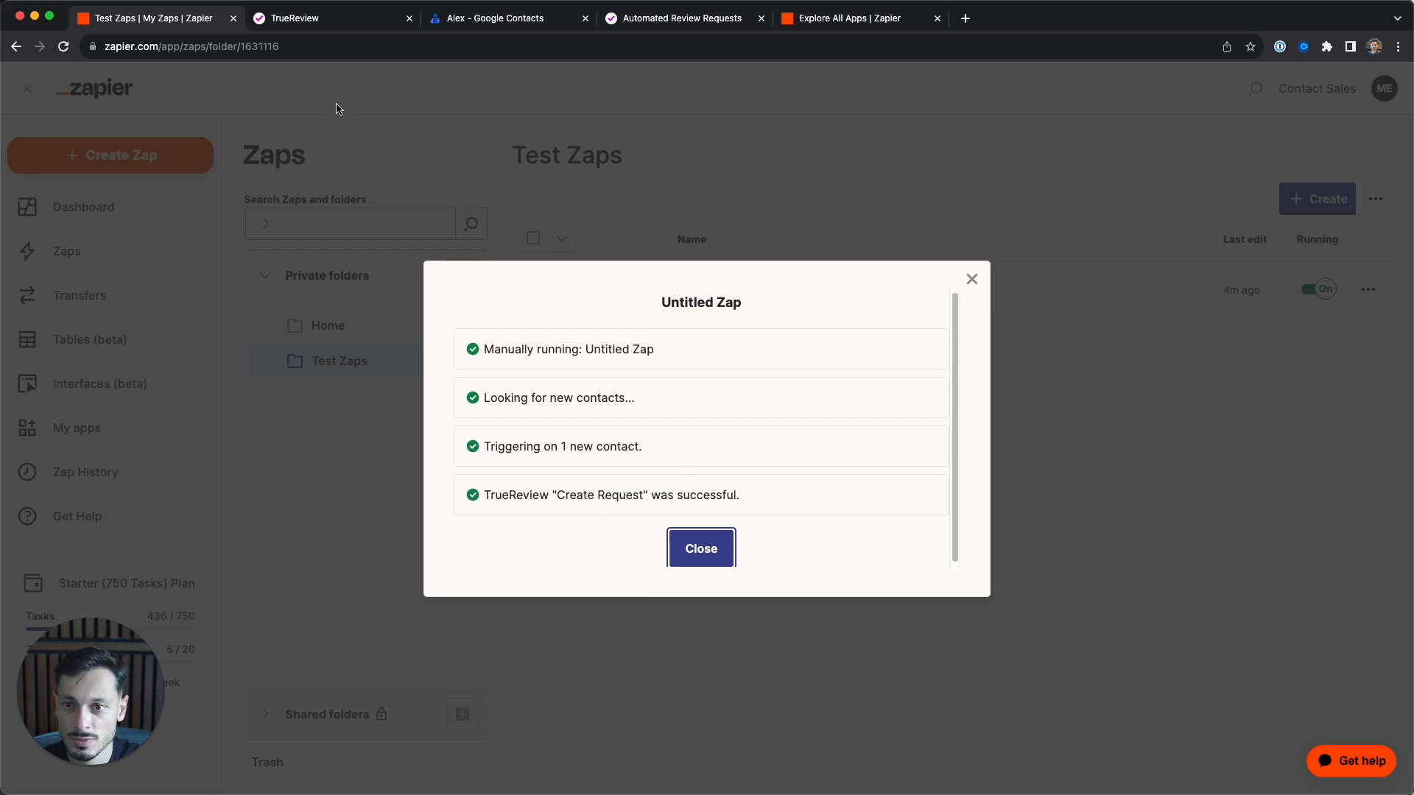
left_click(317, 24)
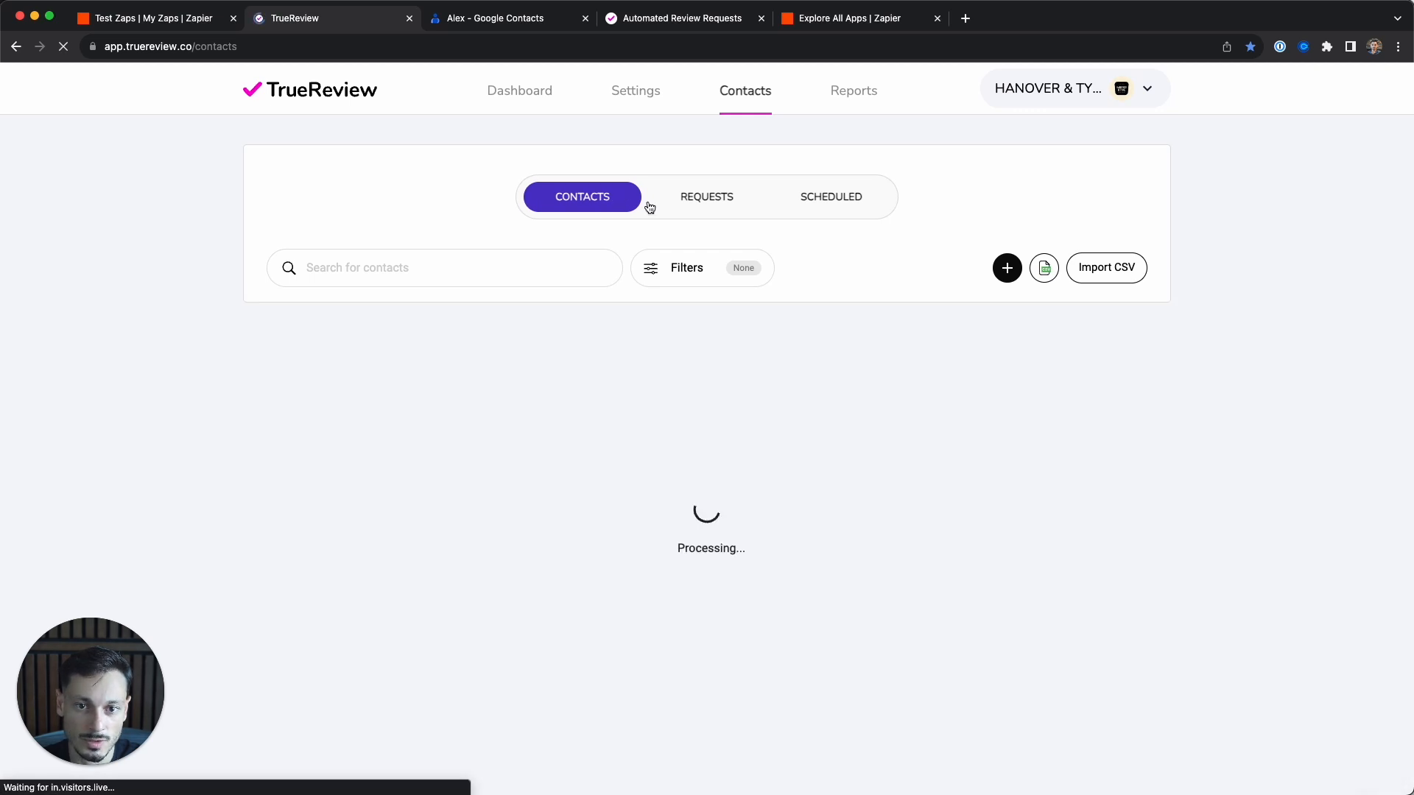
- View TrueReview's Requests list, inspect the new request, and reload the page
left_click(709, 204)
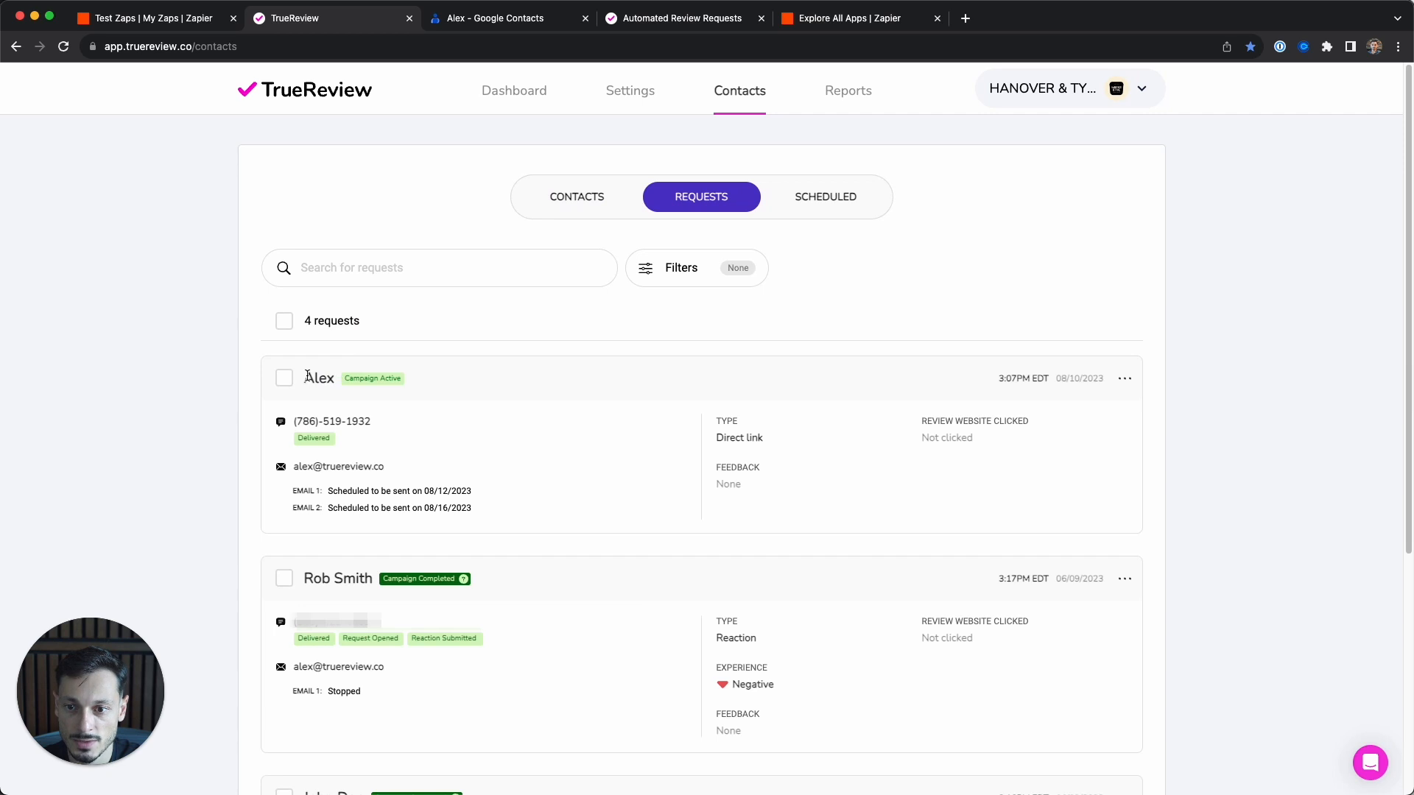
left_click_drag(306, 377, 372, 378)
left_click(419, 418)
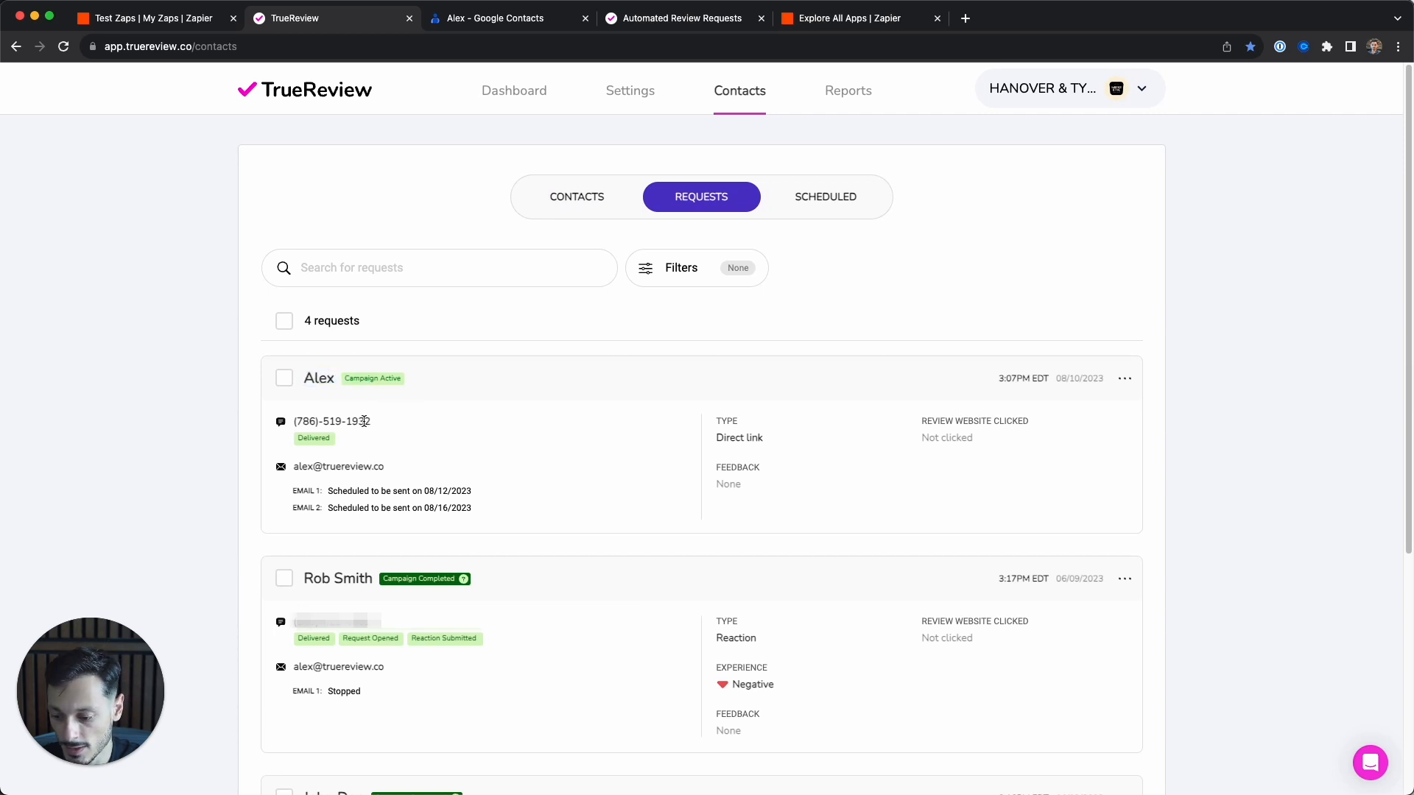
double_click(324, 437)
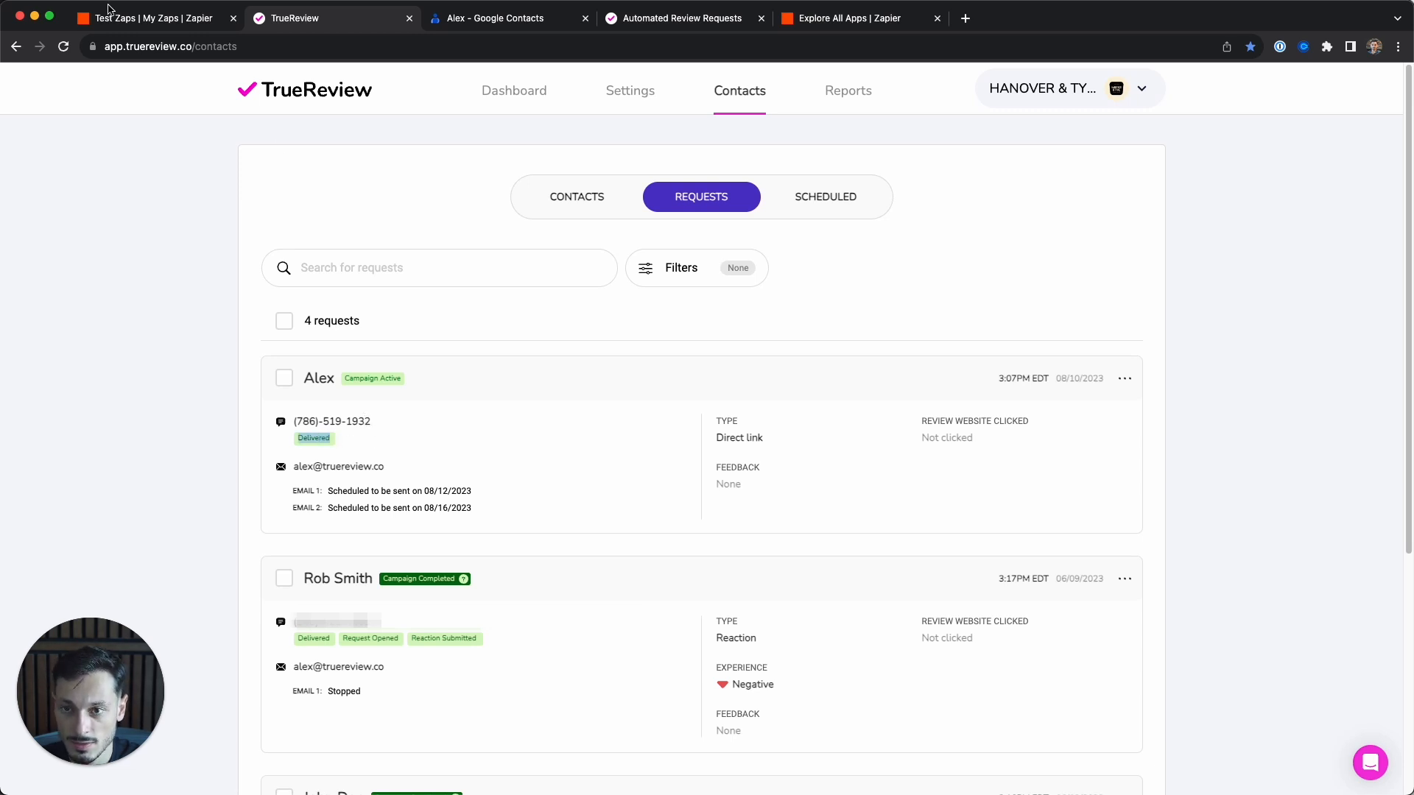
left_click(64, 46)
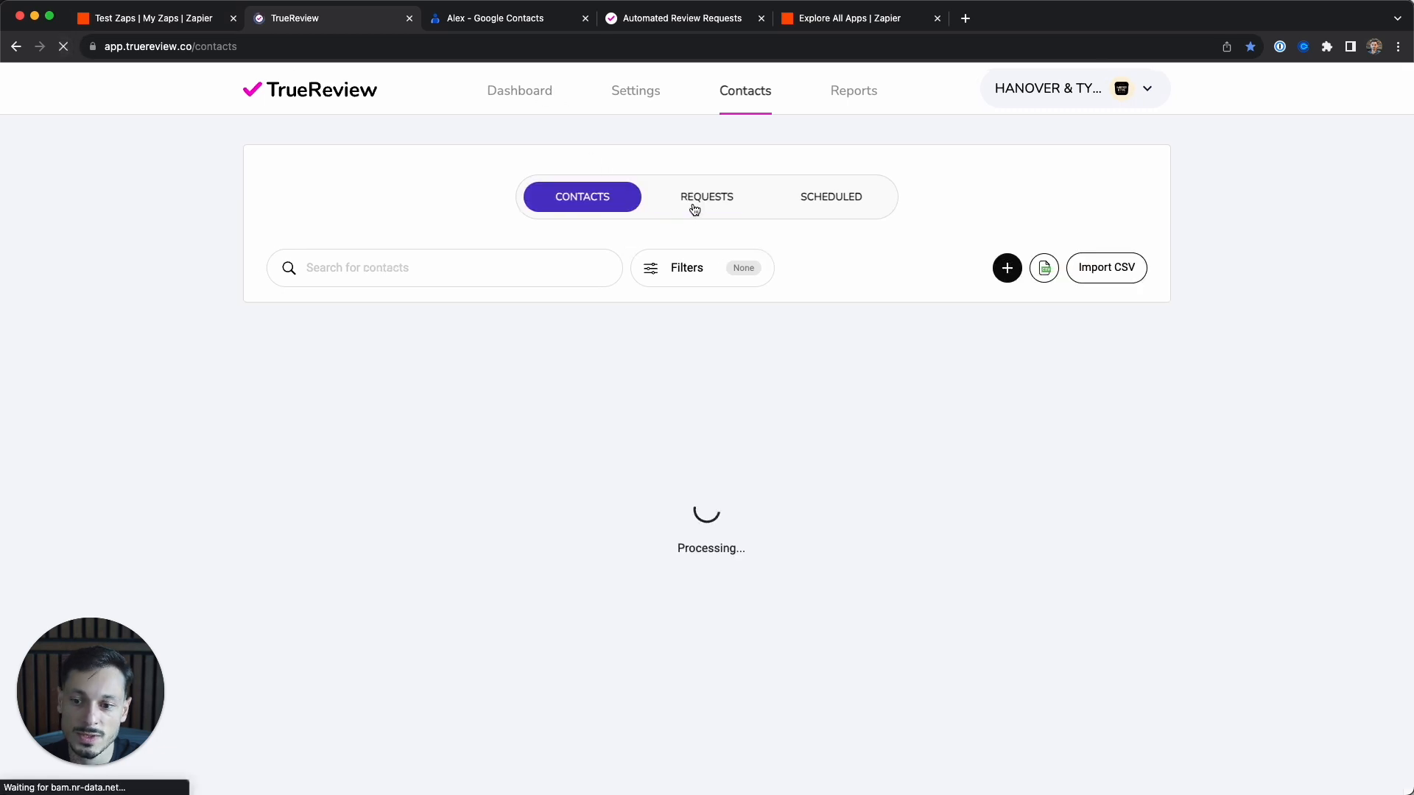
- Reload Requests until the new request's status badges show, then close Zapier's run results
left_click(696, 199)
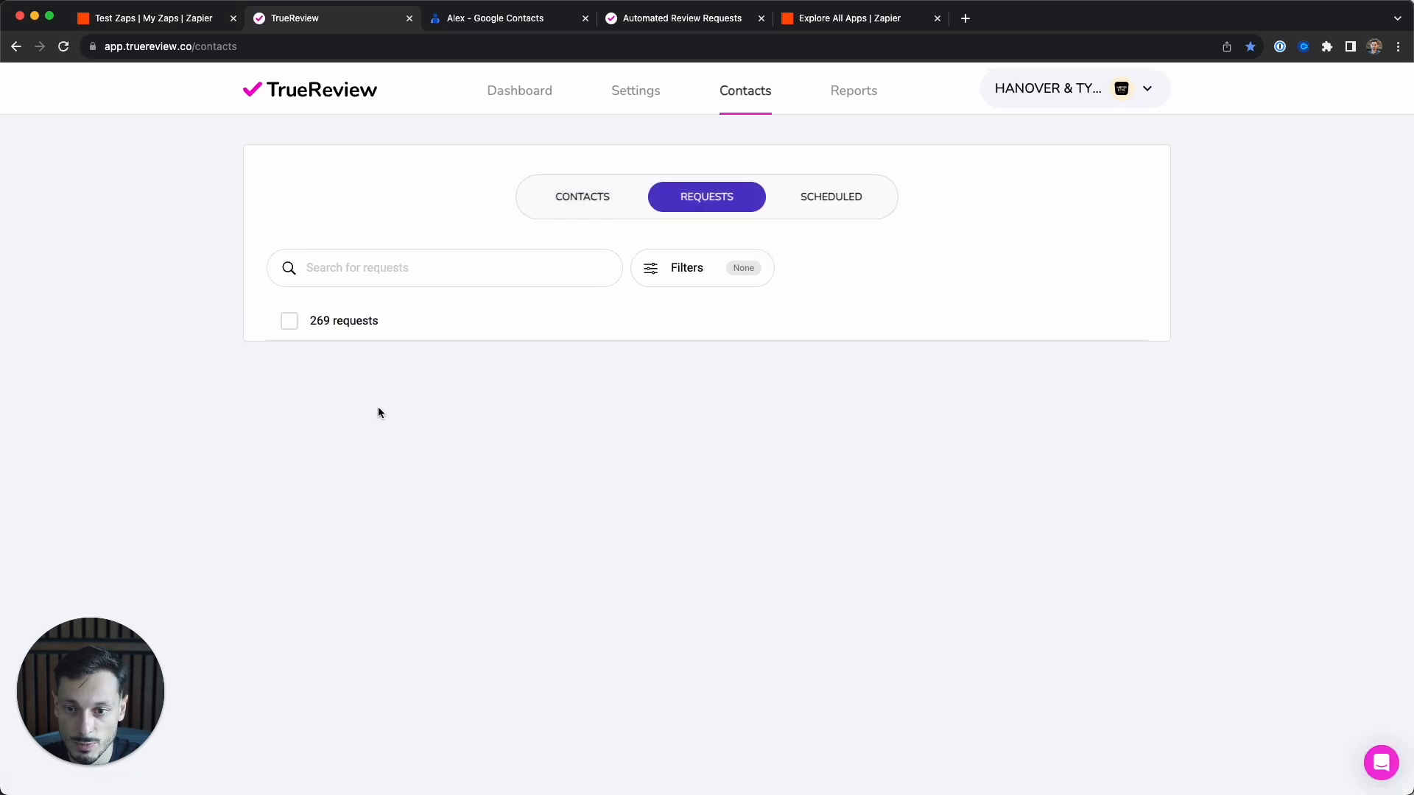
left_click_drag(357, 440, 397, 443)
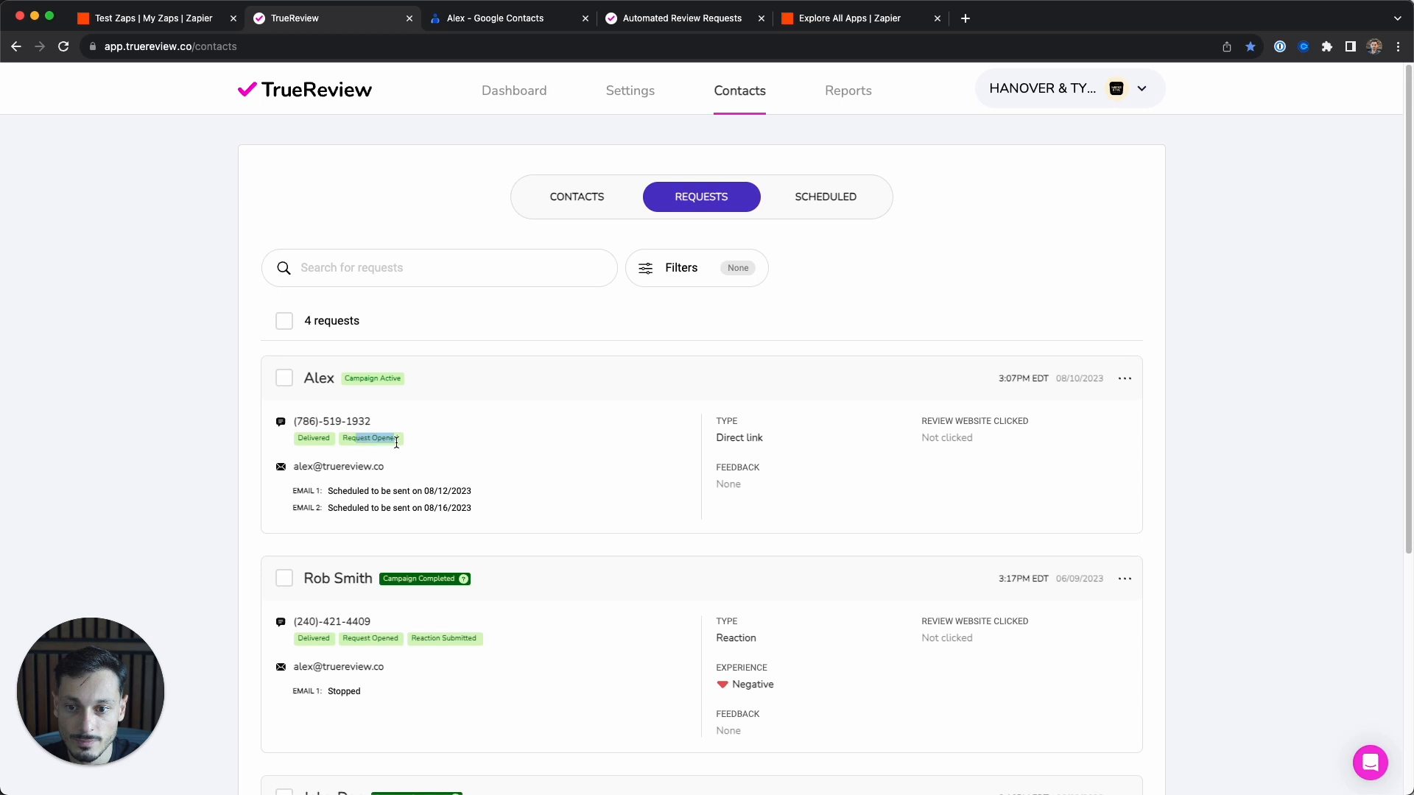
left_click(425, 439)
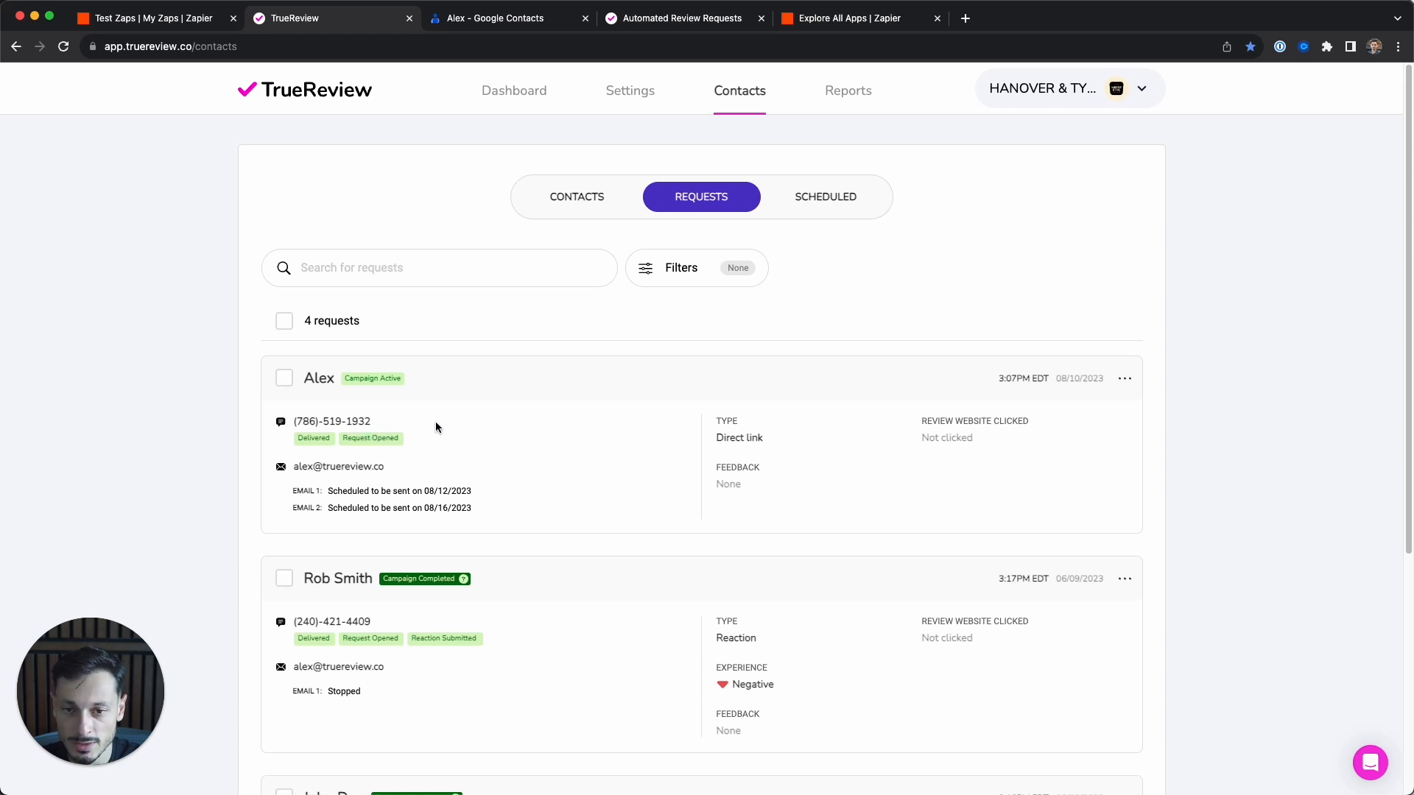
left_click(63, 46)
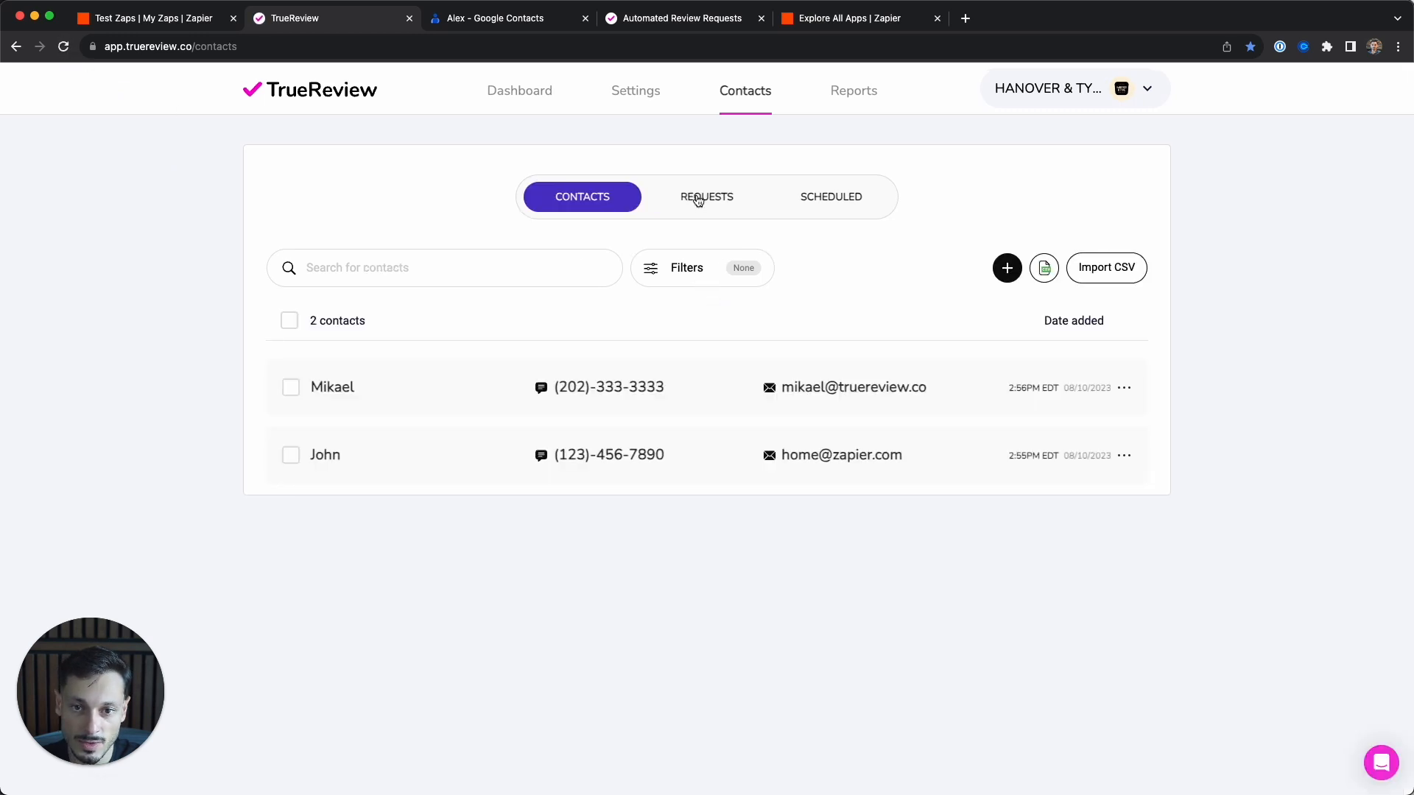
left_click(693, 196)
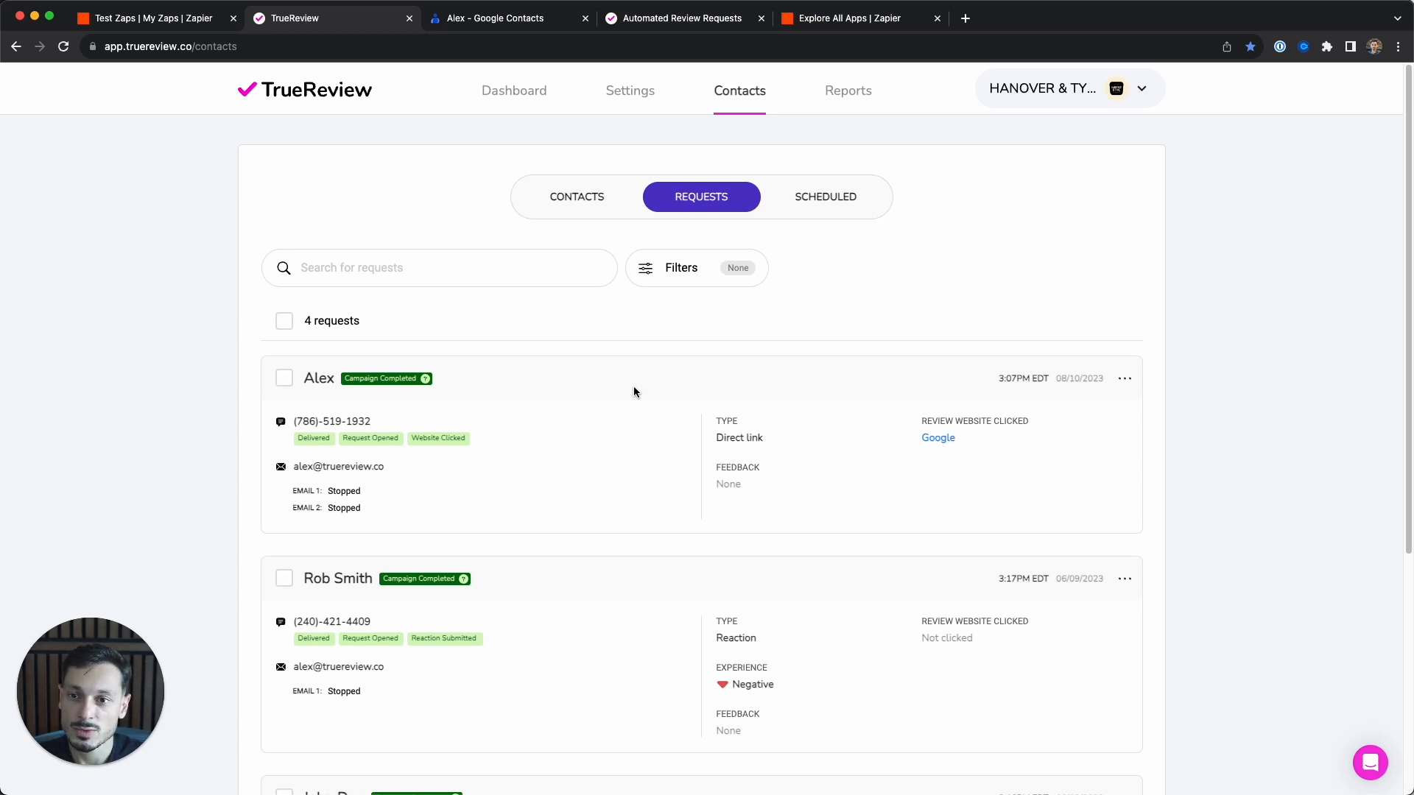
left_click(144, 18)
left_click(1175, 353)
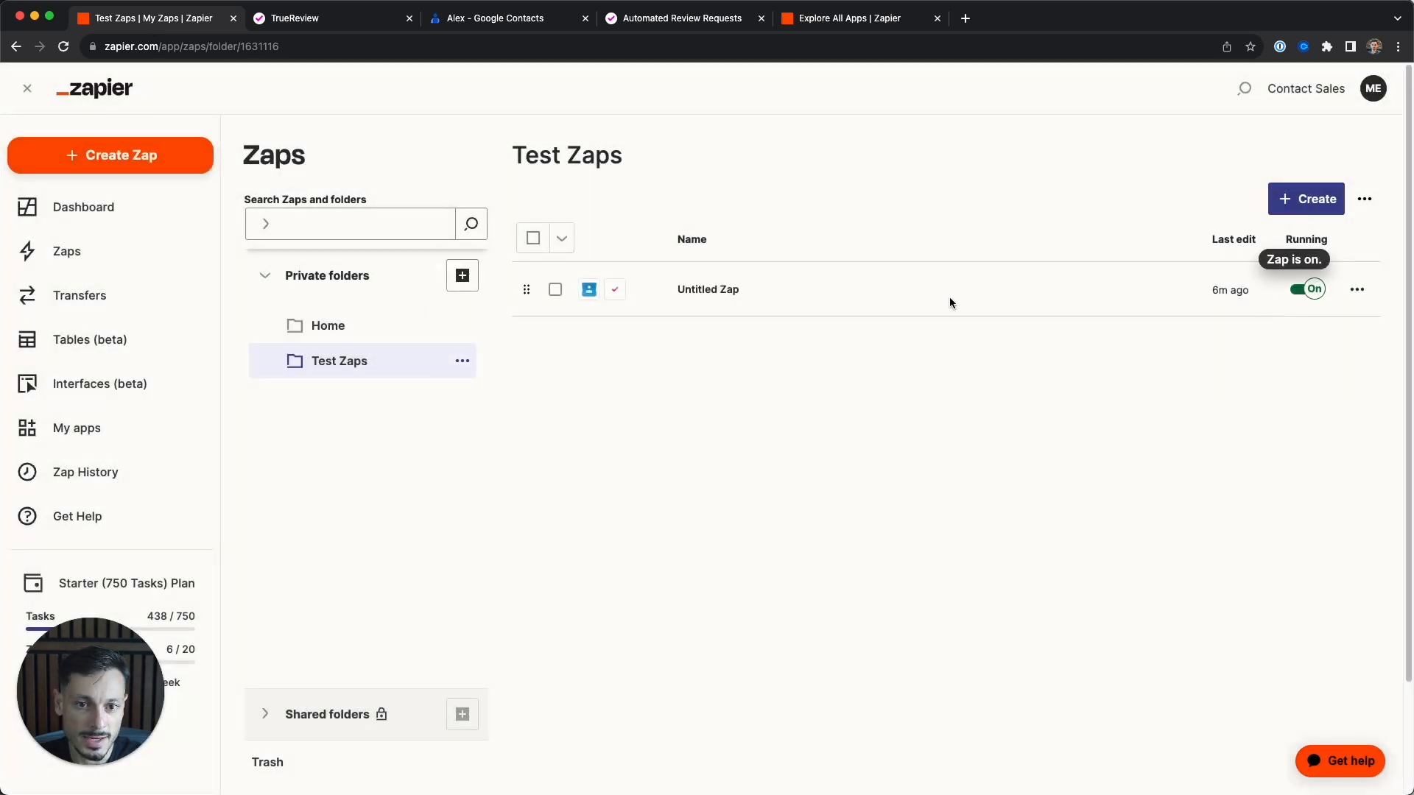
- Reopen the Untitled Zap in the editor and continue with its existing draft rather than replacing it
left_click(709, 290)
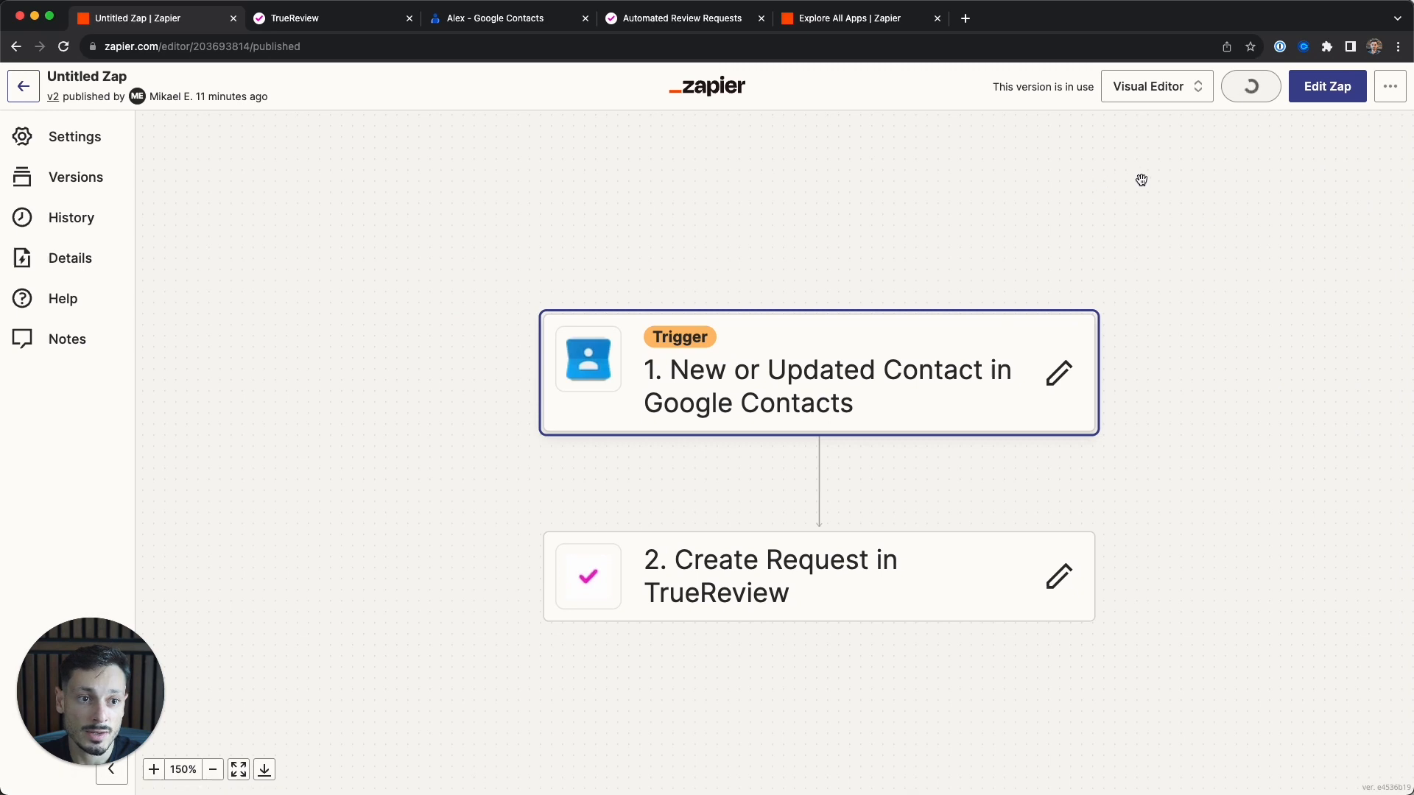
left_click(1318, 88)
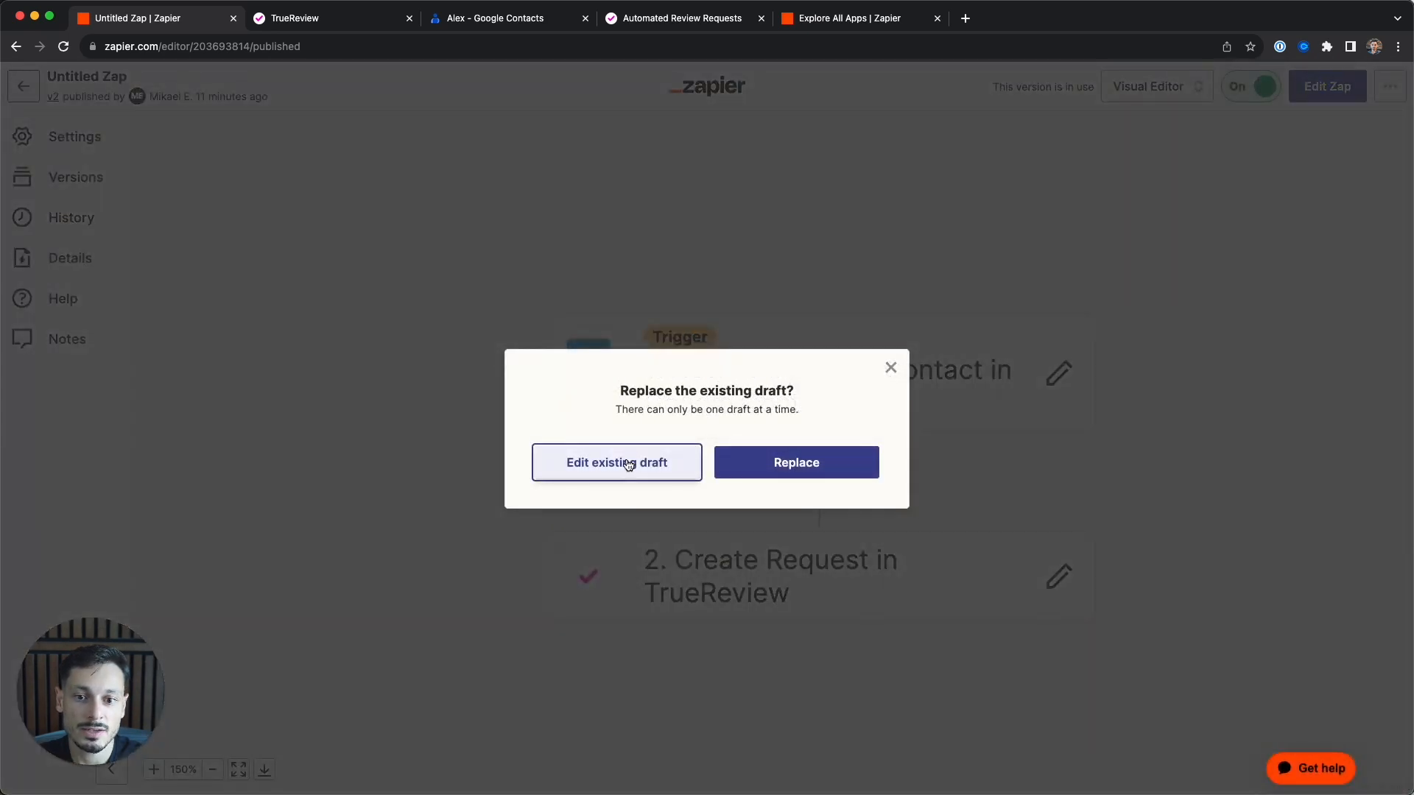
left_click(627, 463)
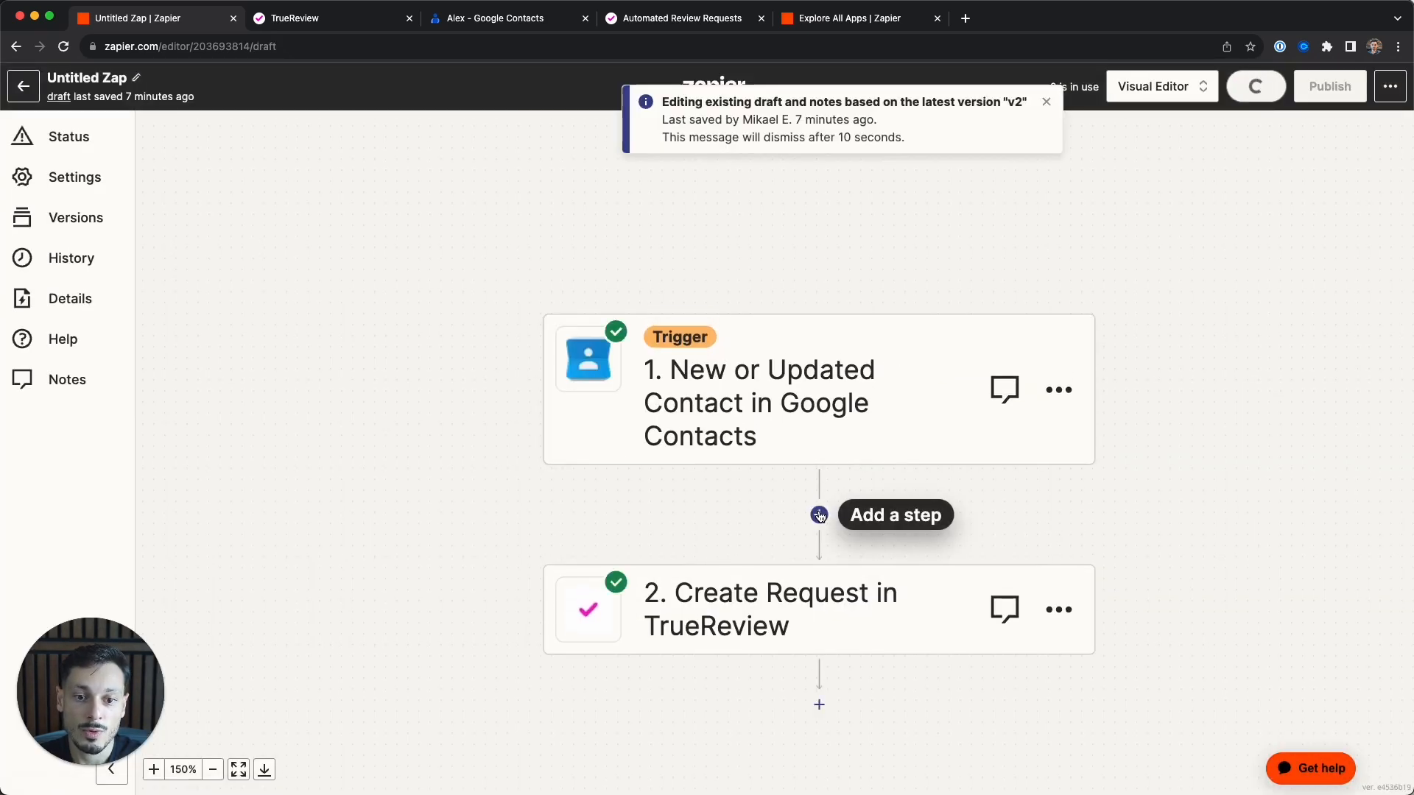